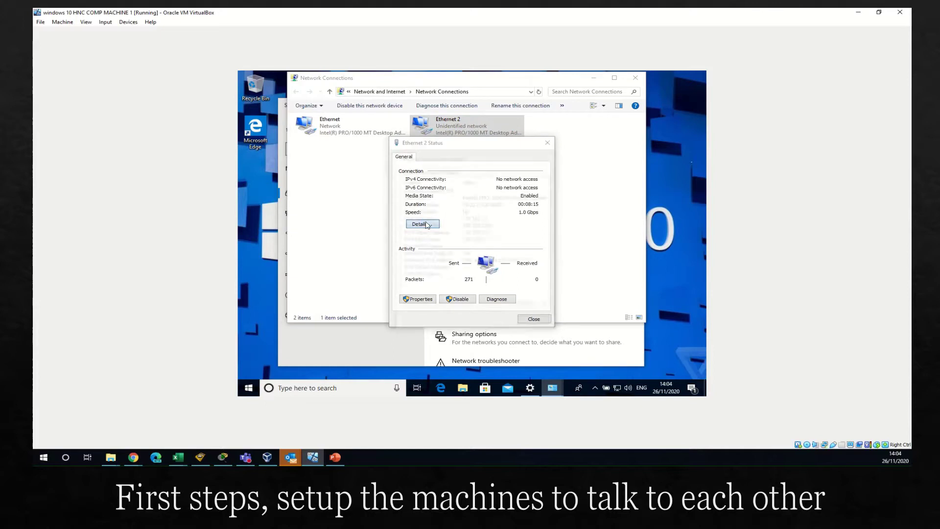
# Step: Open the Internet Protocol Version 4 properties of the Ethernet 2 adapter
pyautogui.click(535, 325)
pyautogui.click(429, 297)
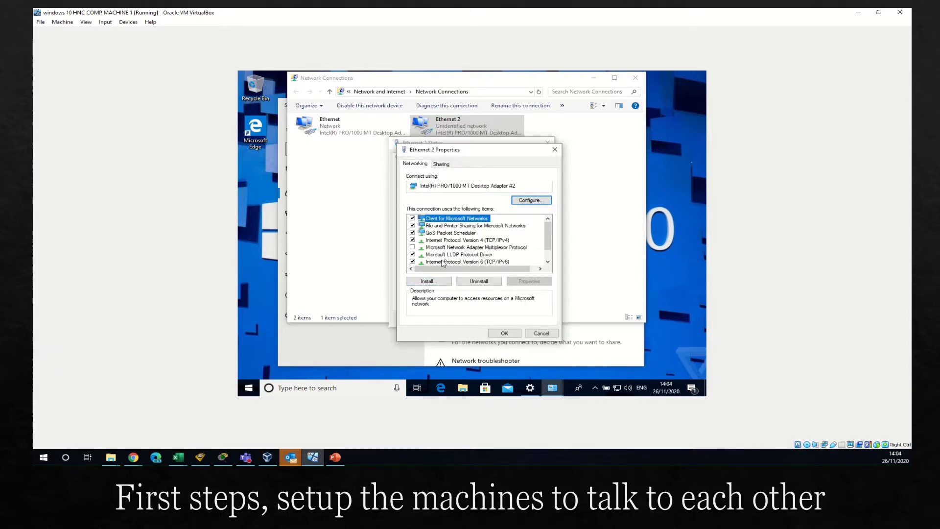
pyautogui.click(465, 240)
pyautogui.click(529, 281)
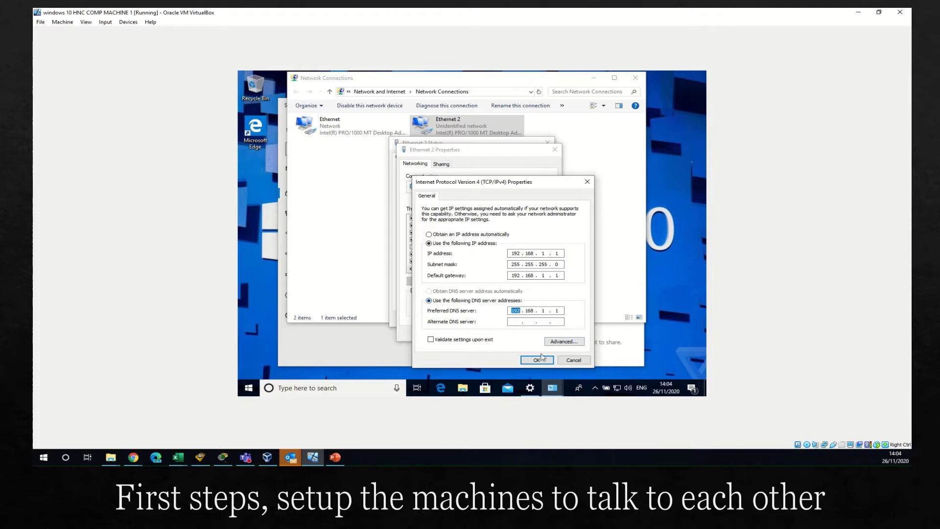
# Step: Edit the preferred DNS and default gateway fields for static IP 192.168.1.1, then apply and close
pyautogui.doubleClick(556, 311)
pyautogui.press('BackSpace')
pyautogui.press('BackSpace')
pyautogui.press('BackSpace')
pyautogui.press('BackSpace')
pyautogui.press('Home')
pyautogui.press('Delete')
pyautogui.click(537, 360)
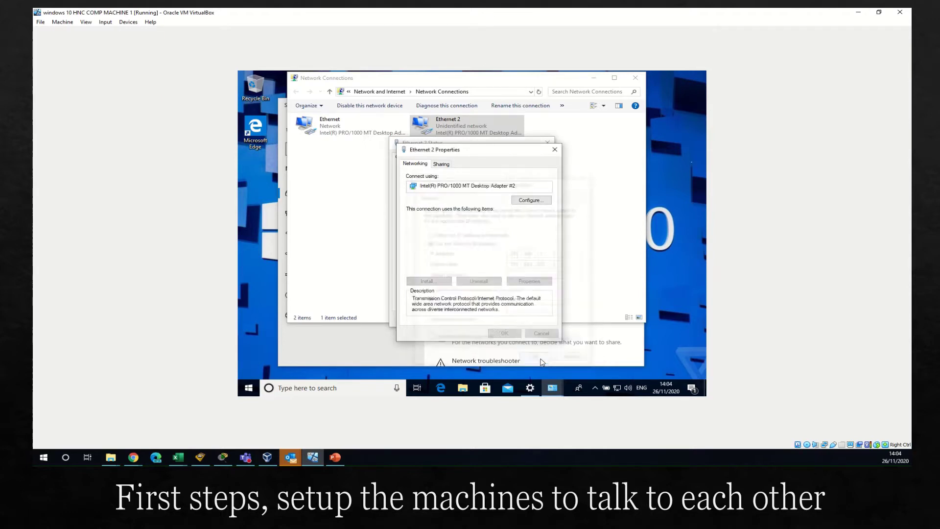
pyautogui.press('Return')
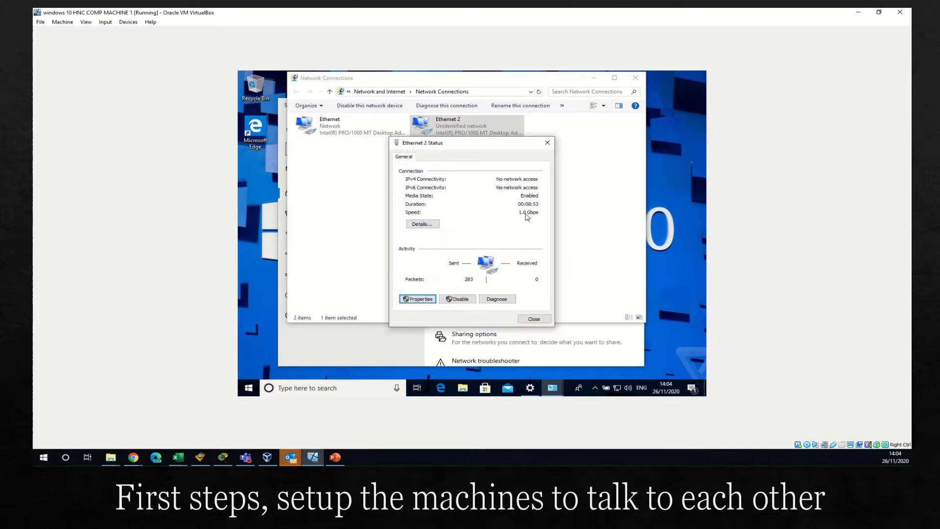
# Step: Review the first Ethernet adapter's DHCP-assigned connection details, then close its status
pyautogui.click(548, 143)
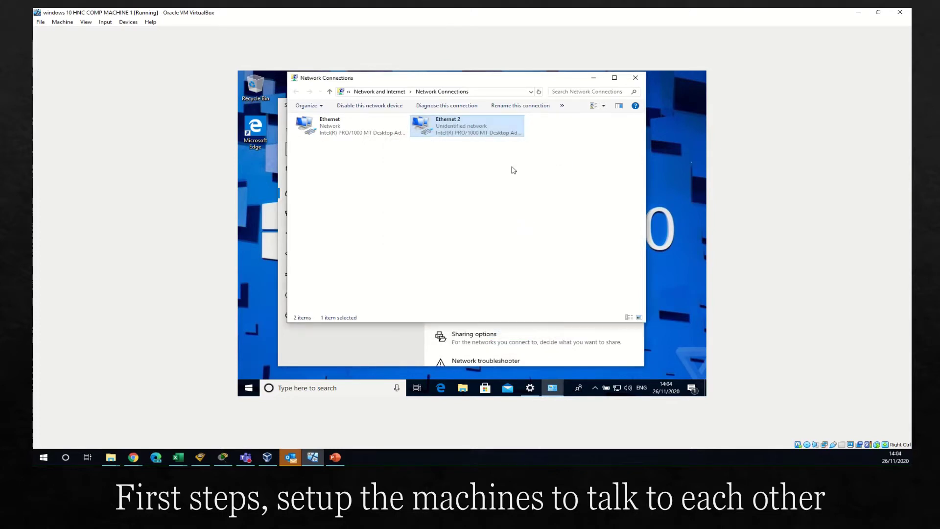
pyautogui.rightClick(320, 126)
pyautogui.click(343, 139)
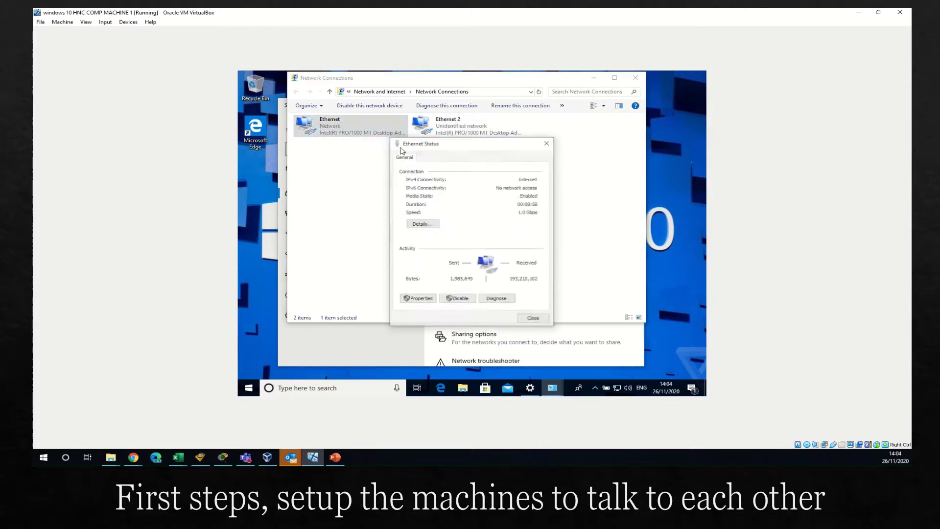
pyautogui.click(431, 224)
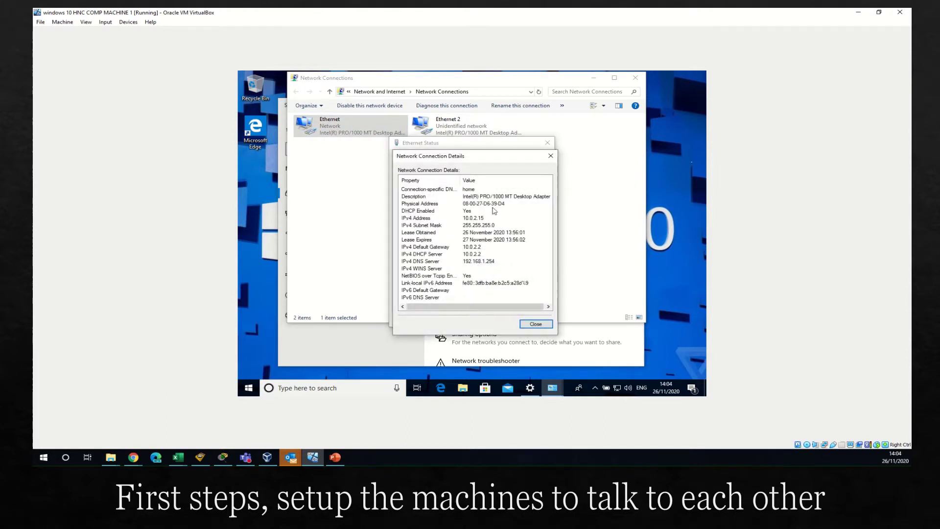
pyautogui.click(535, 324)
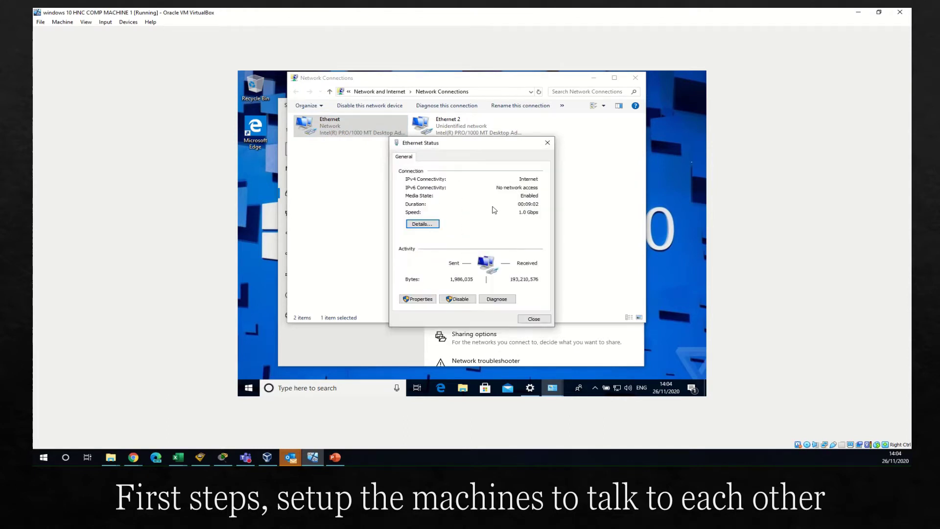
pyautogui.click(534, 318)
pyautogui.click(469, 129)
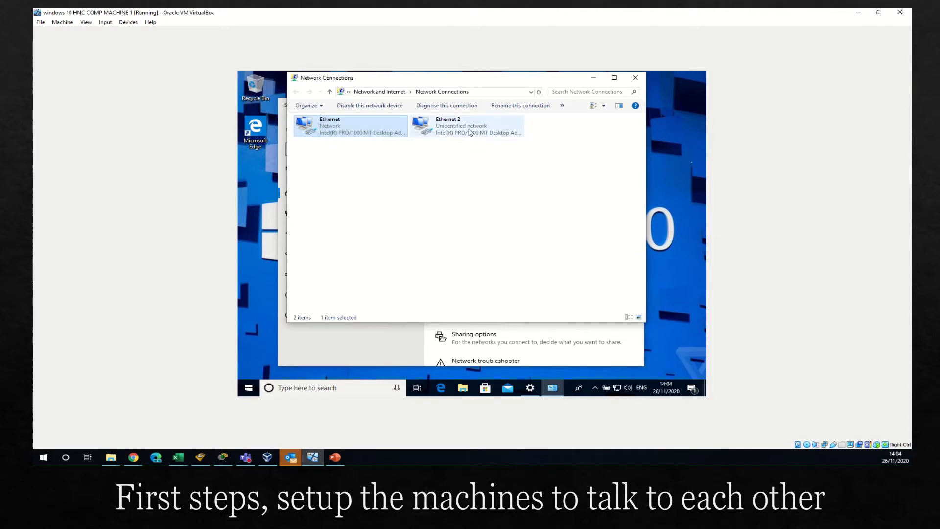
# Step: Close Network Connections and reopen Network & Internet settings from the tray network icon
pyautogui.click(637, 79)
pyautogui.click(634, 105)
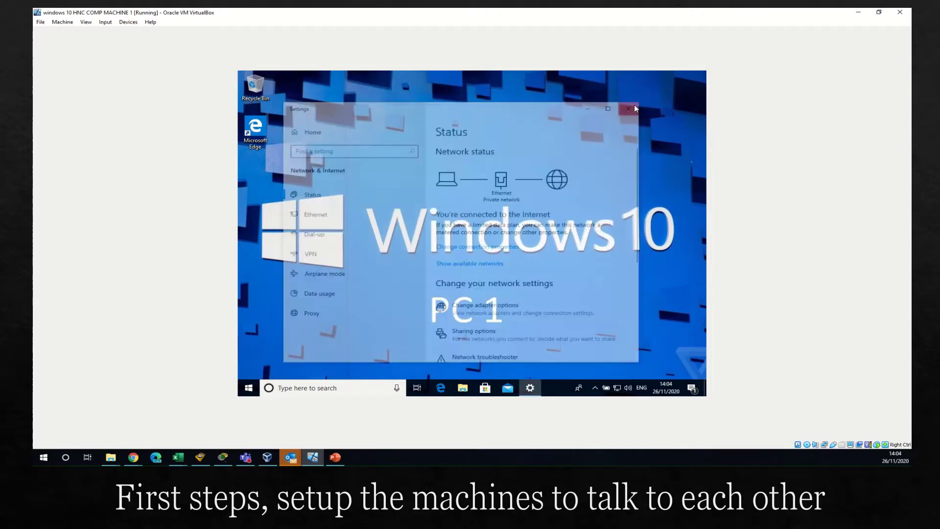
pyautogui.rightClick(617, 387)
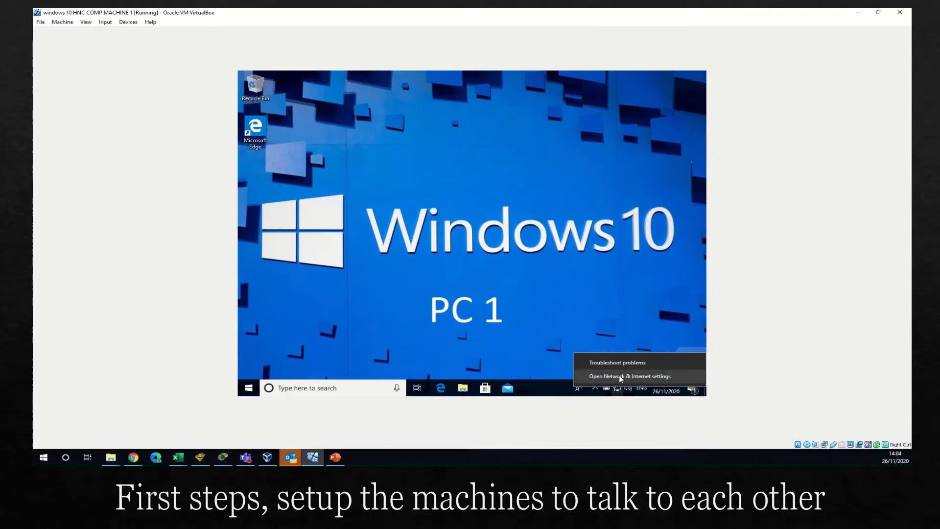
pyautogui.click(619, 375)
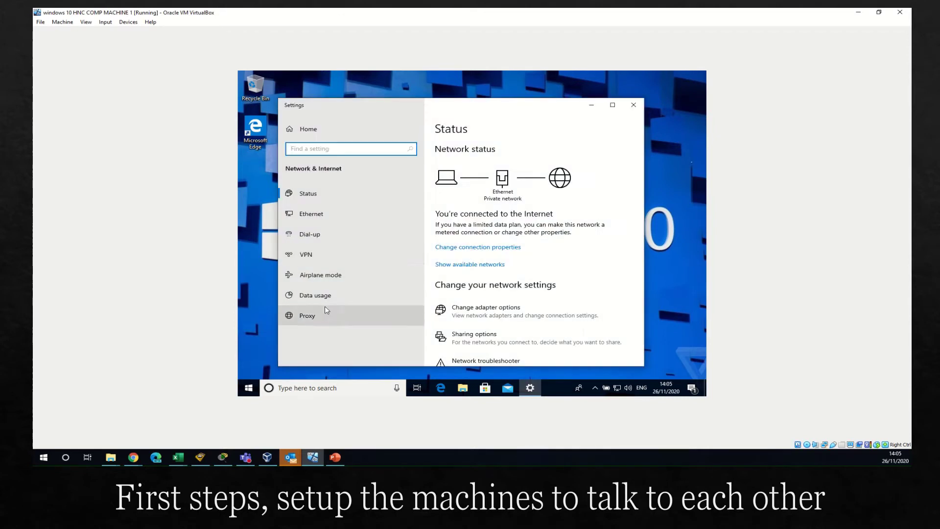
pyautogui.scroll(-3, 522, 309)
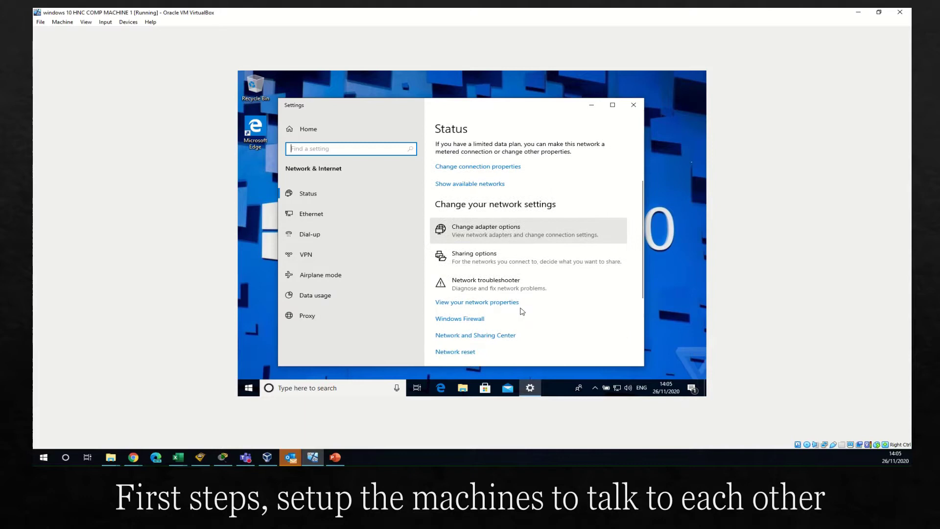
pyautogui.click(470, 320)
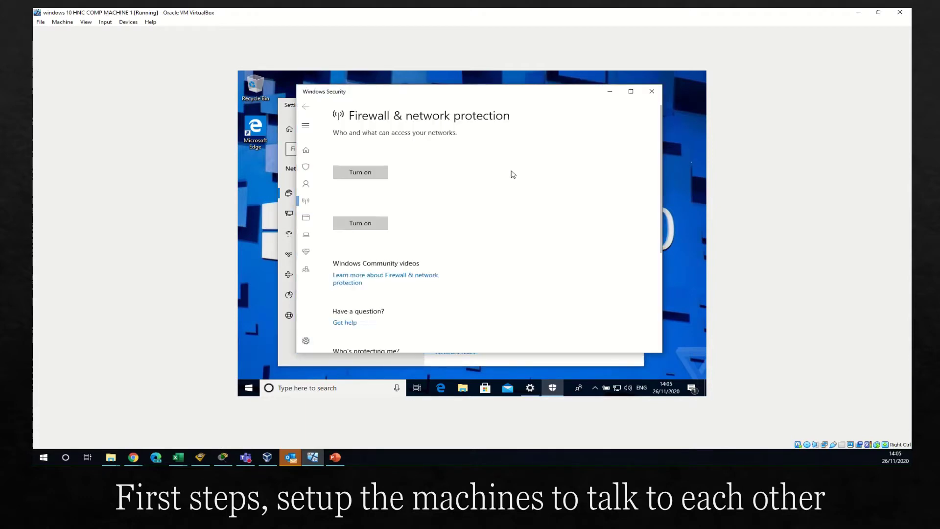
pyautogui.scroll(-1, 464, 236)
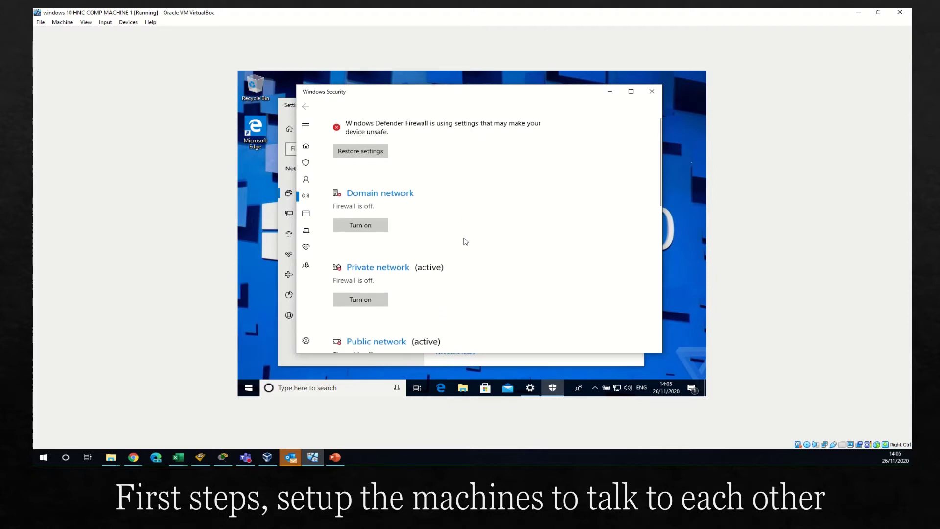
pyautogui.scroll(-3, 465, 241)
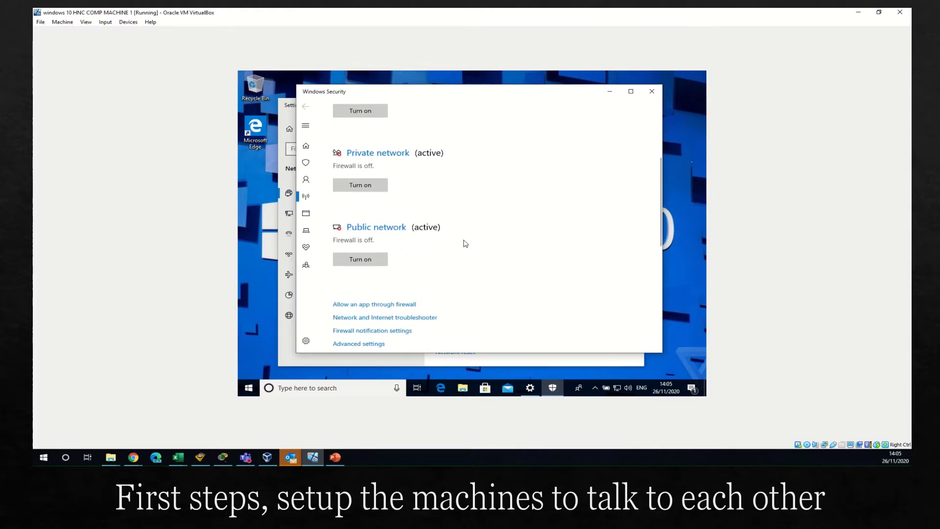
pyautogui.scroll(-3, 465, 243)
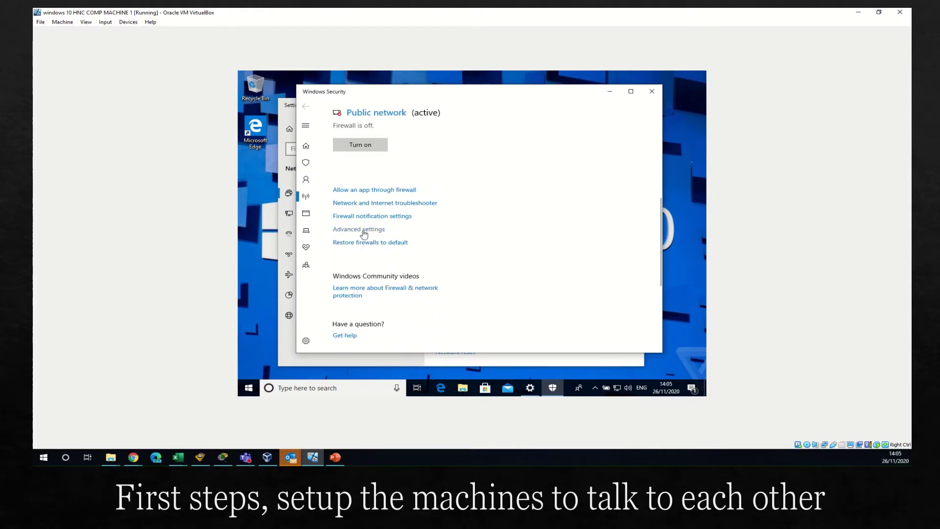
pyautogui.click(364, 230)
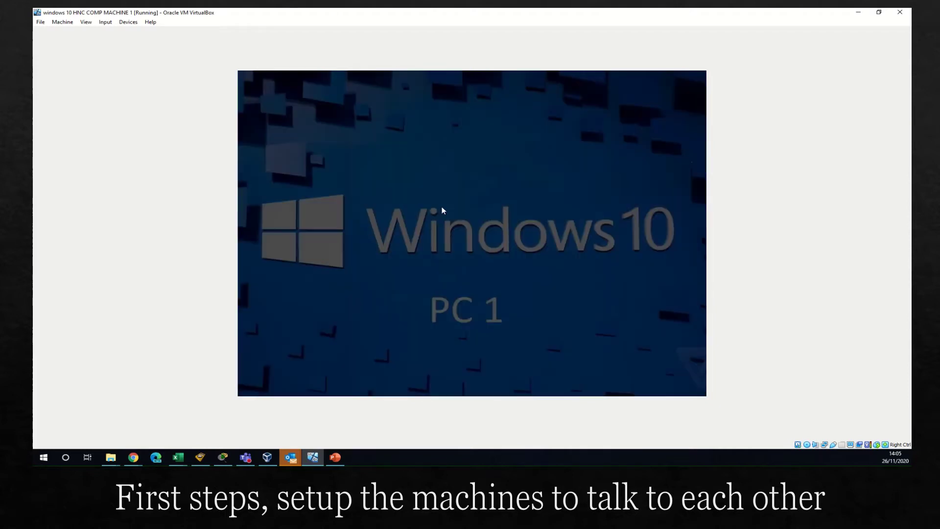
pyautogui.click(427, 282)
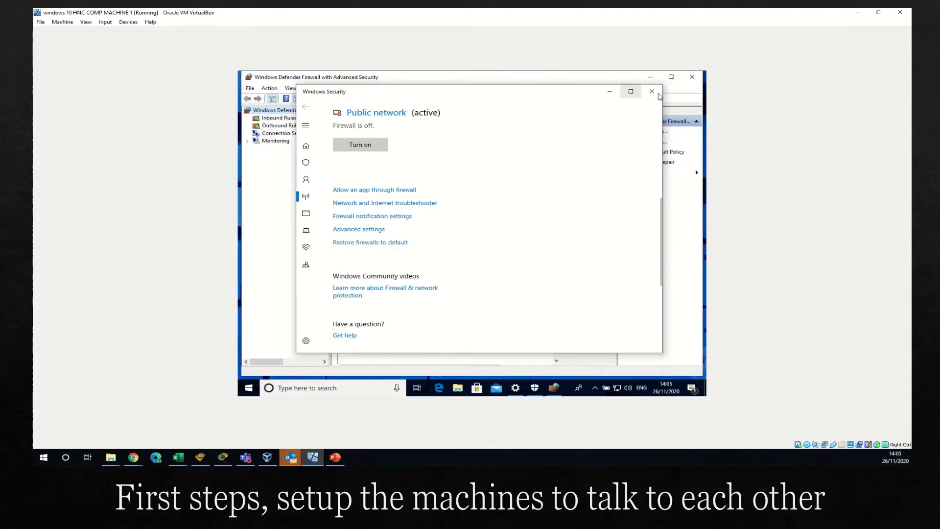
pyautogui.click(652, 91)
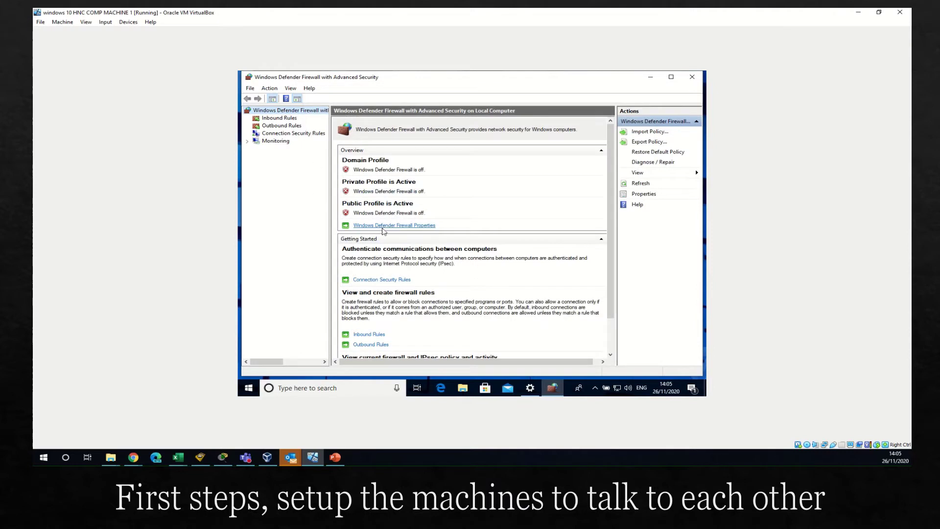
pyautogui.click(382, 225)
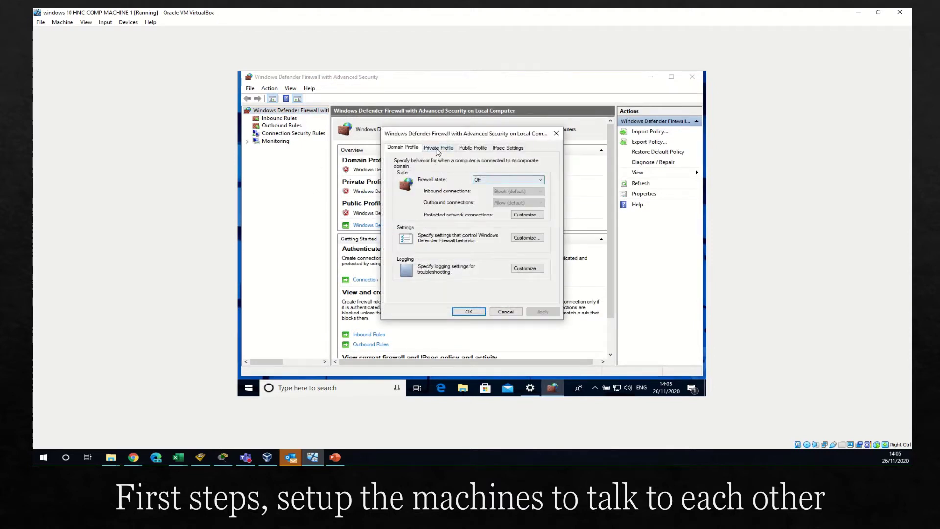
pyautogui.click(439, 149)
pyautogui.click(471, 148)
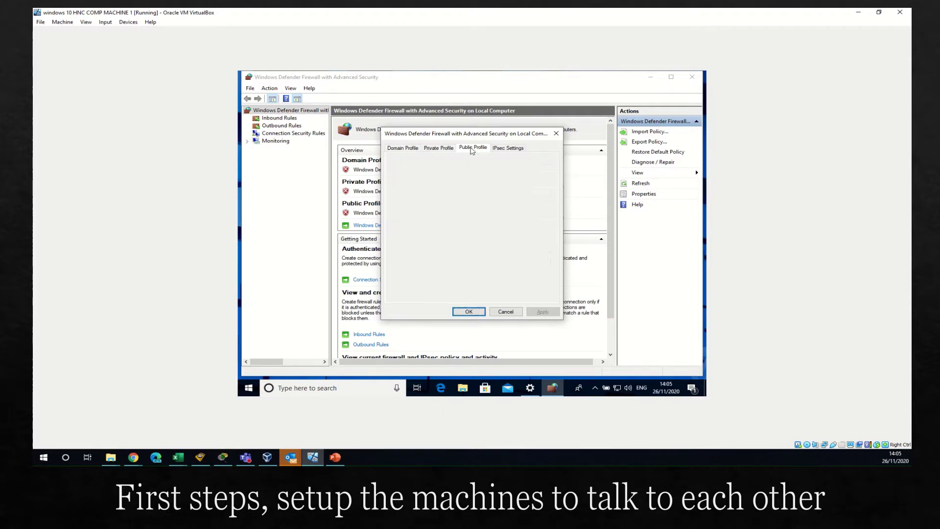
pyautogui.click(510, 148)
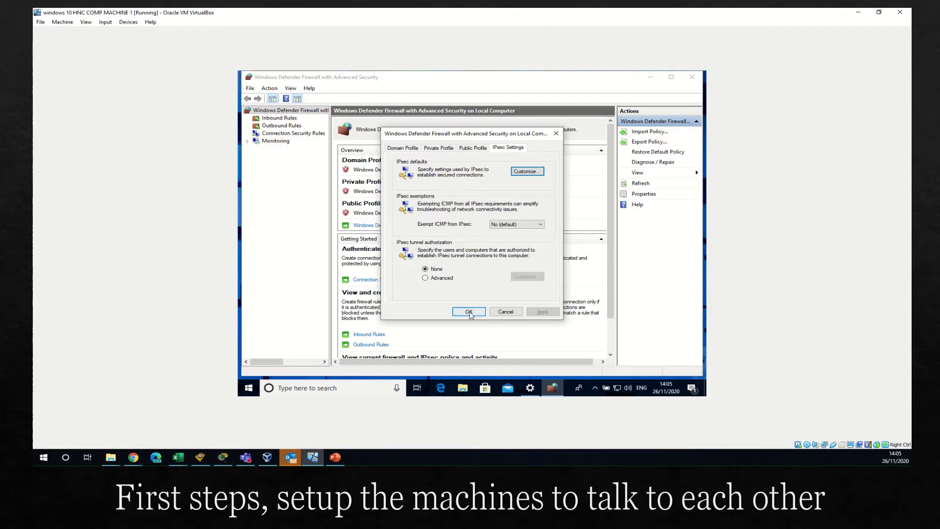
pyautogui.click(471, 311)
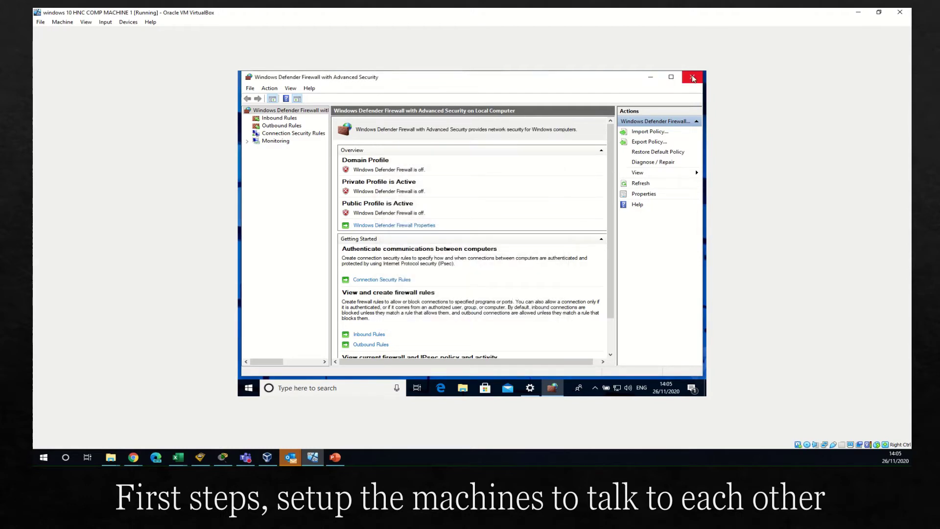
pyautogui.click(692, 78)
# Step: Insert the Guest Additions CD image into machine 1 from the Devices menu
pyautogui.click(634, 105)
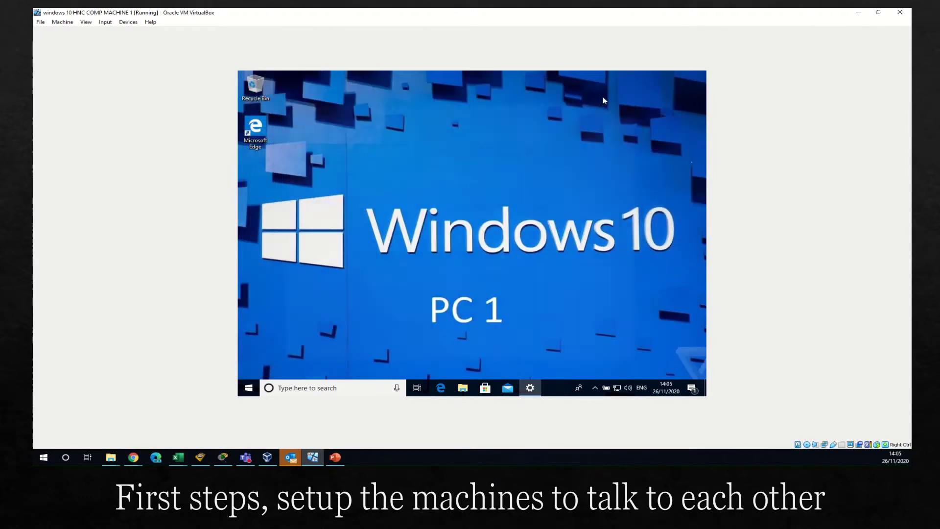
pyautogui.click(128, 22)
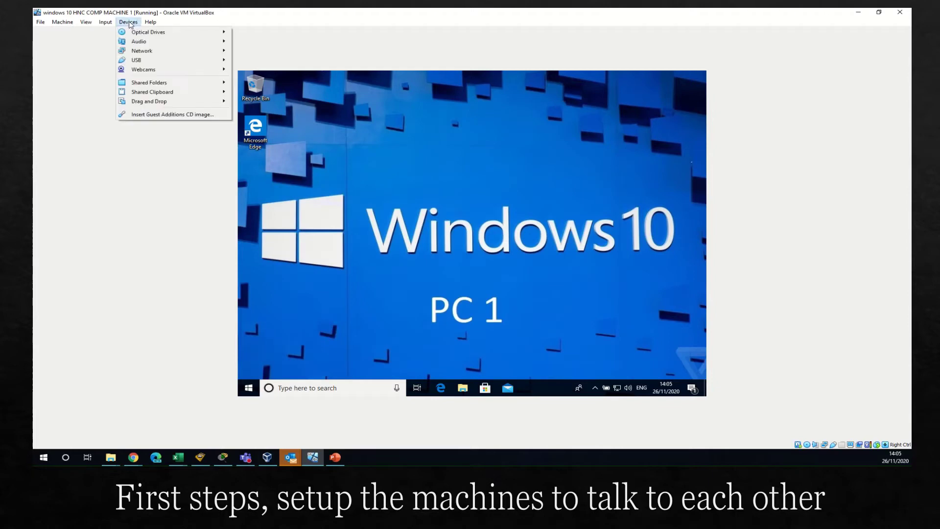
pyautogui.click(160, 117)
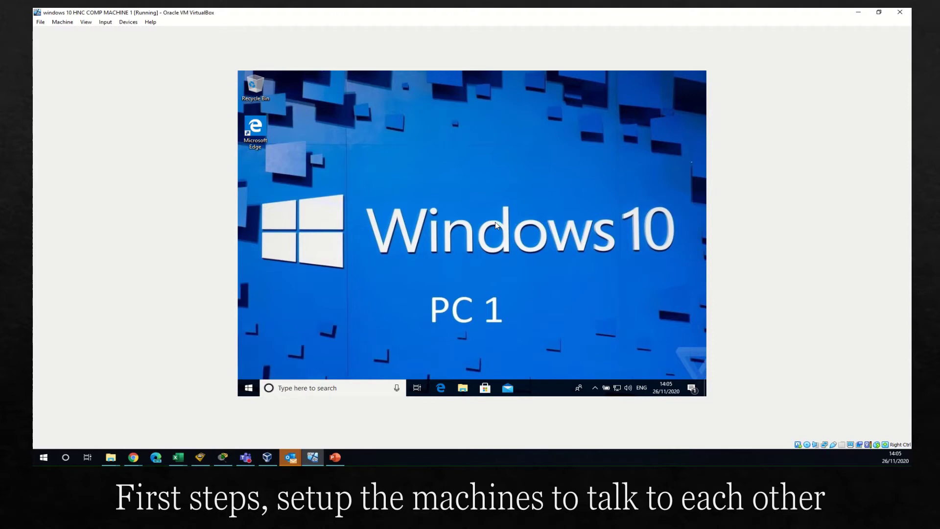
# Step: Run VBoxWindowsAdditions-amd64 from CD Drive (D:) VirtualBox Guest Additions in File Explorer
pyautogui.click(464, 389)
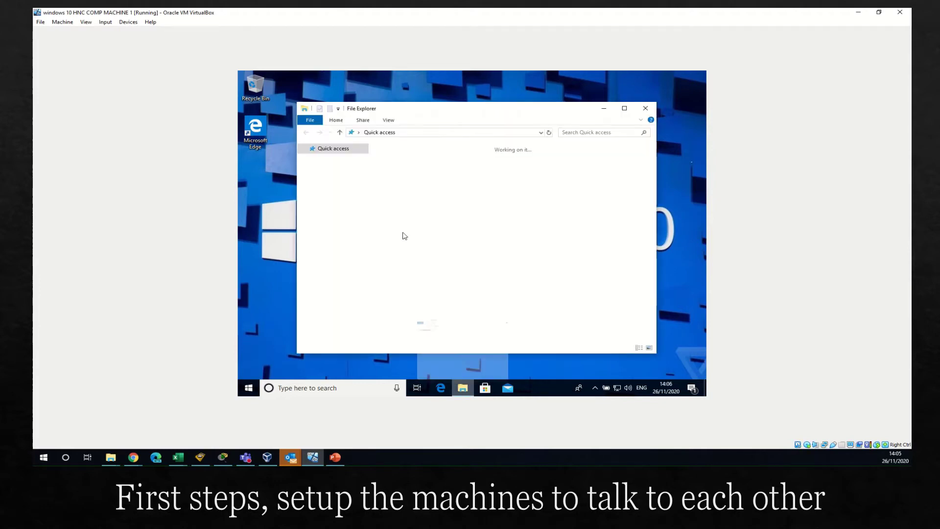
pyautogui.click(307, 256)
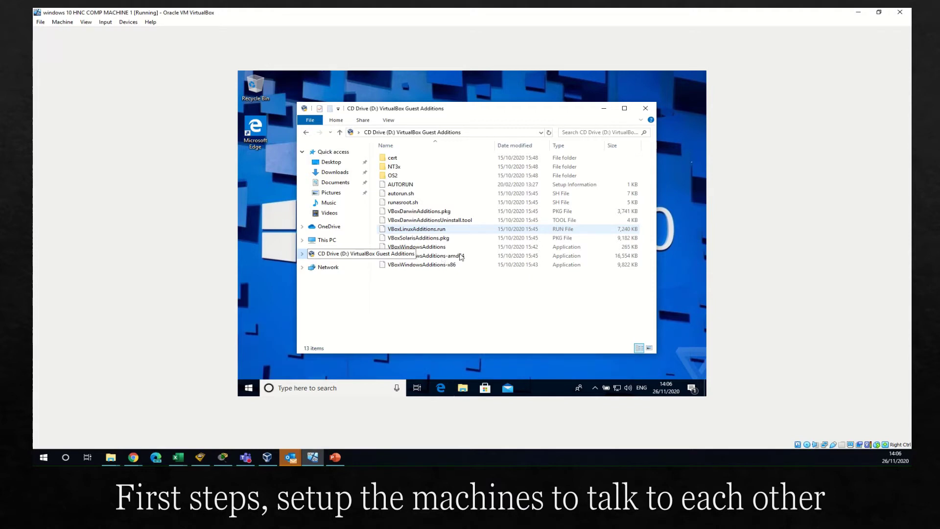
pyautogui.doubleClick(461, 255)
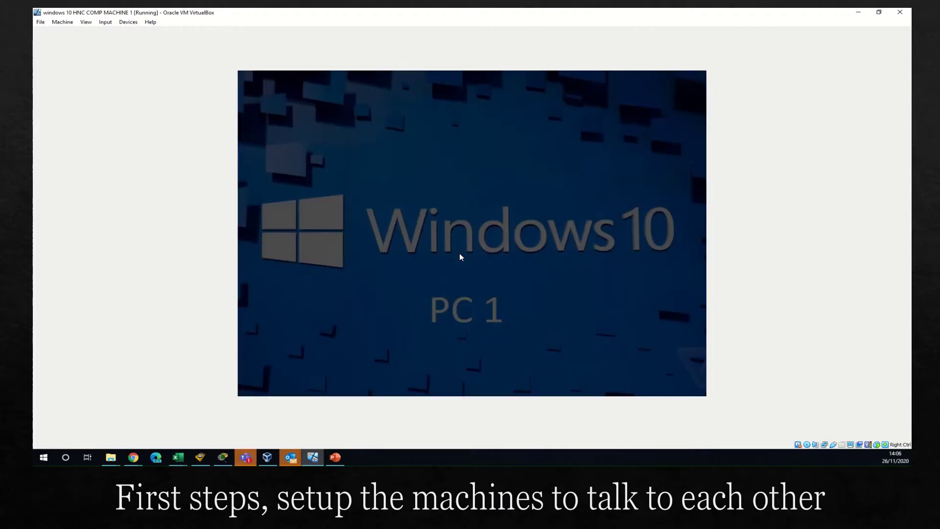
# Step: Approve UAC and install Guest Additions 6.1.16 with default location and components
pyautogui.click(431, 288)
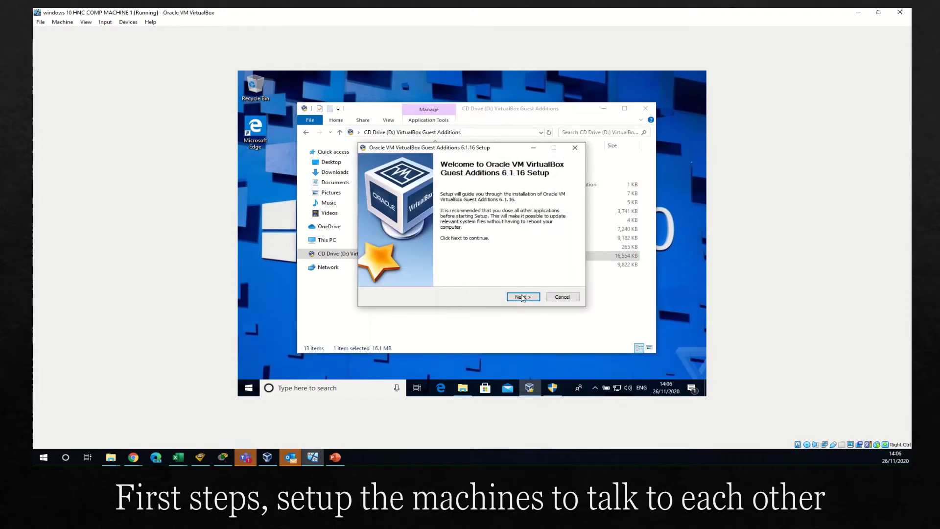
pyautogui.click(523, 296)
pyautogui.click(523, 298)
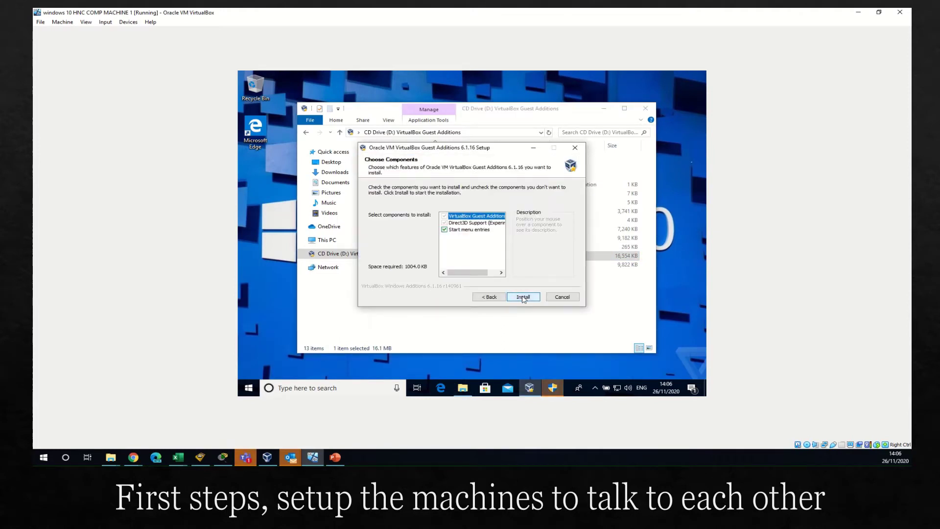
pyautogui.click(522, 297)
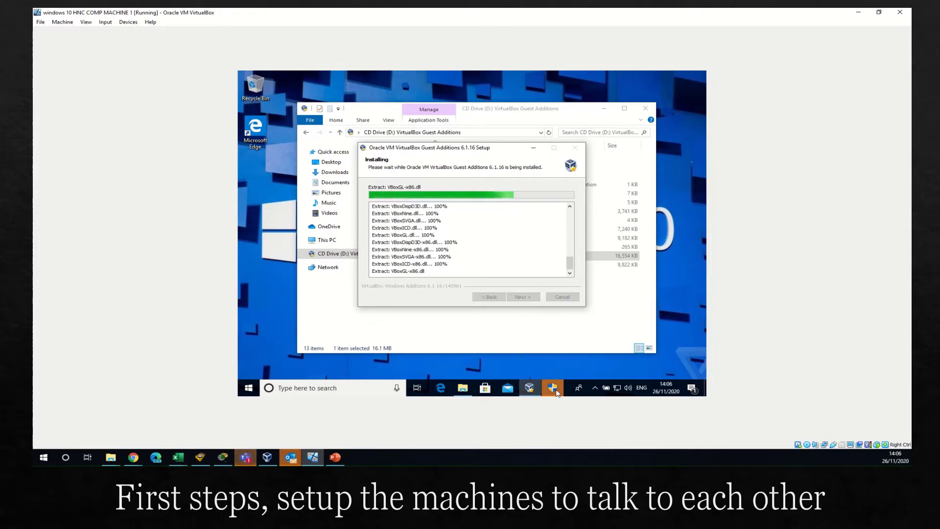
pyautogui.moveTo(554, 388)
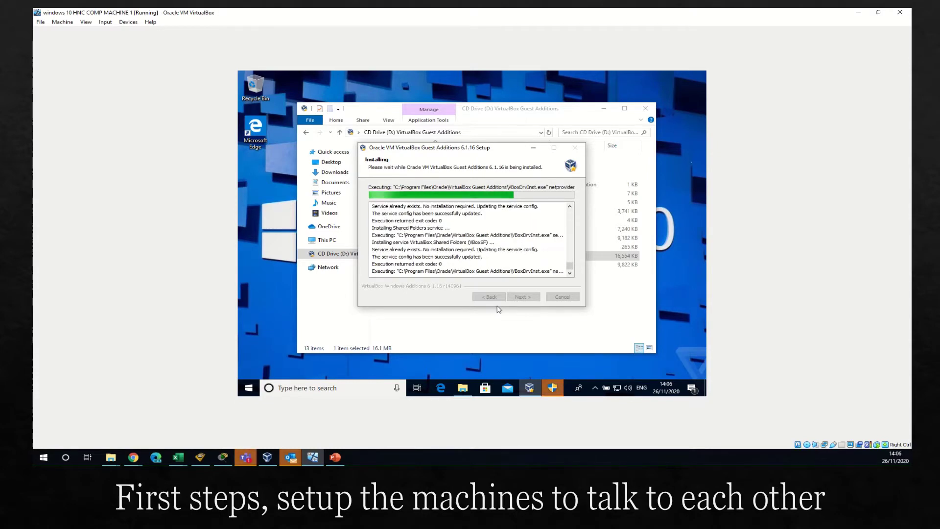
# Step: Start windows 10 HNC COMP MACHINE 2, minimise it, and show its Network settings
pyautogui.click(268, 459)
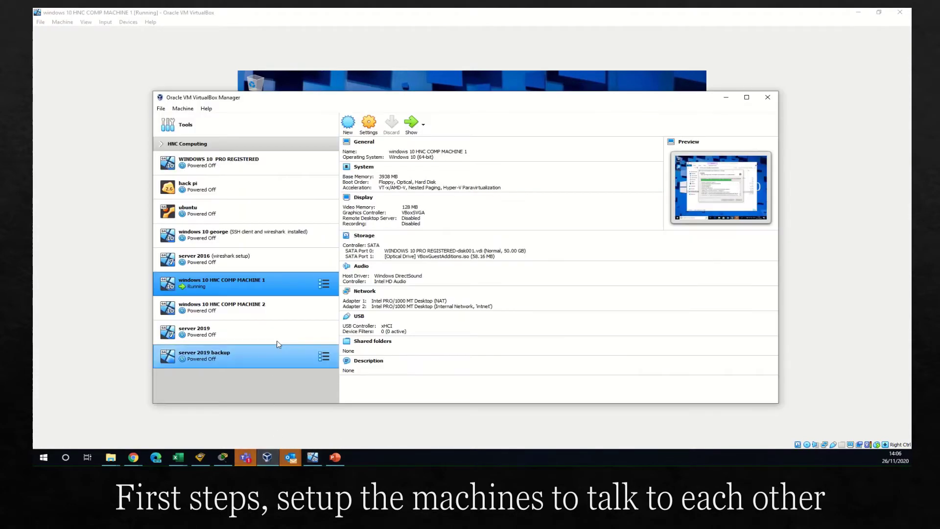
pyautogui.click(281, 309)
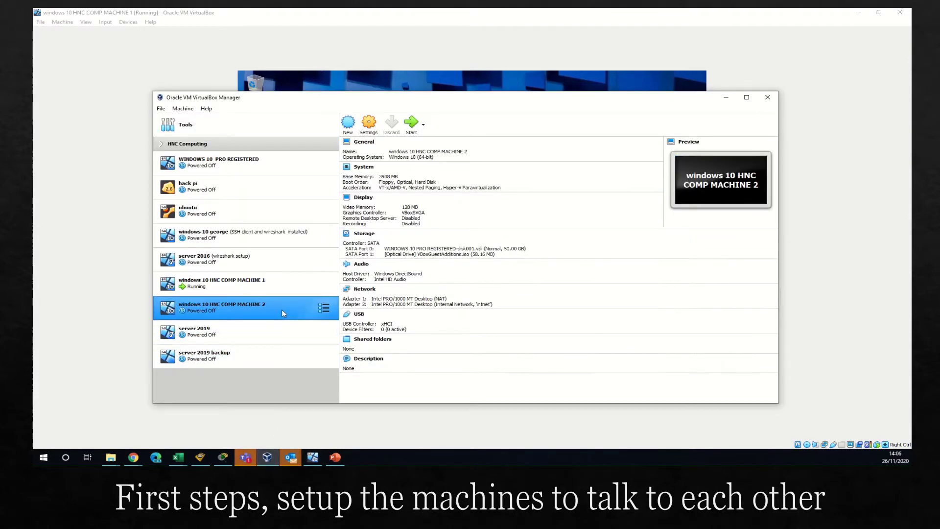
pyautogui.click(413, 123)
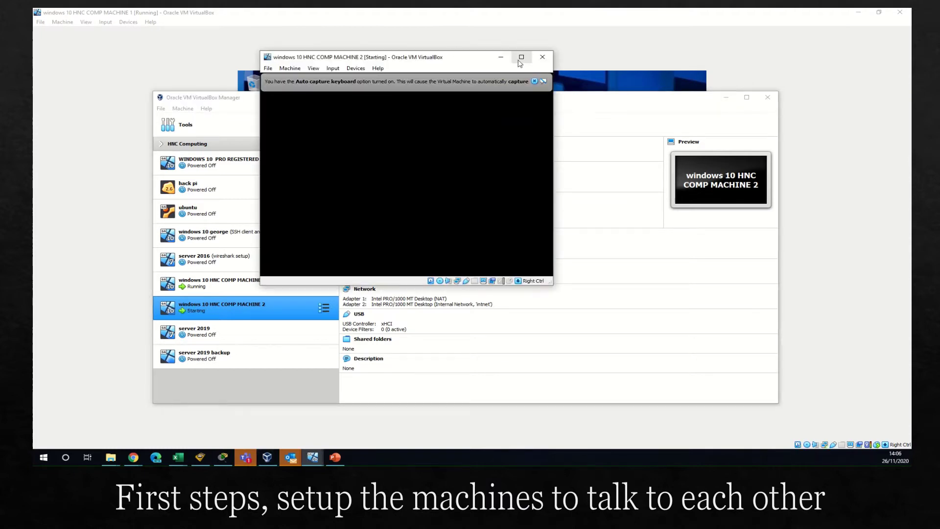
pyautogui.click(501, 57)
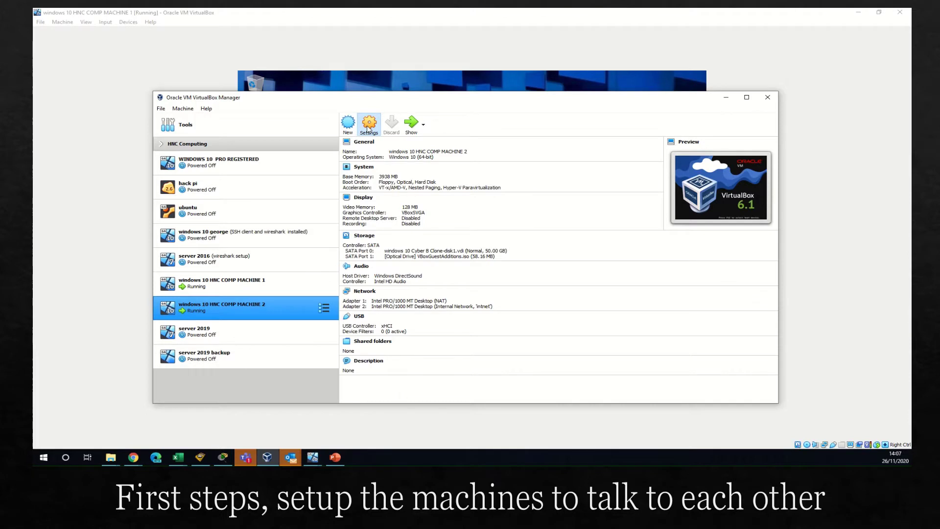
pyautogui.click(368, 129)
pyautogui.click(352, 229)
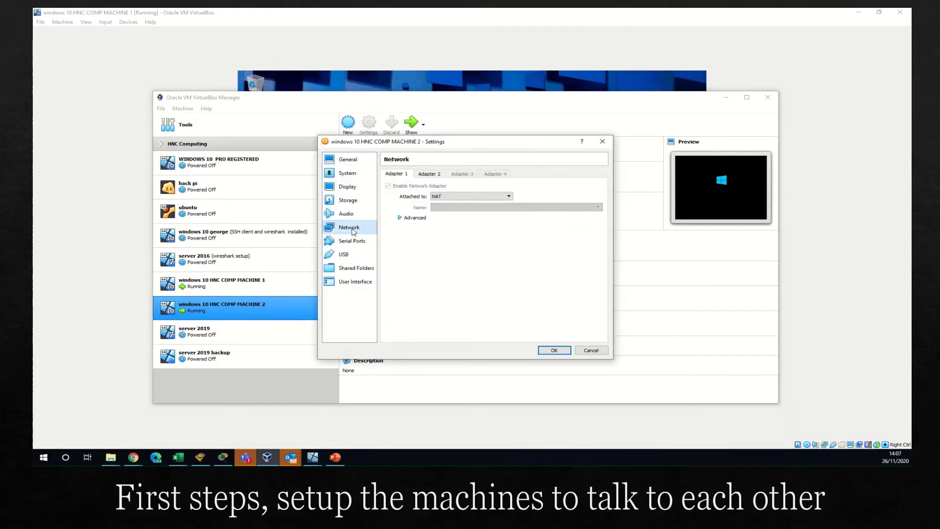
# Step: Verify Adapter 2 is attached to Internal Network 'intnet' with its advanced options, then press OK
pyautogui.click(425, 175)
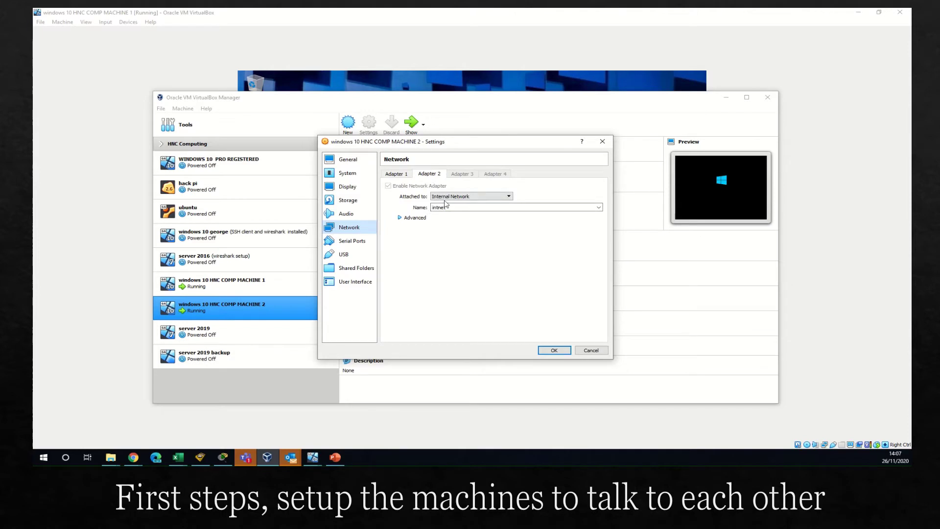
pyautogui.click(400, 218)
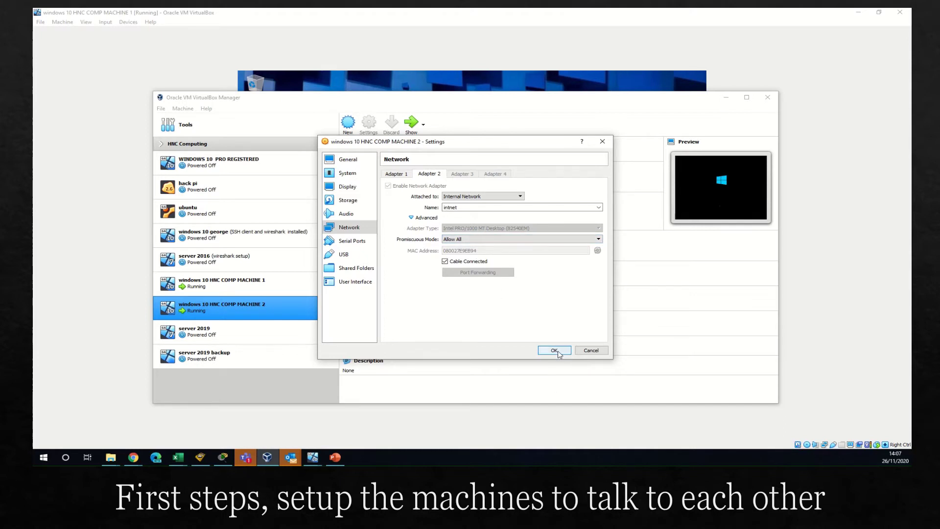
pyautogui.click(554, 351)
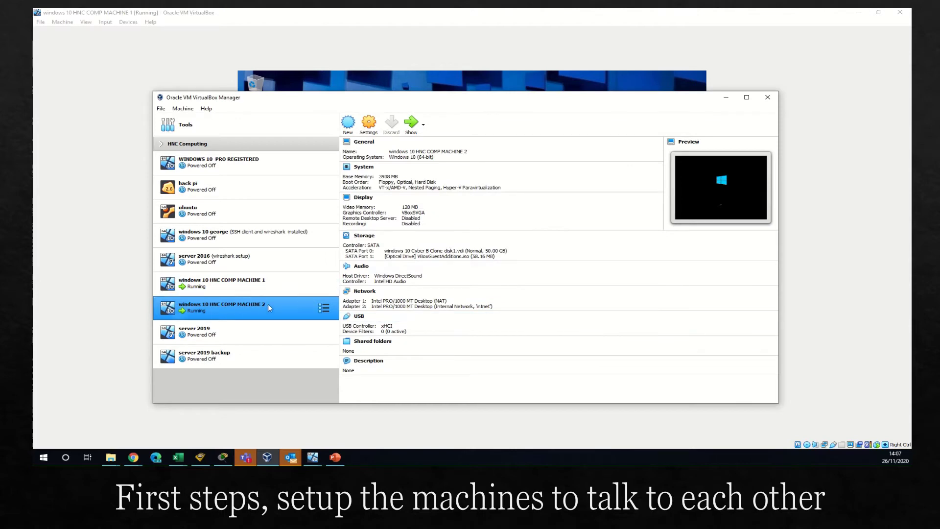
# Step: Finish Guest Additions setup on machine 1 with Reboot now, then switch to machine 2's window
pyautogui.click(728, 98)
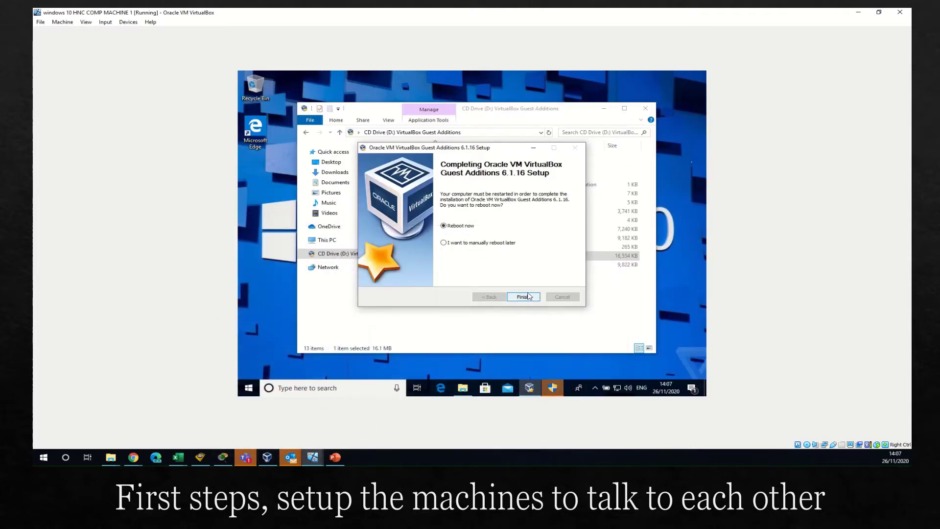
pyautogui.click(524, 297)
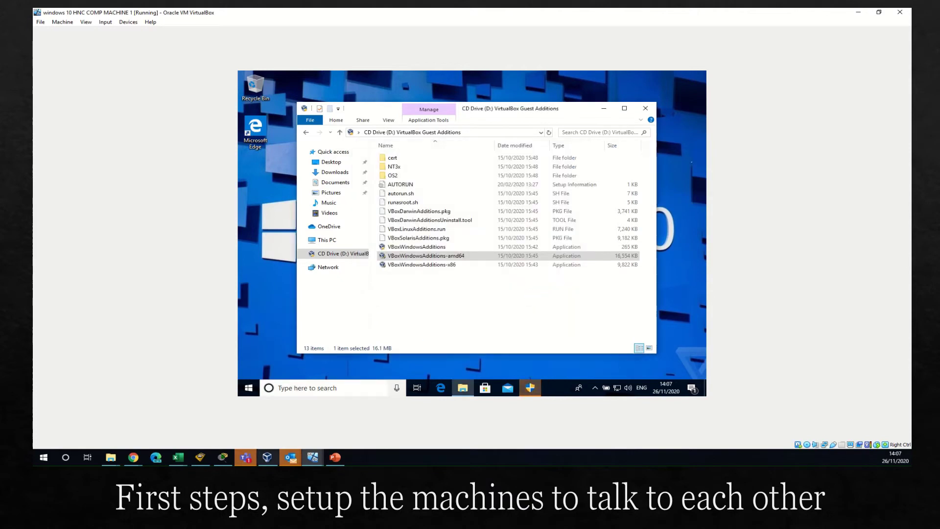
pyautogui.click(314, 457)
pyautogui.click(350, 425)
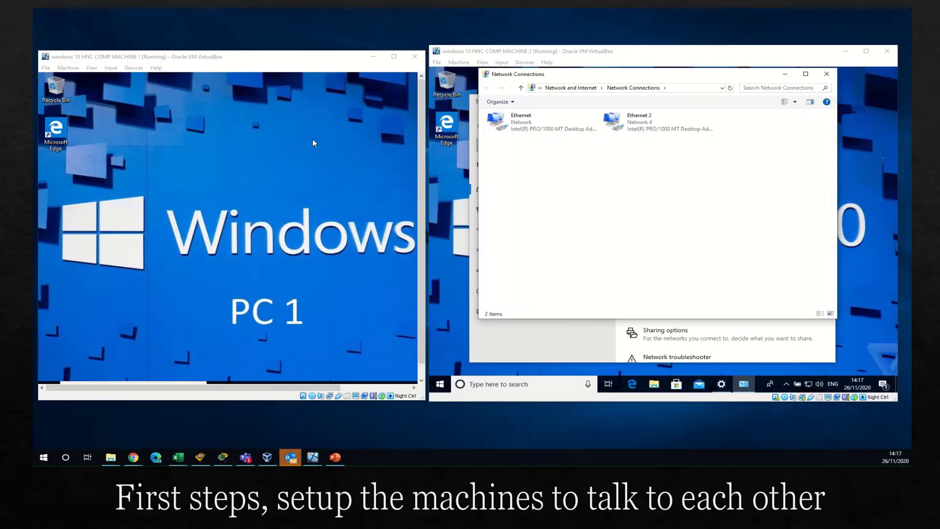
# Step: Close the extra network windows on machine 2 and open the Ethernet 2 status
pyautogui.click(675, 342)
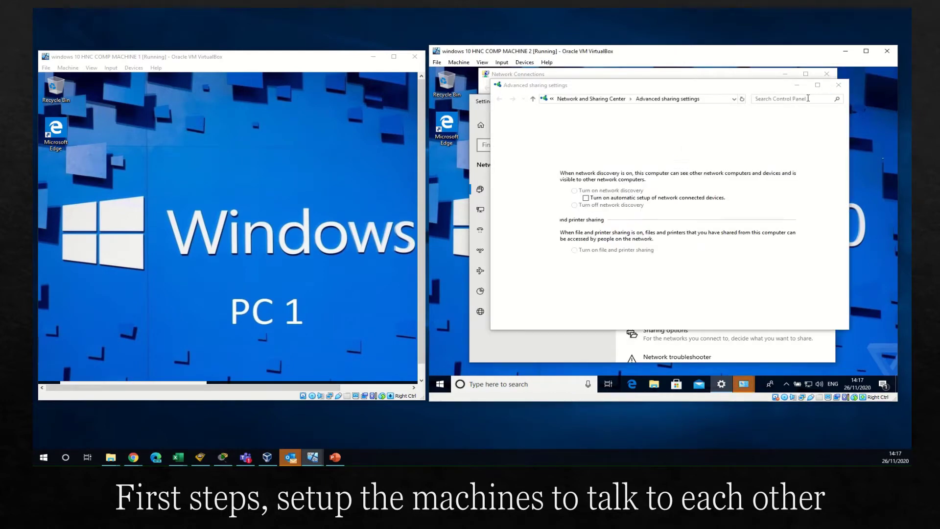
pyautogui.click(843, 90)
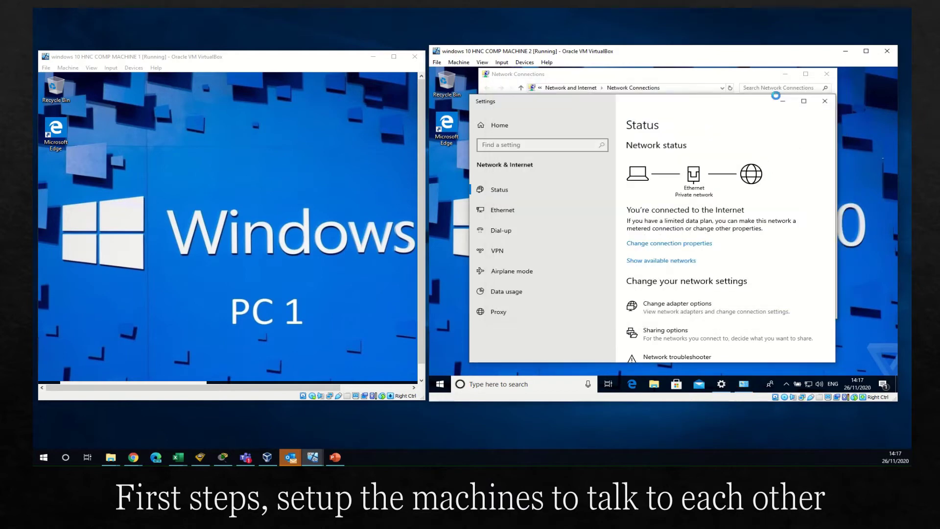
pyautogui.click(785, 74)
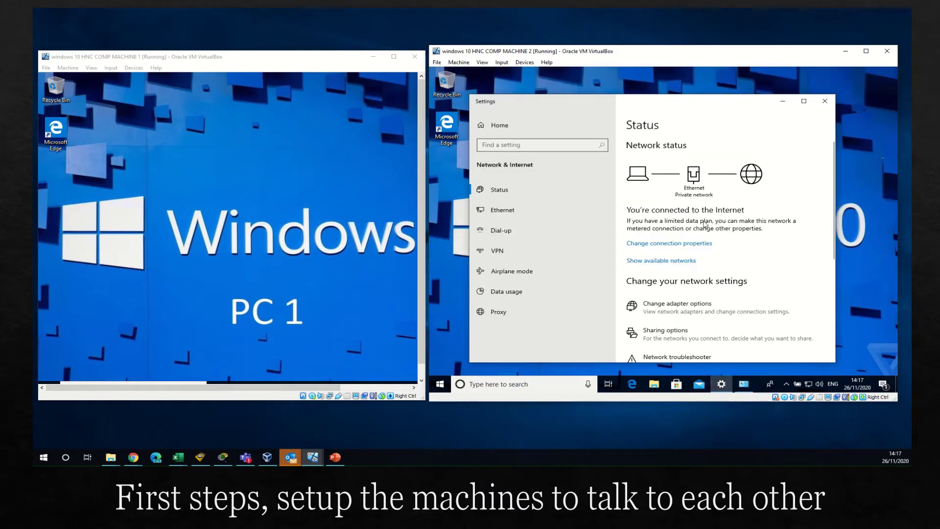
pyautogui.click(677, 306)
pyautogui.click(648, 123)
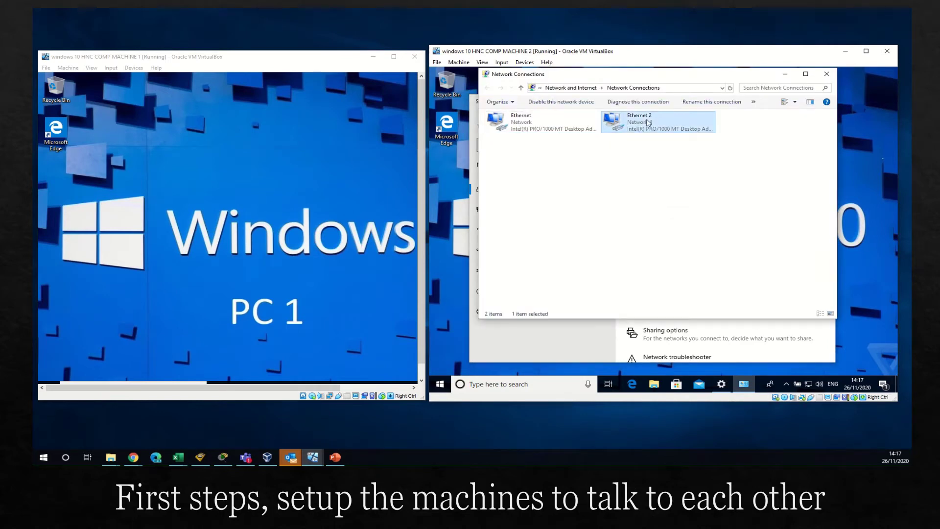
pyautogui.rightClick(648, 123)
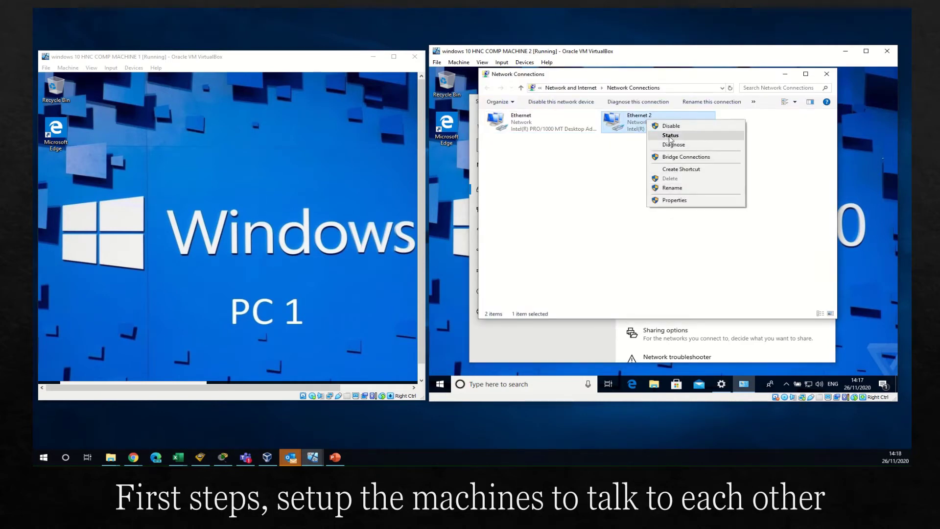
pyautogui.click(670, 136)
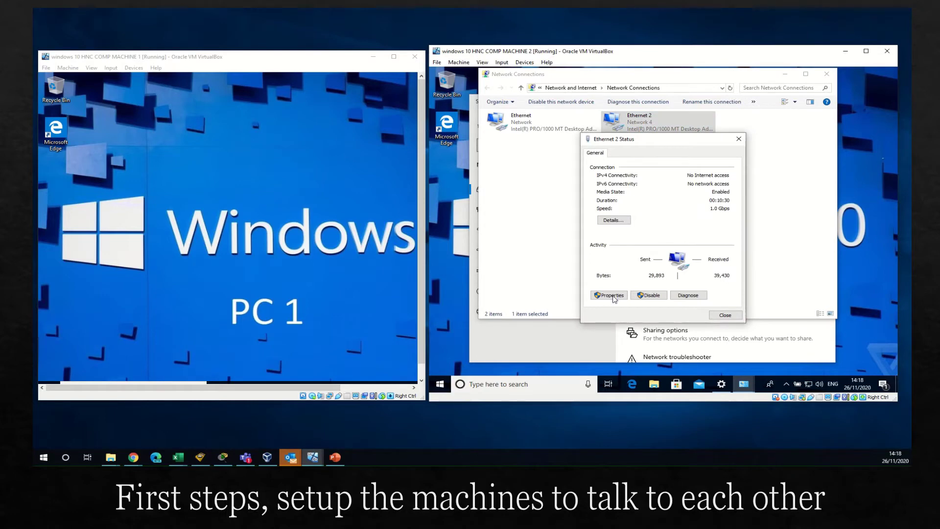
# Step: In Ethernet 2's TCP/IPv4 properties, clear the default gateway and preferred DNS addresses
pyautogui.click(613, 296)
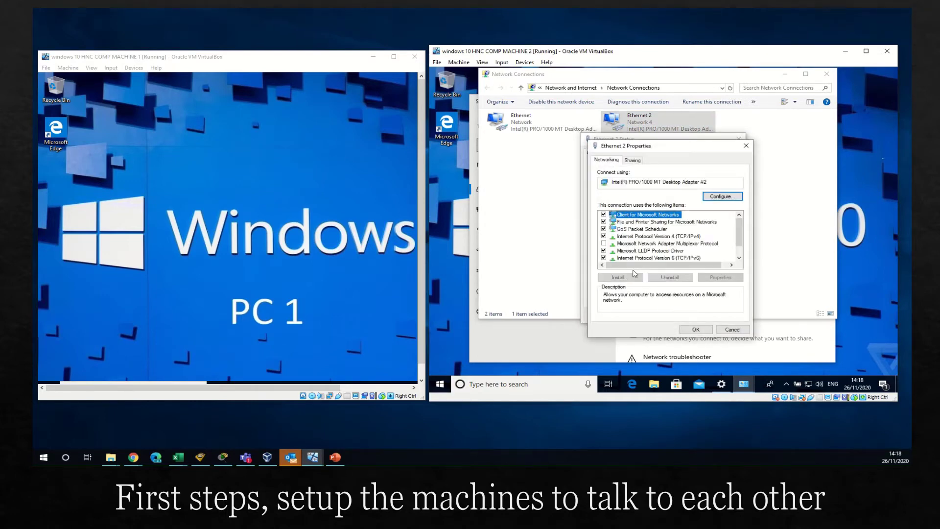
pyautogui.click(629, 236)
pyautogui.click(723, 279)
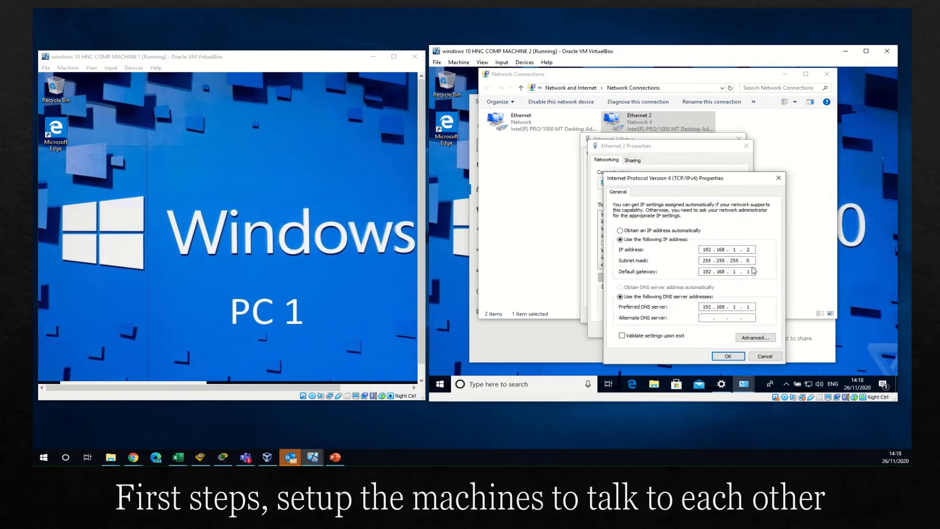
pyautogui.doubleClick(753, 271)
pyautogui.press('BackSpace')
pyautogui.press('BackSpace')
pyautogui.press('BackSpace')
pyautogui.doubleClick(707, 306)
pyautogui.press('BackSpace')
pyautogui.doubleClick(720, 307)
pyautogui.press('BackSpace')
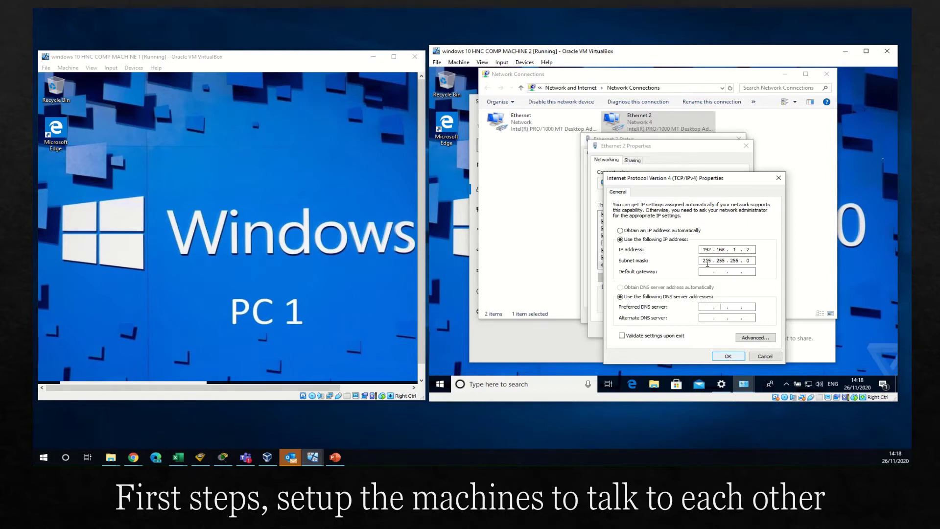
# Step: Save the IPv4 settings (192.168.1.2, mask 255.255.255.0) and close the Ethernet 2 windows
pyautogui.click(725, 356)
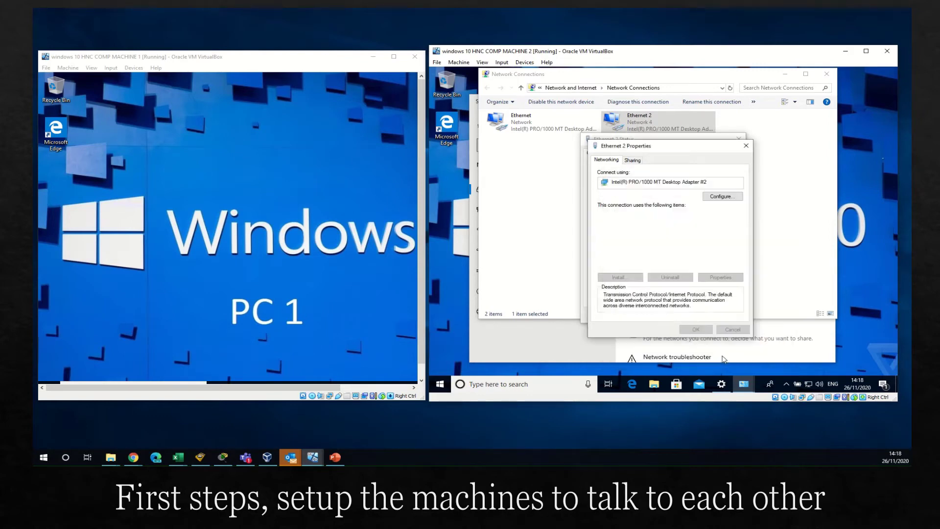
pyautogui.click(696, 329)
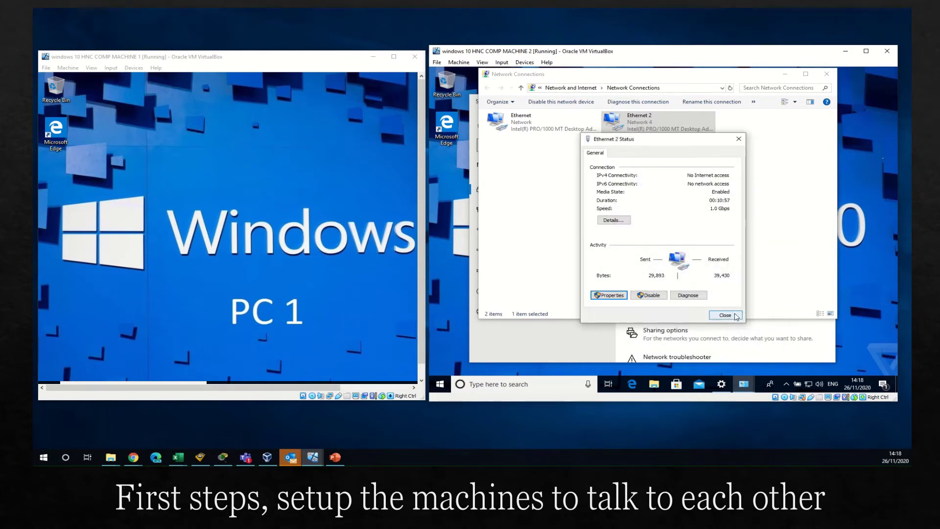
pyautogui.click(725, 315)
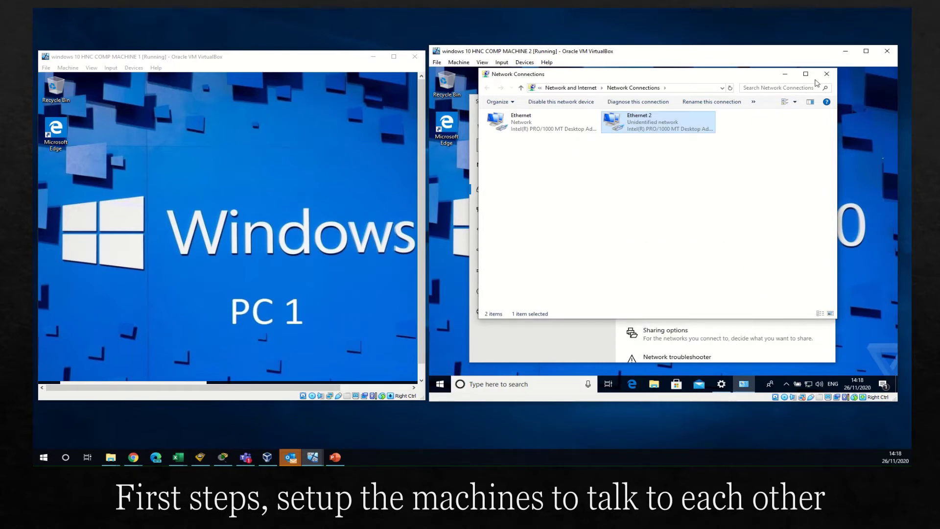
pyautogui.click(826, 73)
# Step: Open Windows Defender Firewall advanced settings on machine 2, approving the UAC prompt
pyautogui.scroll(-3, 705, 304)
pyautogui.scroll(-3, 705, 304)
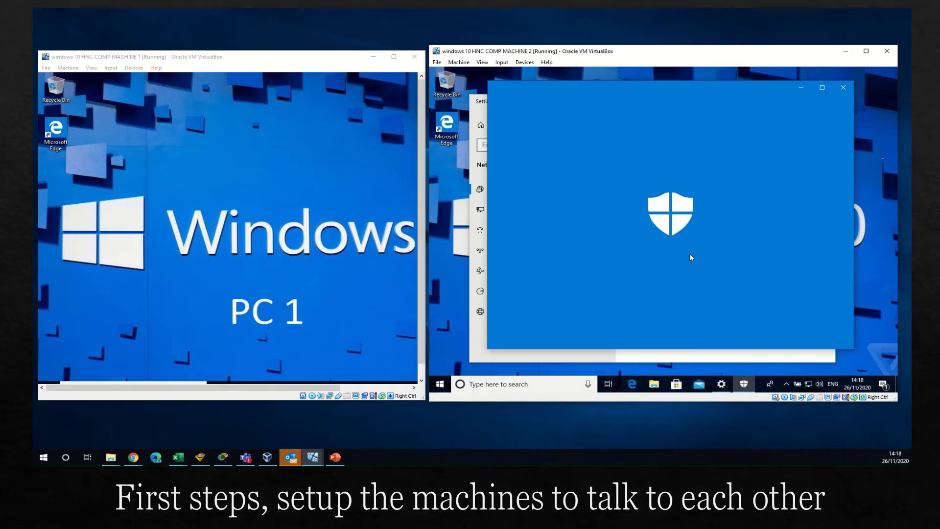
pyautogui.scroll(-5, 688, 248)
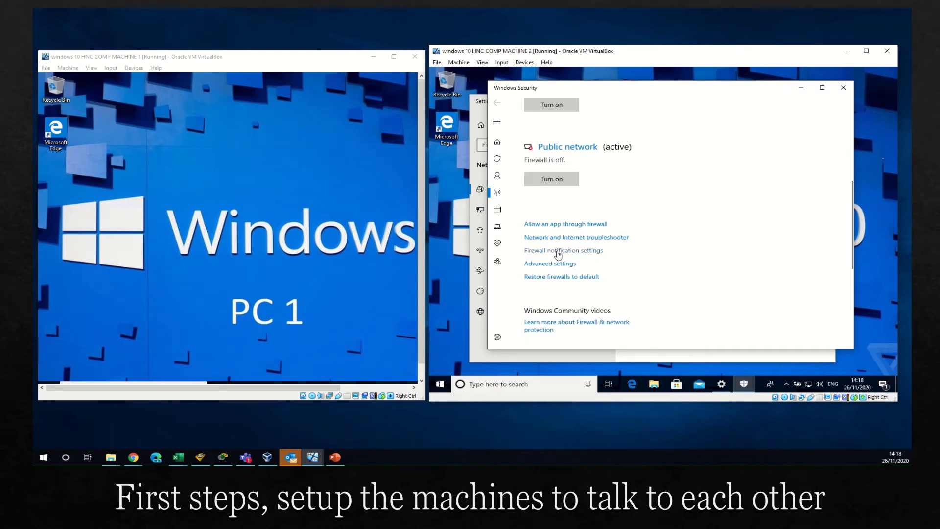
pyautogui.click(558, 264)
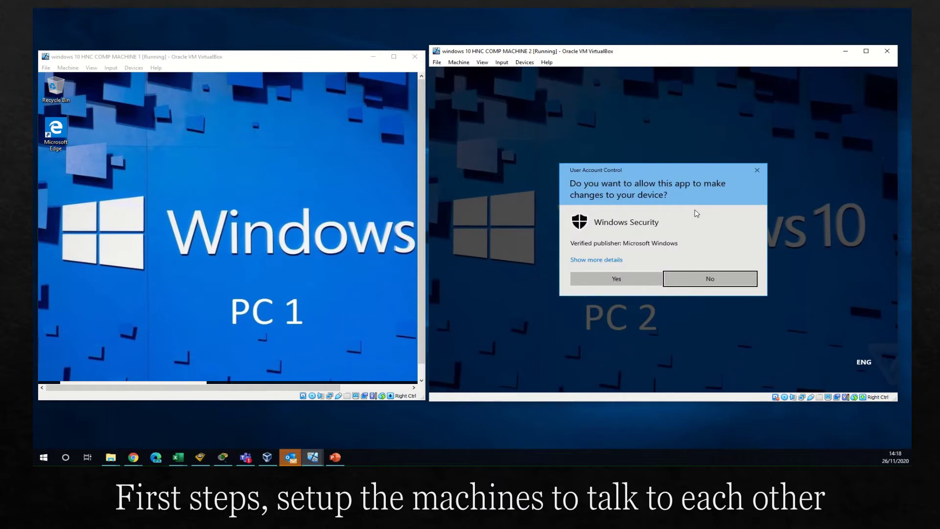
pyautogui.click(616, 278)
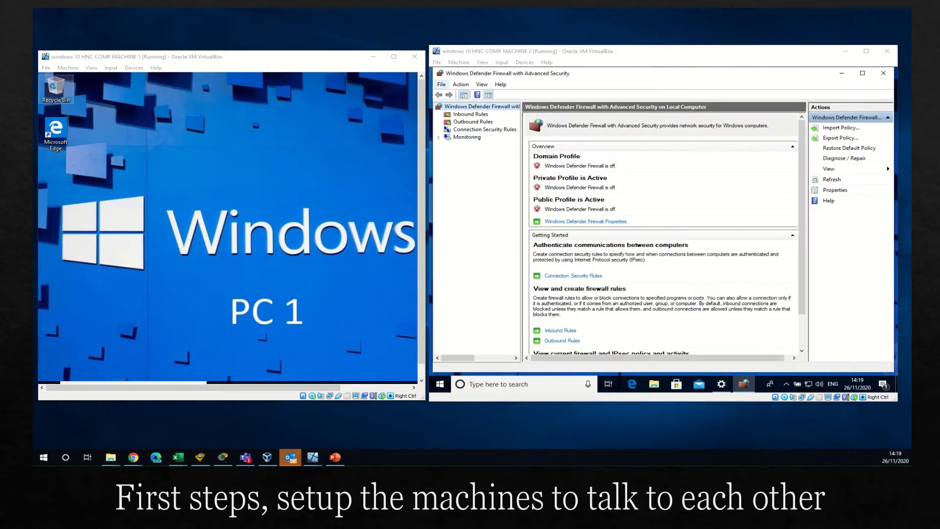
# Step: Confirm the firewall is off for domain, private and public profiles, then close the console
pyautogui.click(603, 225)
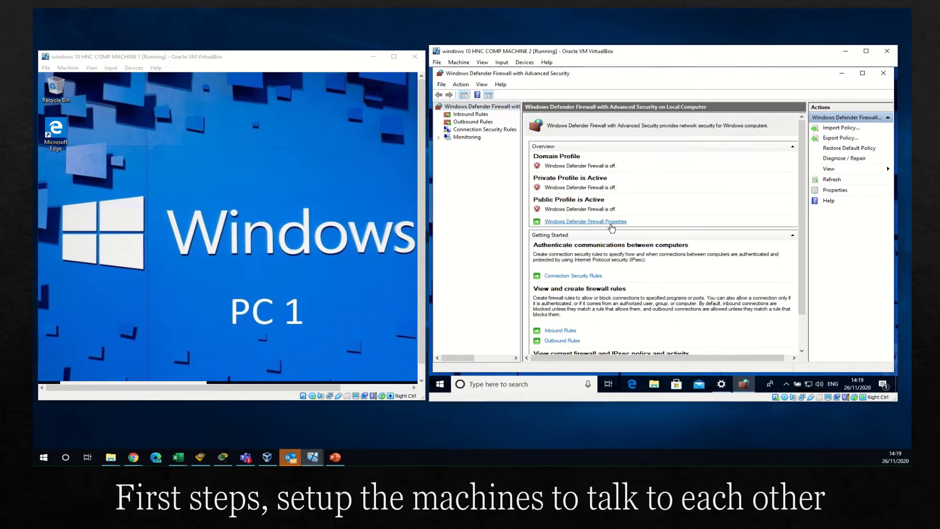
pyautogui.click(600, 222)
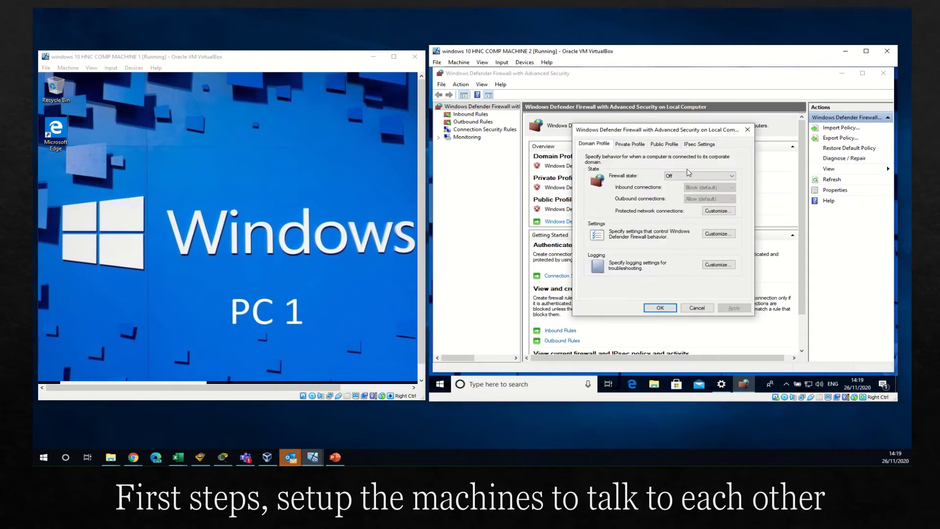
pyautogui.click(631, 146)
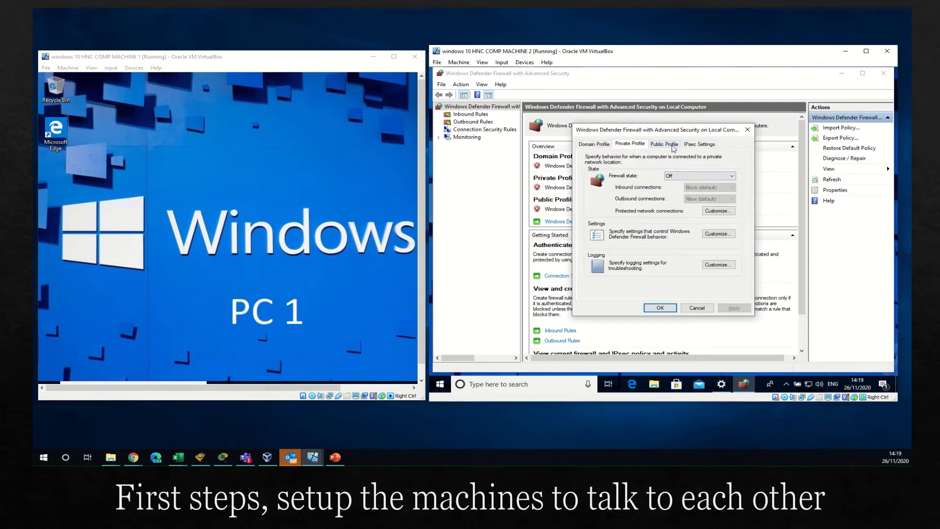
pyautogui.click(673, 147)
pyautogui.click(674, 308)
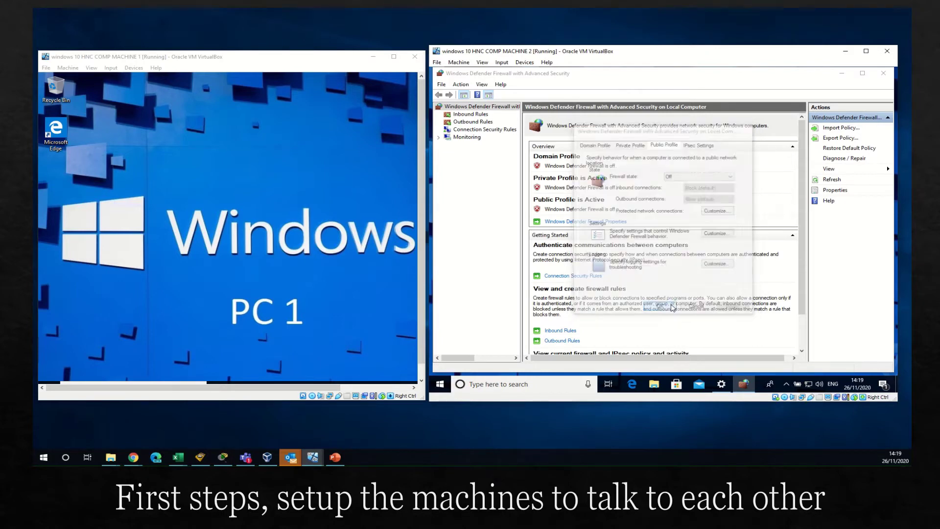
pyautogui.click(879, 74)
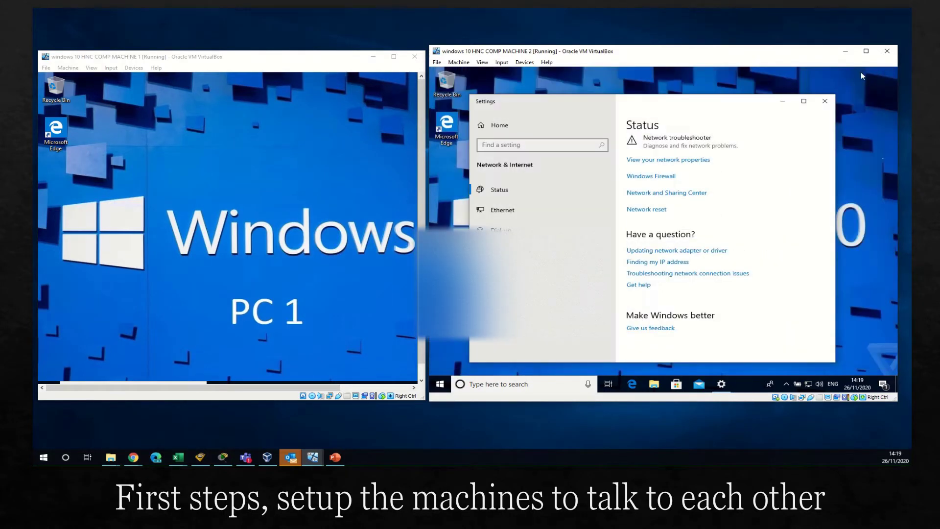
# Step: Choose Devices > Insert Guest Additions CD image in machine 2's window
pyautogui.click(525, 62)
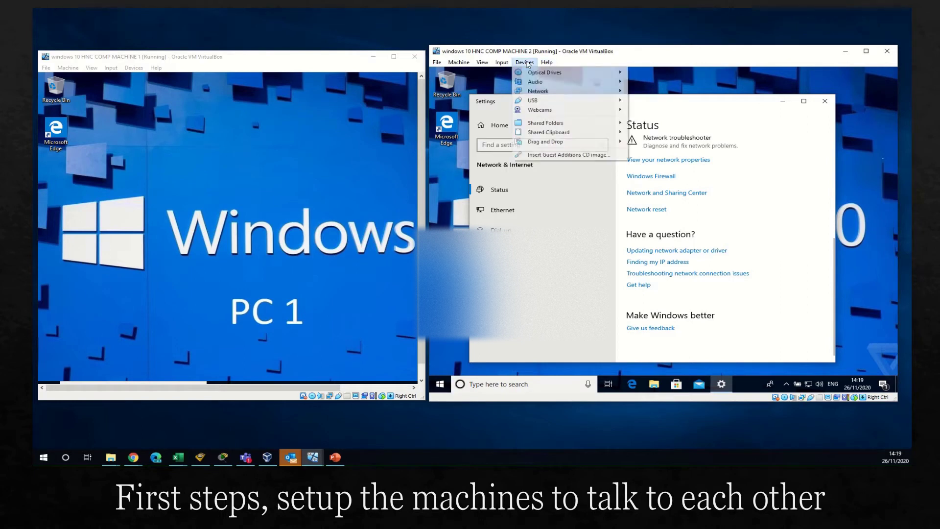
pyautogui.click(537, 155)
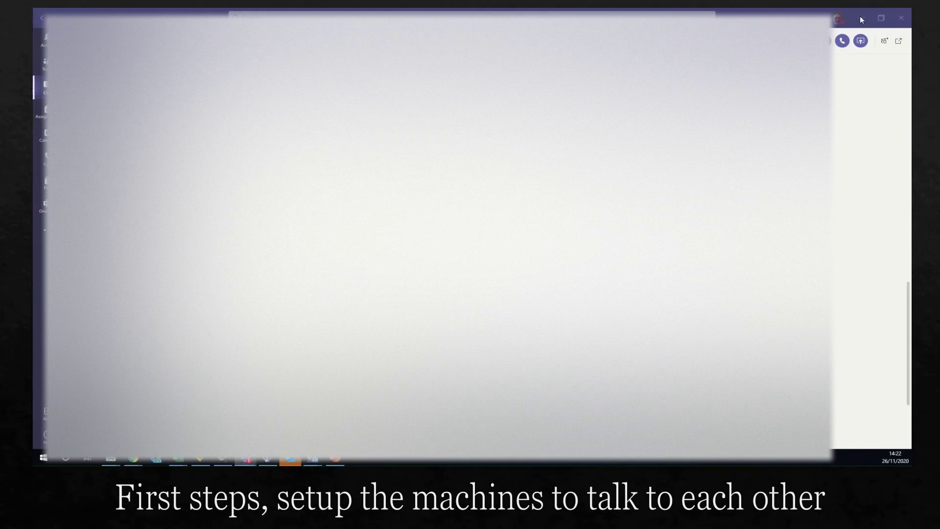
# Step: Open machine 1's System page from This PC, showing Room1PC1 in WORKGROUP
pyautogui.click(860, 18)
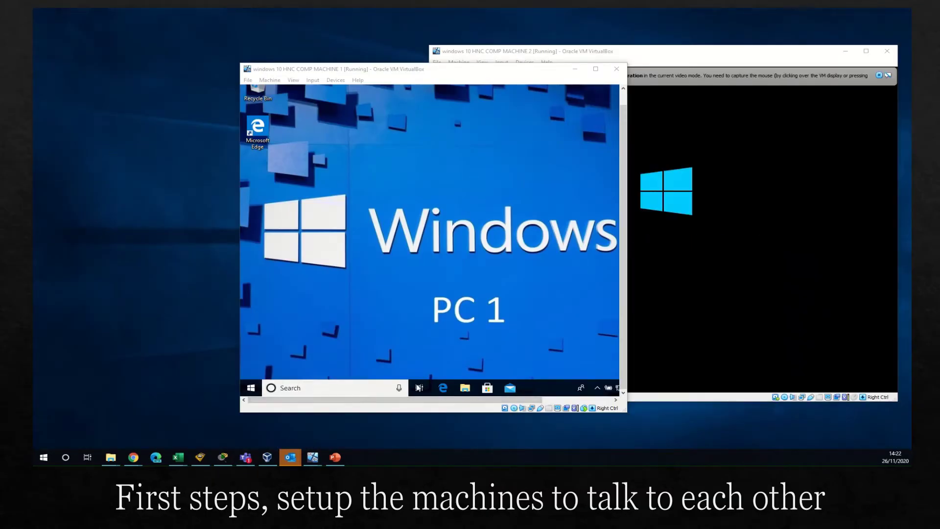
pyautogui.click(465, 391)
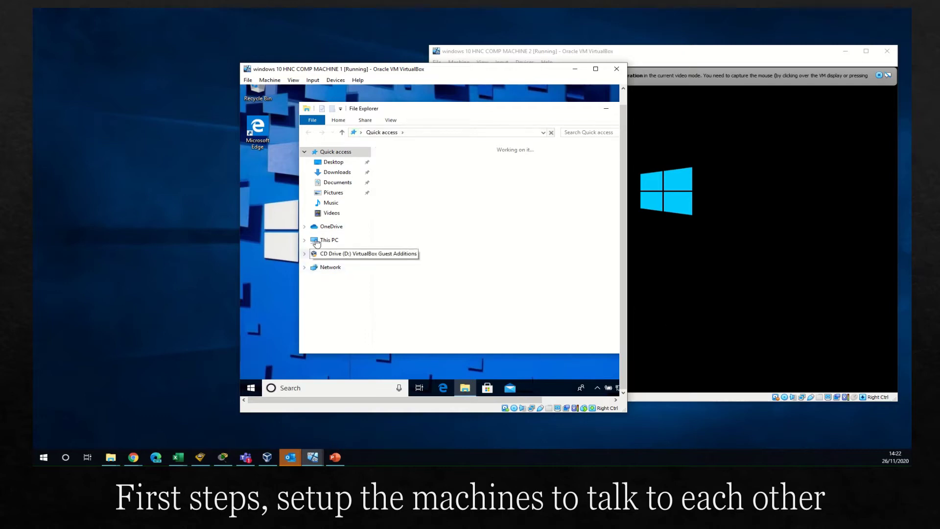
pyautogui.rightClick(315, 242)
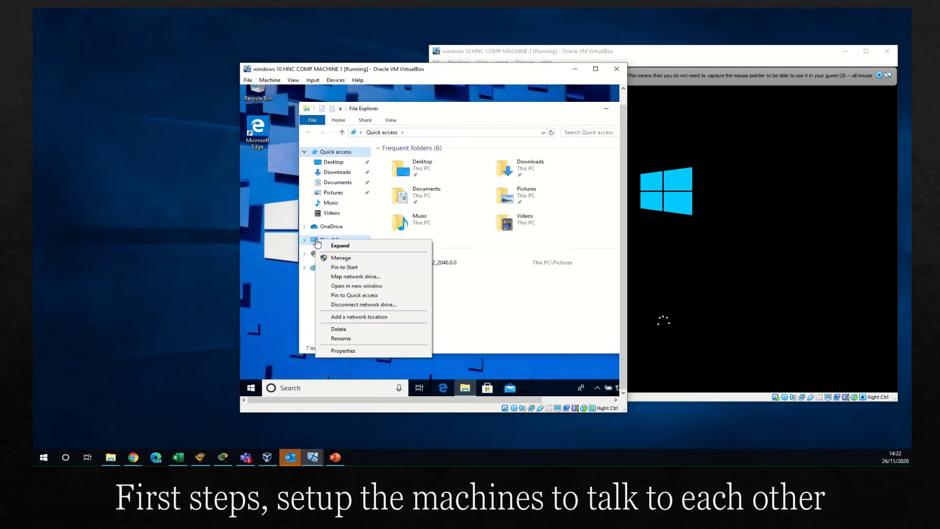
pyautogui.click(352, 351)
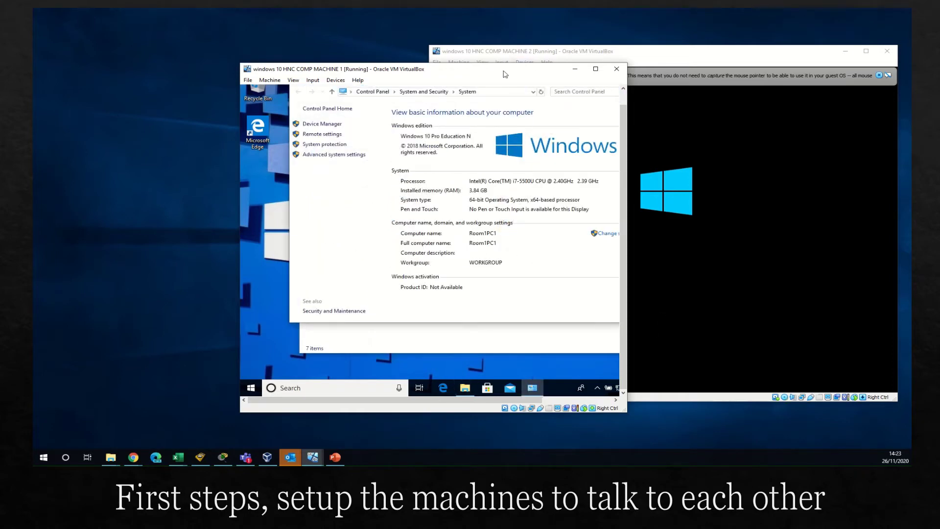
pyautogui.moveTo(505, 73); pyautogui.dragTo(458, 70)
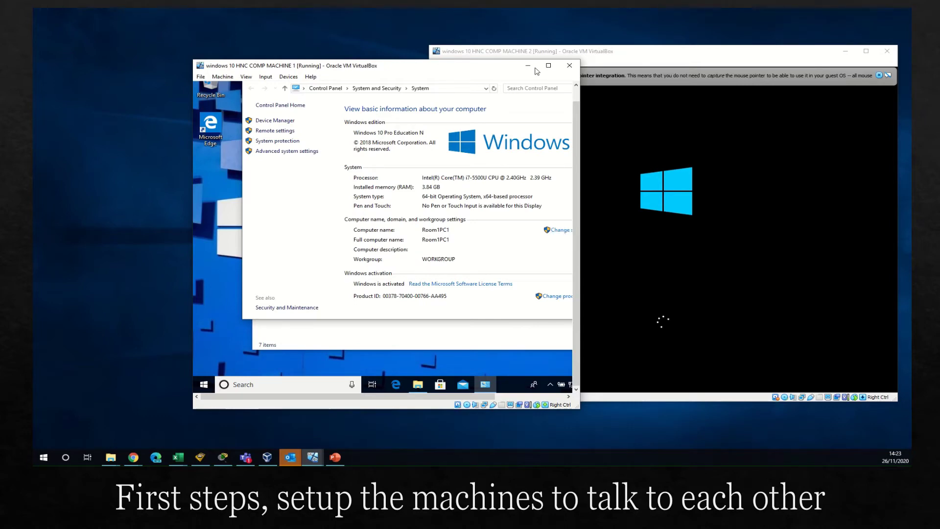
# Step: Change machine 1's workgroup from WORKGROUP to TEST and apply it
pyautogui.click(559, 231)
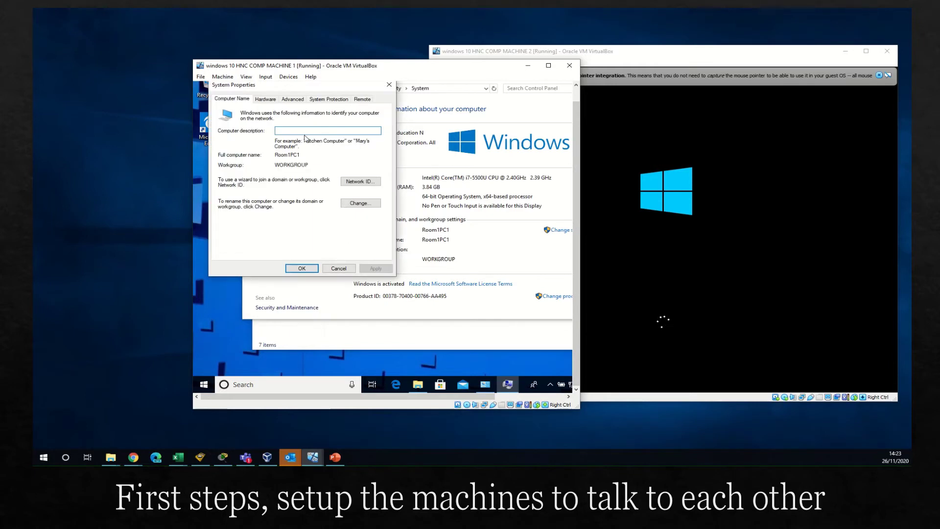
pyautogui.click(353, 203)
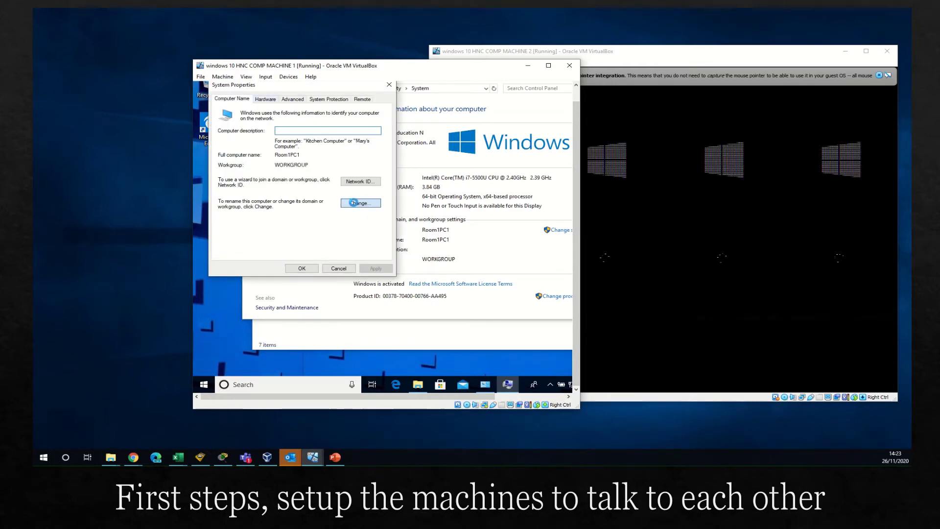
pyautogui.doubleClick(274, 229)
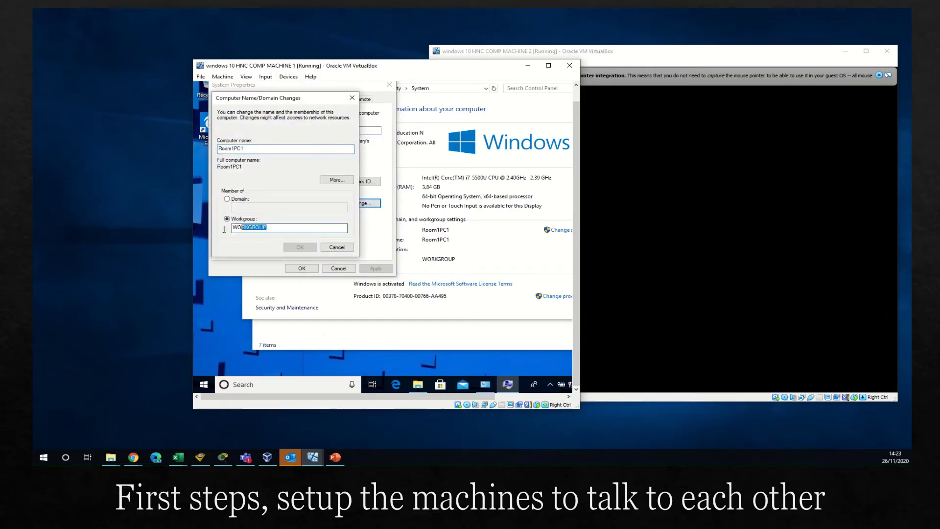
pyautogui.write('TEST')
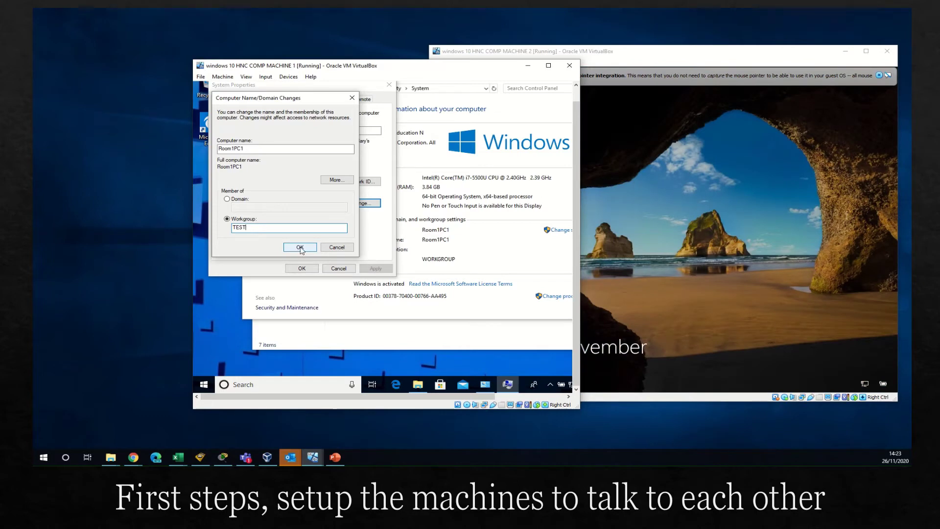
pyautogui.click(301, 249)
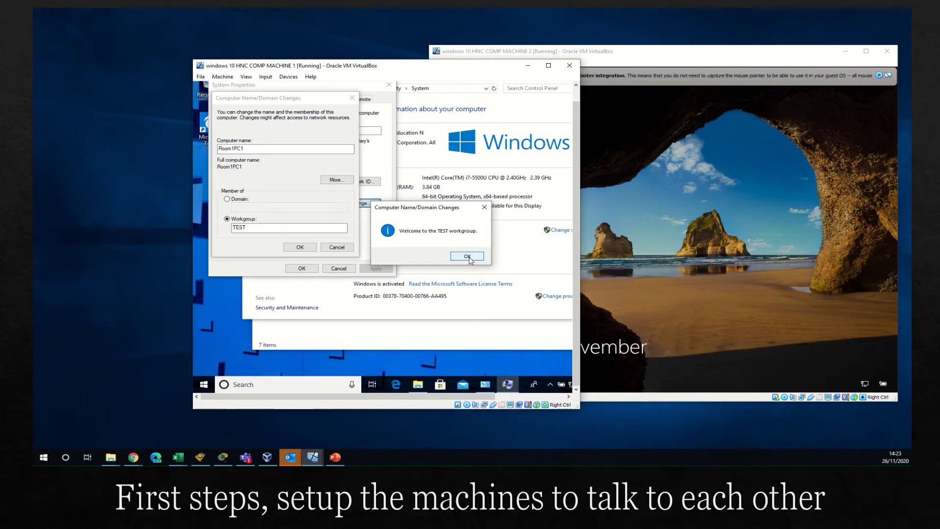
pyautogui.click(699, 53)
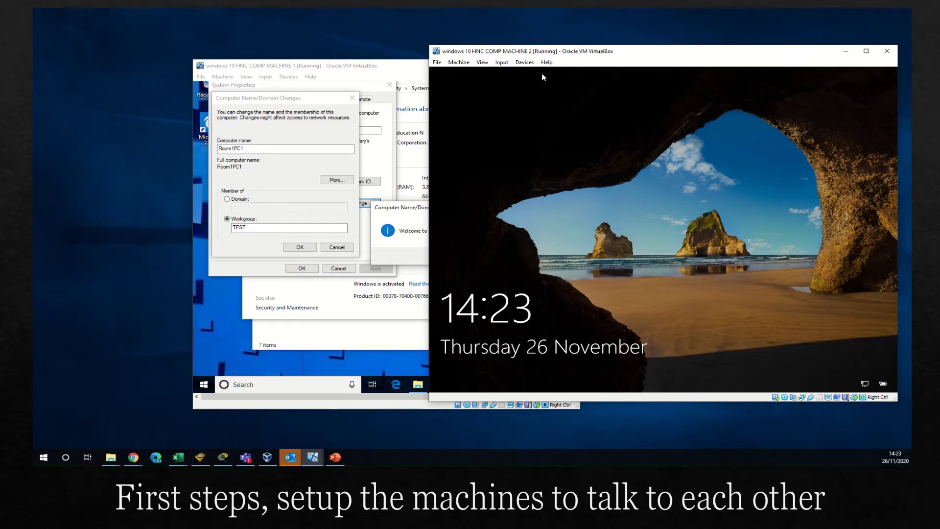
# Step: Send Ctrl+Alt+Del to machine 2, sign in, and open File Explorer on its desktop
pyautogui.click(502, 62)
pyautogui.moveTo(512, 74)
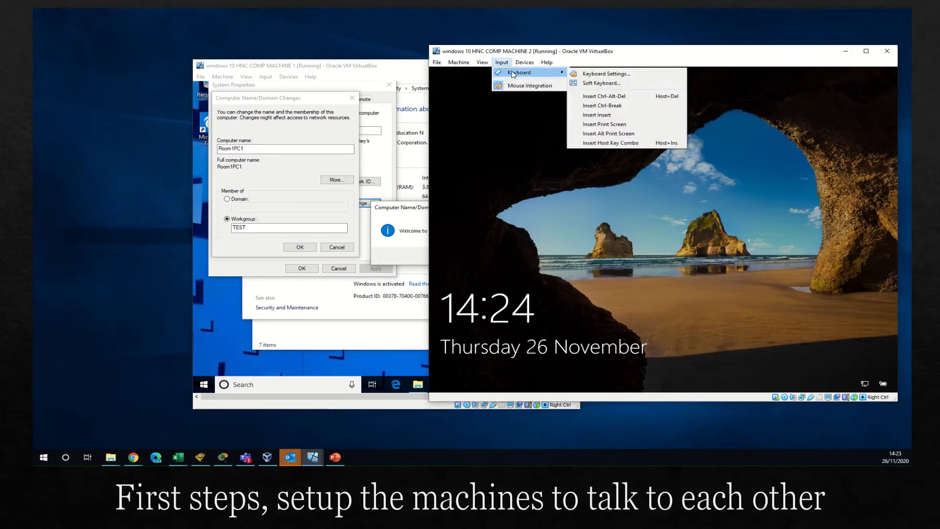
pyautogui.click(482, 62)
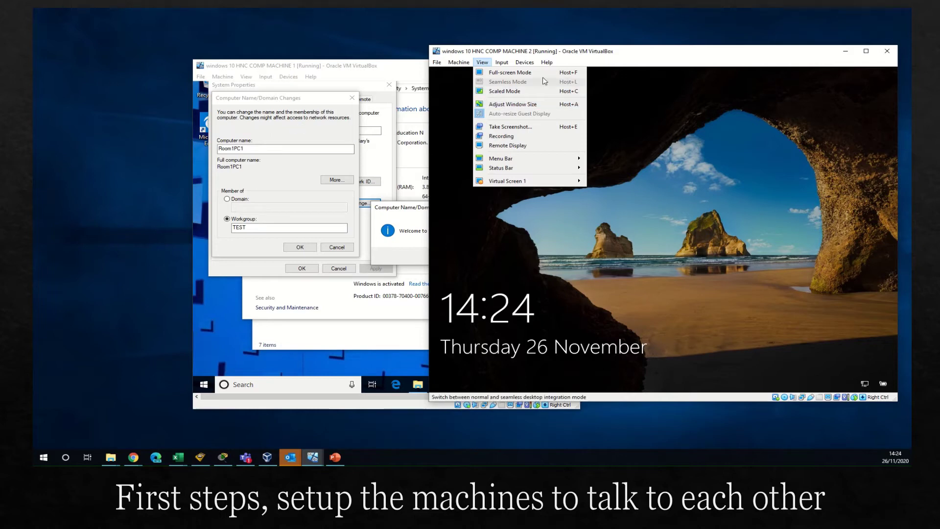
pyautogui.moveTo(505, 65)
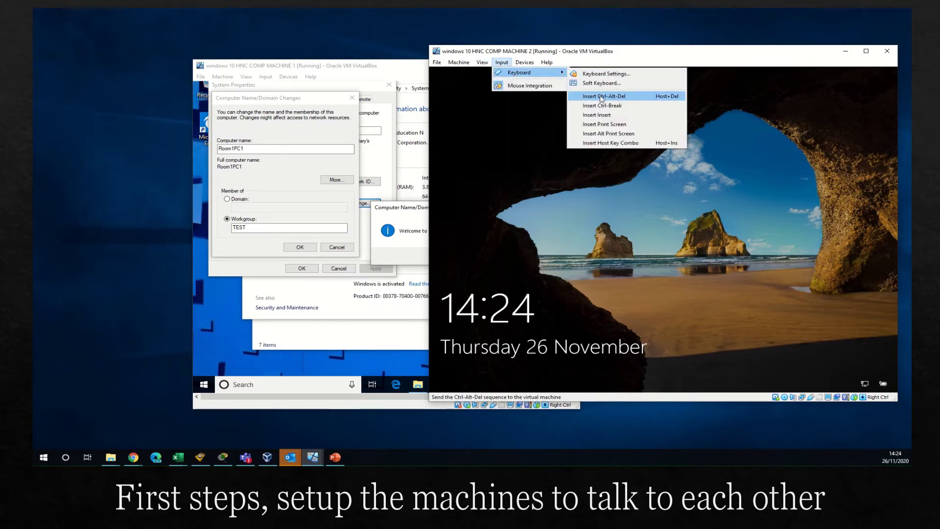
pyautogui.click(582, 95)
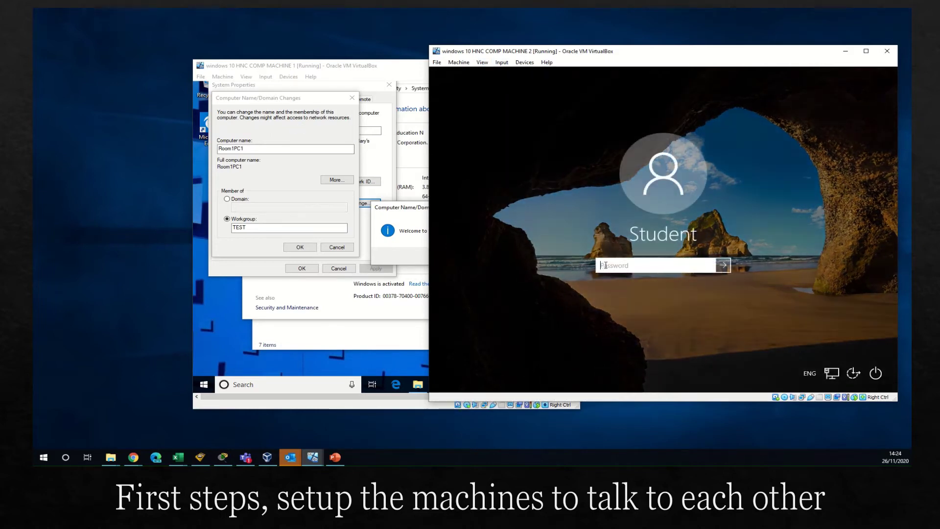
pyautogui.click(606, 265)
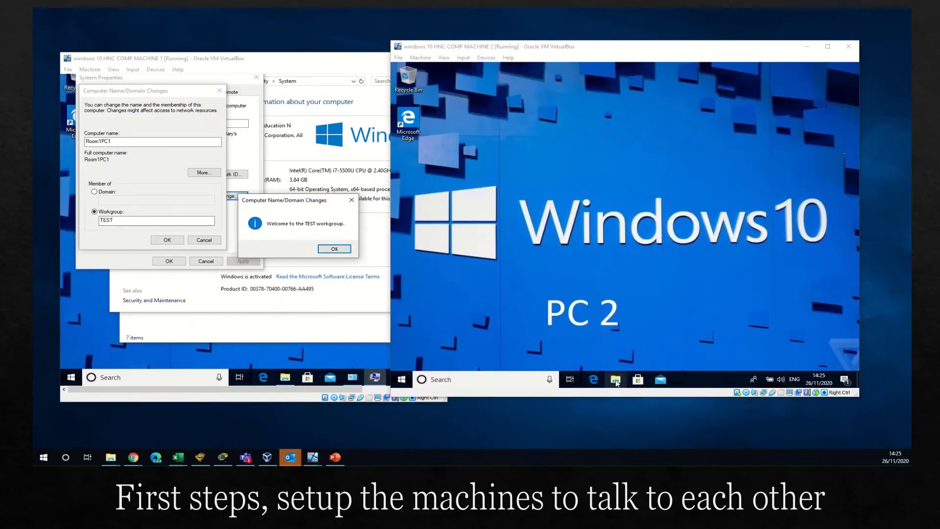
pyautogui.click(616, 383)
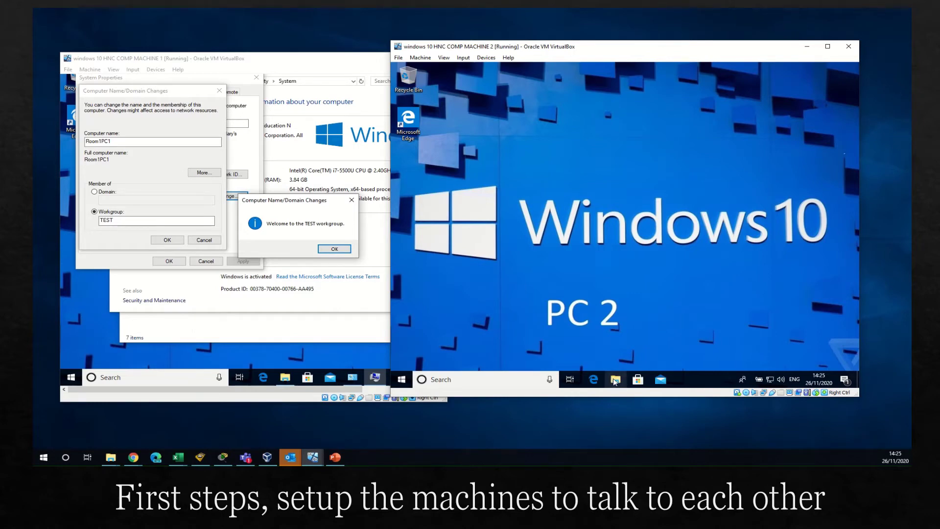
pyautogui.click(616, 382)
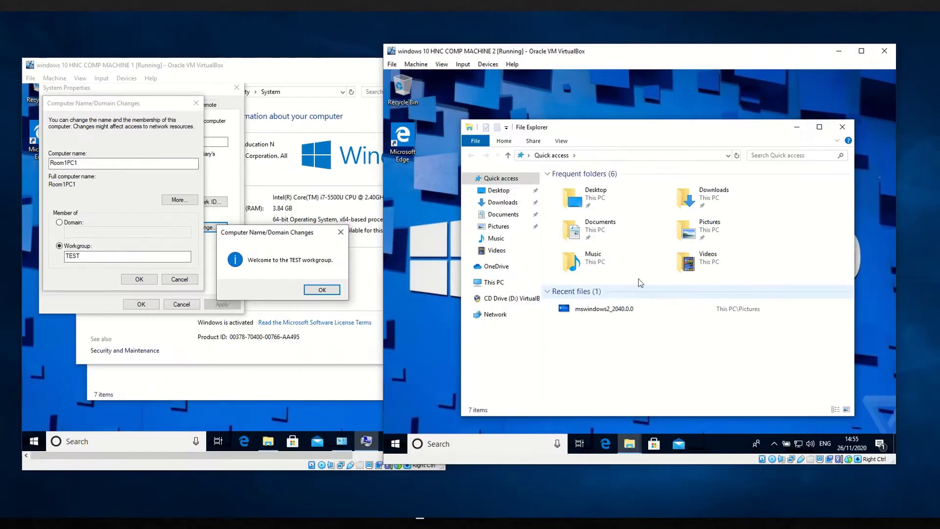
# Step: Open the computer name and workgroup editor from This PC's properties on machine 2
pyautogui.rightClick(495, 287)
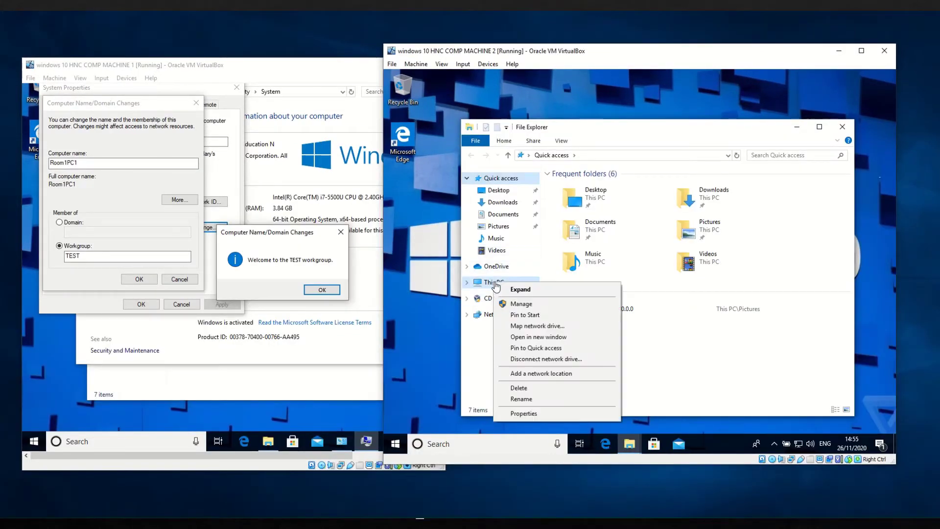
pyautogui.click(549, 415)
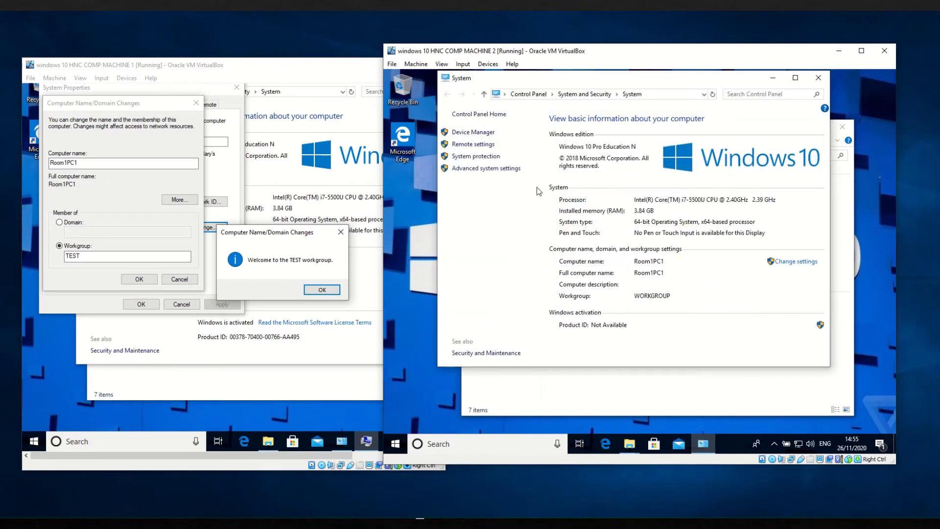
pyautogui.click(786, 263)
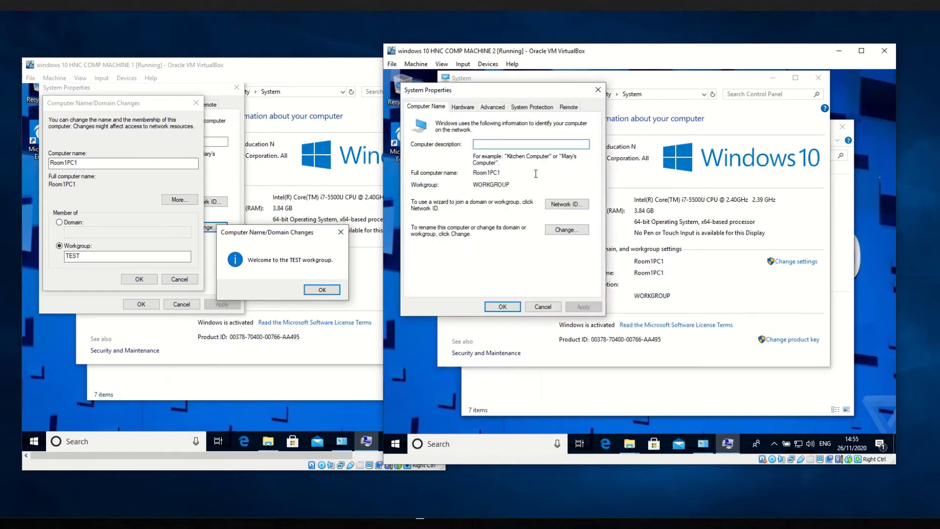
pyautogui.click(567, 229)
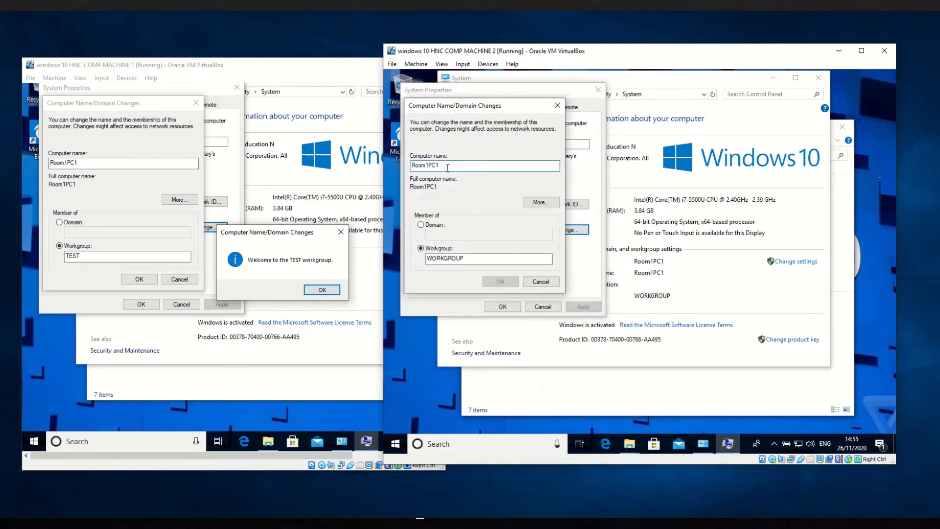
# Step: Set machine 2's computer name to Room1PC2 and workgroup to TEST, and confirm
pyautogui.press('BackSpace')
pyautogui.write('2')
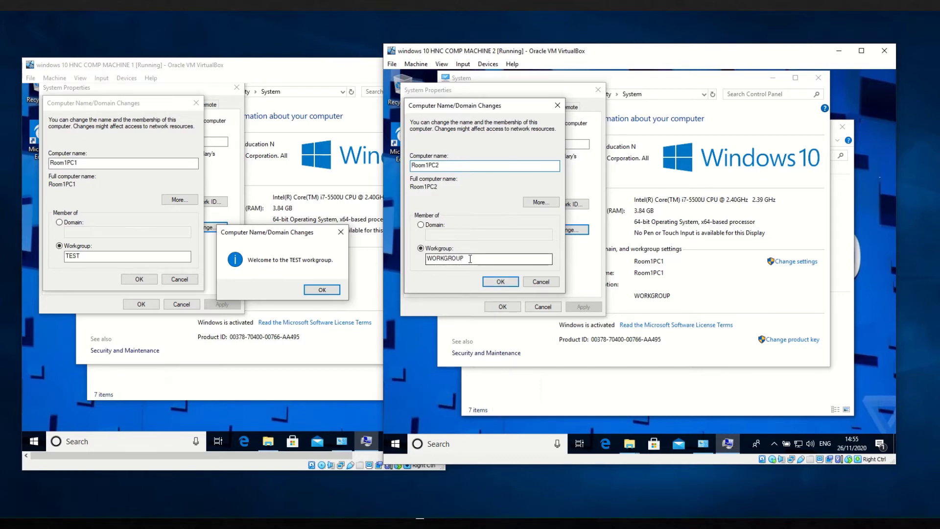
pyautogui.moveTo(470, 259); pyautogui.dragTo(402, 258)
pyautogui.write('TEST')
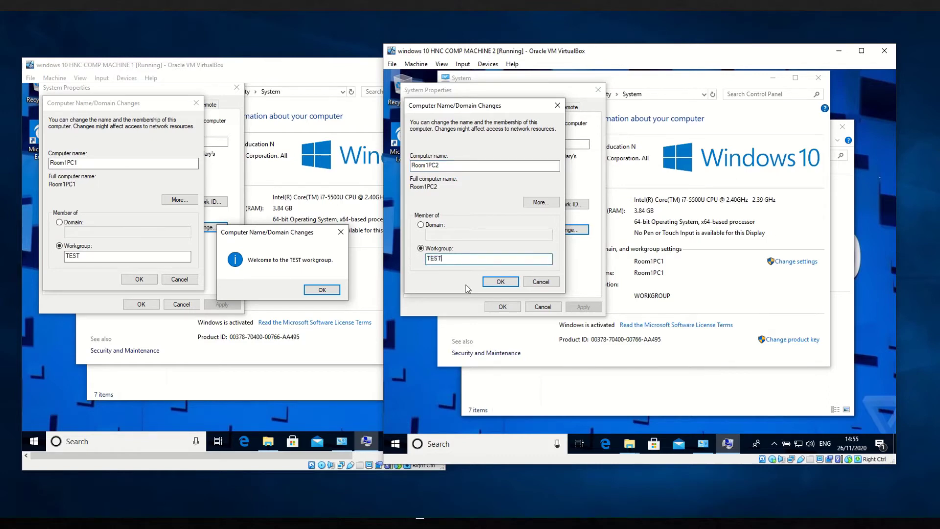
pyautogui.click(500, 282)
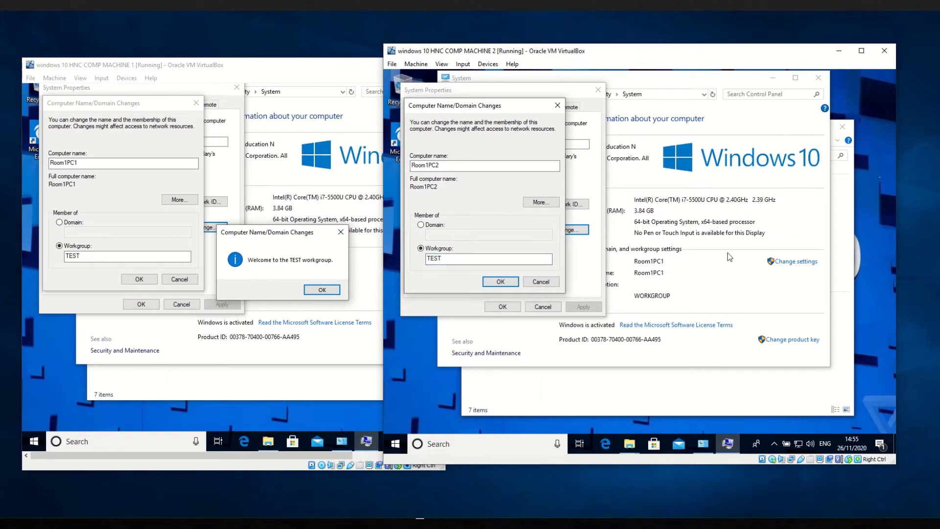
pyautogui.click(488, 64)
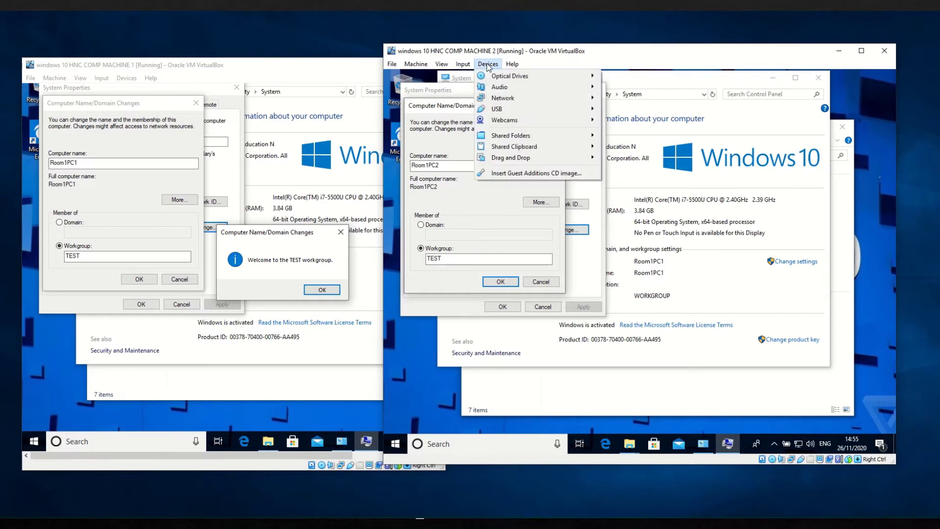
pyautogui.moveTo(512, 64)
pyautogui.click(684, 52)
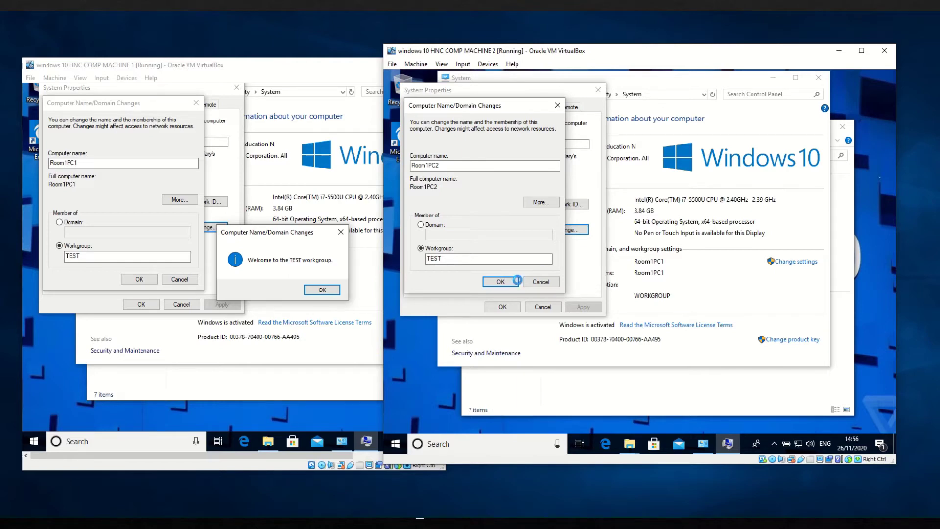
pyautogui.click(513, 279)
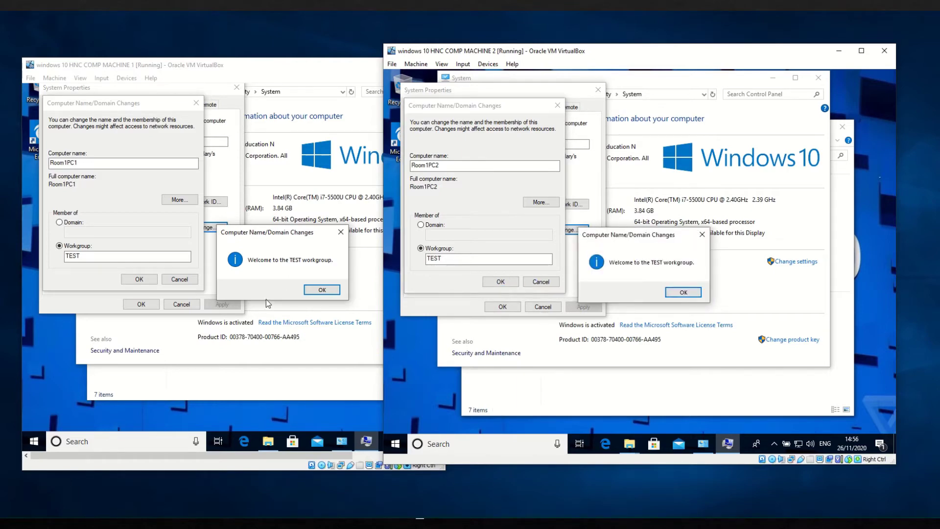
# Step: Acknowledge the TEST welcome and restart-required messages on both machines
pyautogui.click(669, 292)
pyautogui.click(322, 289)
pyautogui.click(322, 290)
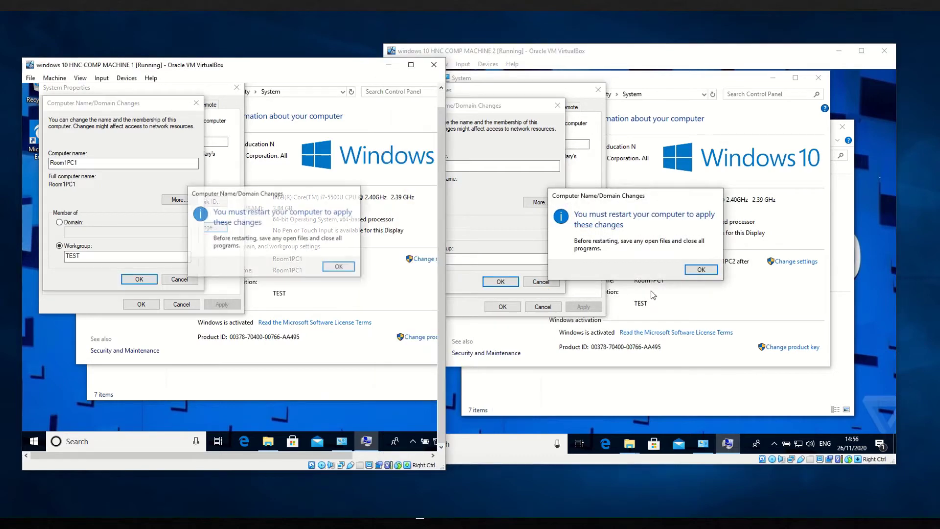
pyautogui.click(340, 267)
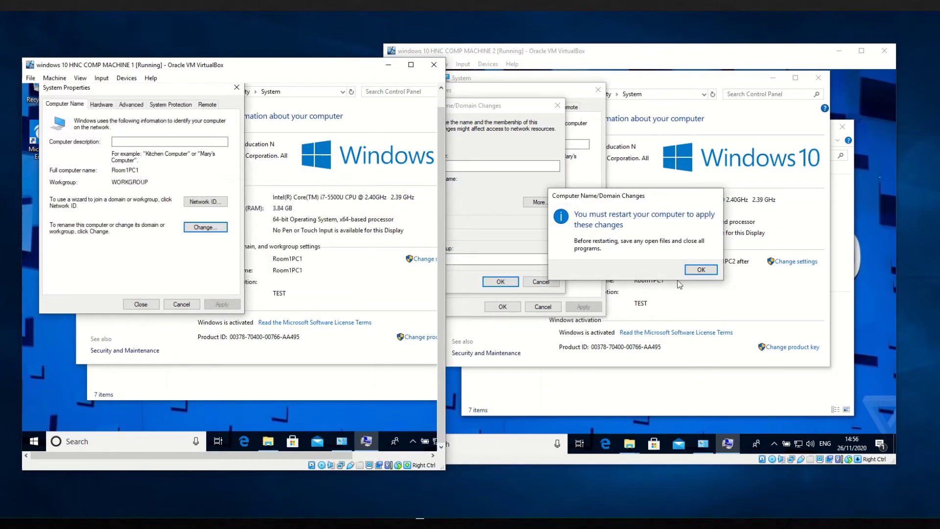
pyautogui.click(700, 269)
pyautogui.click(701, 269)
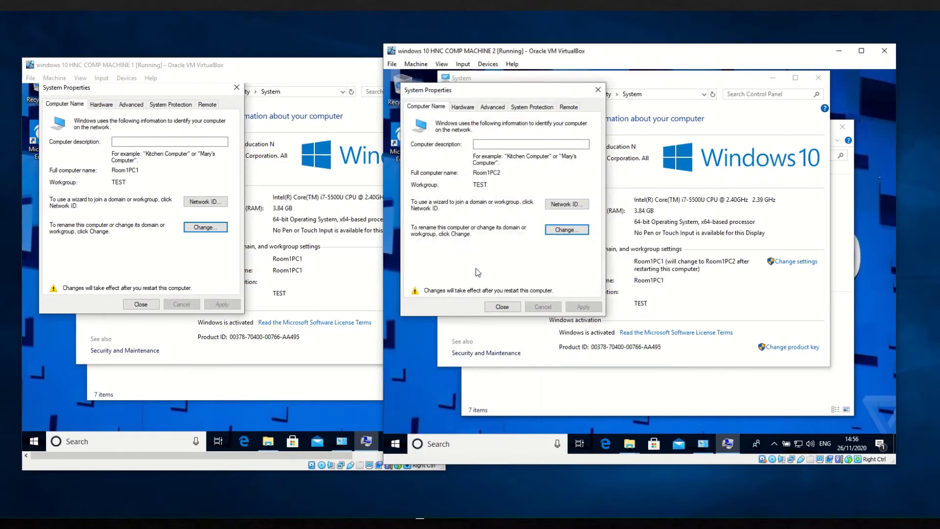
# Step: Close System Properties and restart both machines now to apply the changes
pyautogui.click(503, 306)
pyautogui.click(703, 208)
pyautogui.click(823, 79)
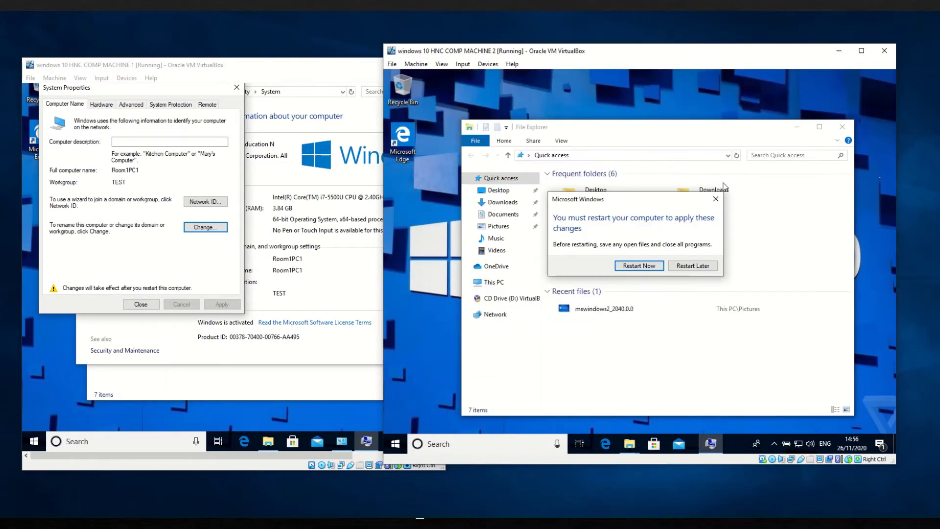
pyautogui.click(642, 267)
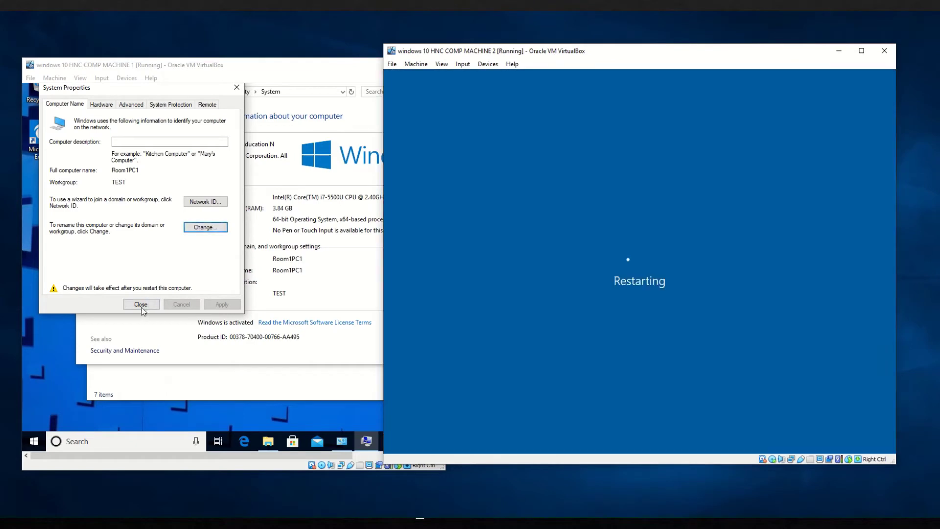
pyautogui.click(149, 303)
pyautogui.click(277, 262)
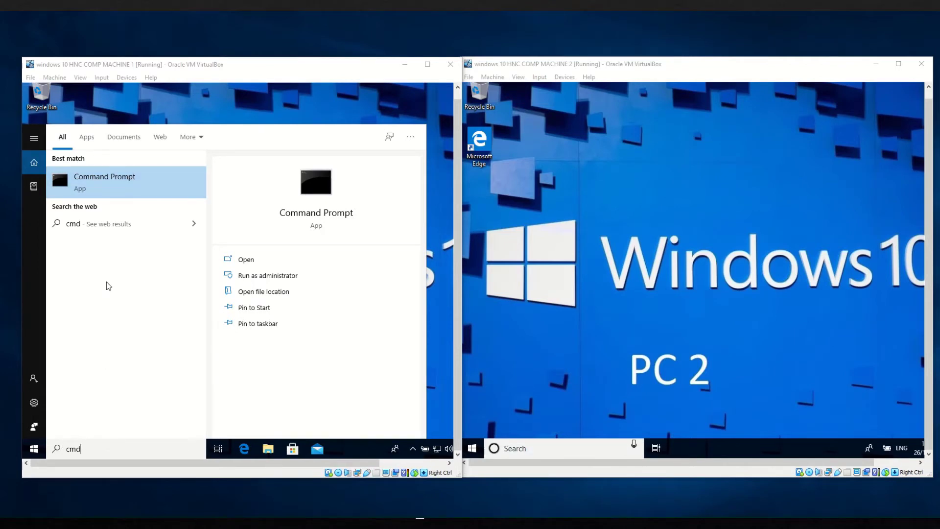
# Step: Launch Command Prompt on PC 1 and start a search on PC 2
pyautogui.click(117, 196)
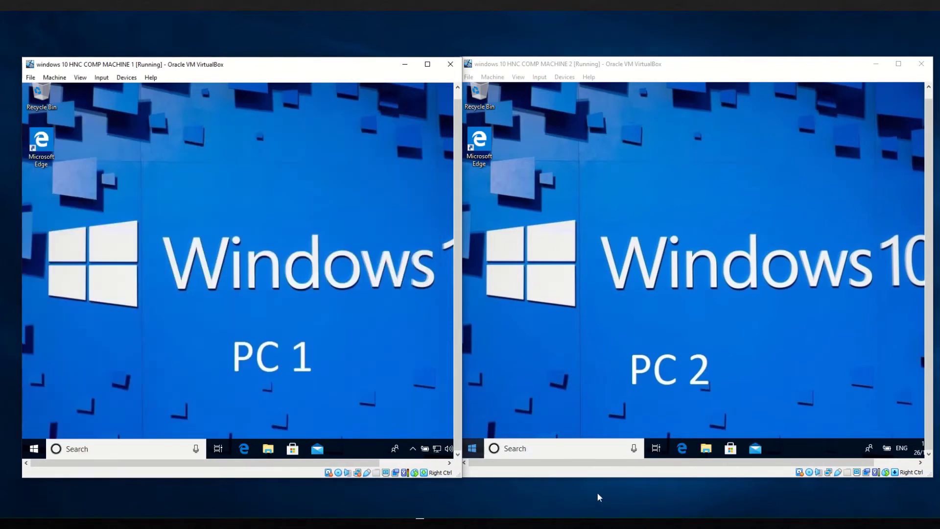
pyautogui.click(529, 446)
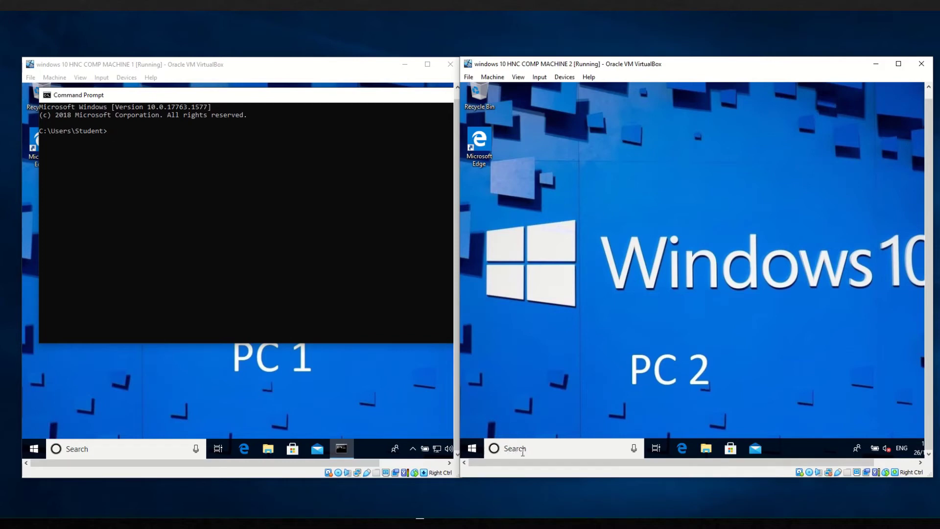
pyautogui.click(518, 449)
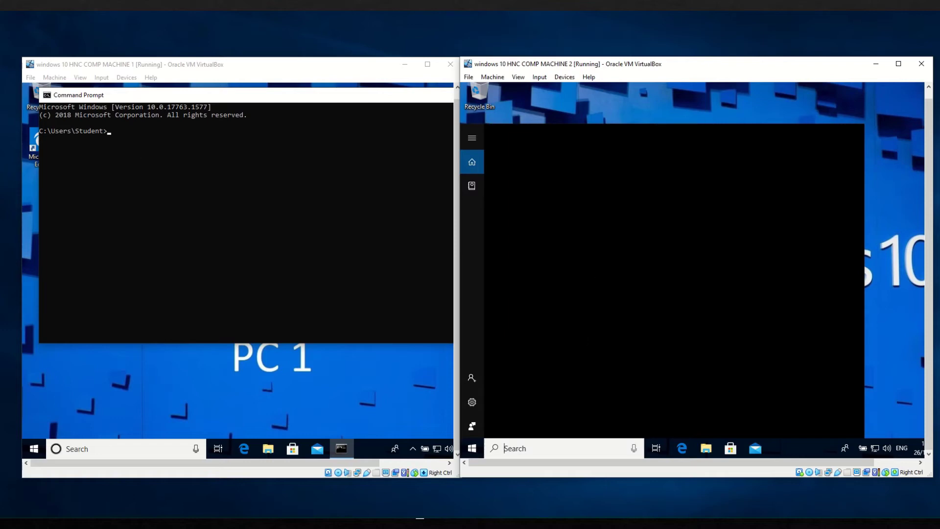
pyautogui.write('d')
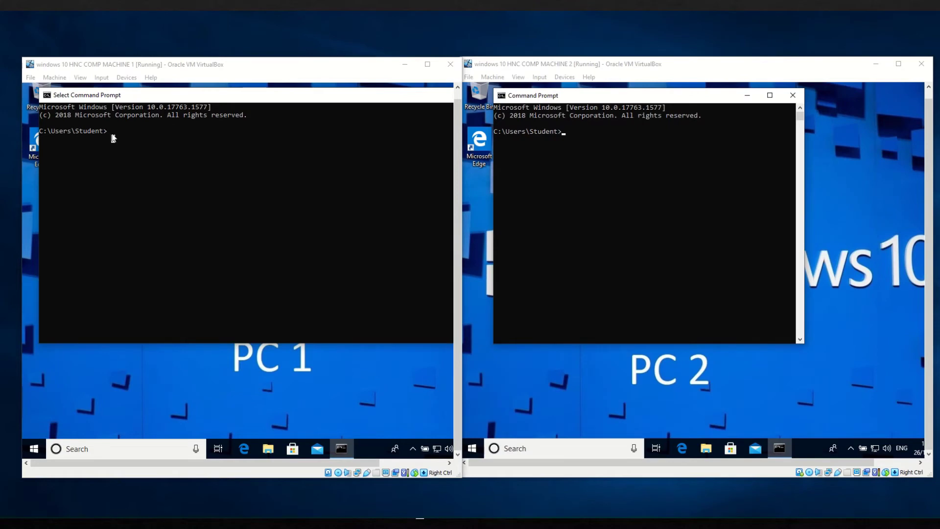
pyautogui.click(112, 137)
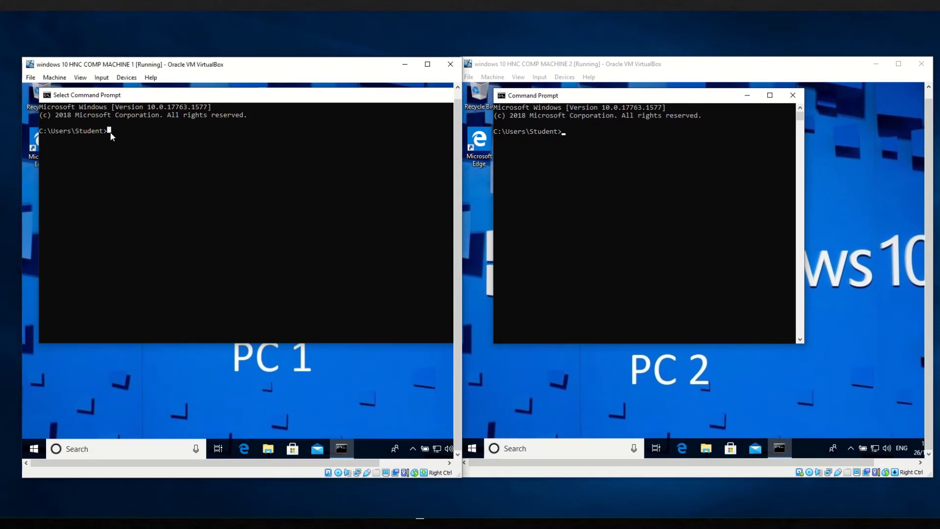
# Step: Ping 192.168.1.2 from PC 1's Command Prompt, getting four replies
pyautogui.write('ping 192.168.1.2')
pyautogui.press('Return')
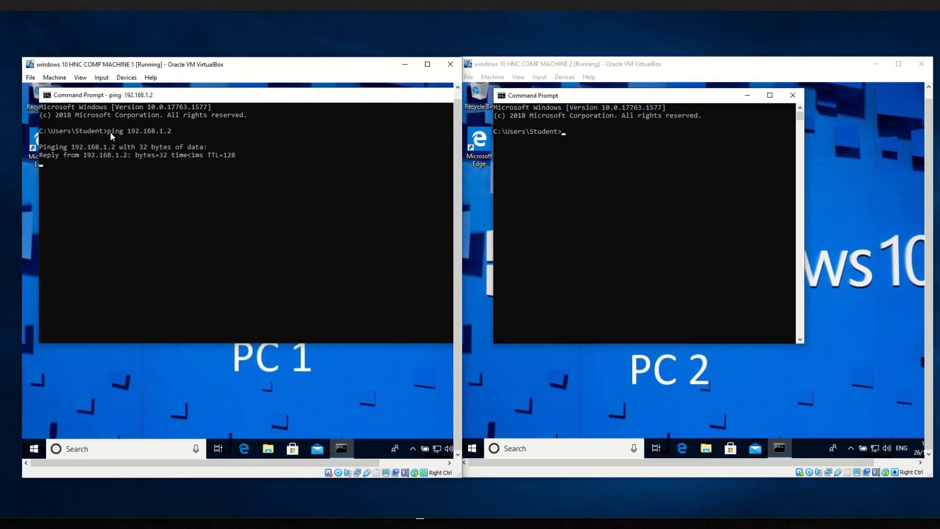
# Step: Close machine 2's Command Prompt window
pyautogui.rightClick(565, 133)
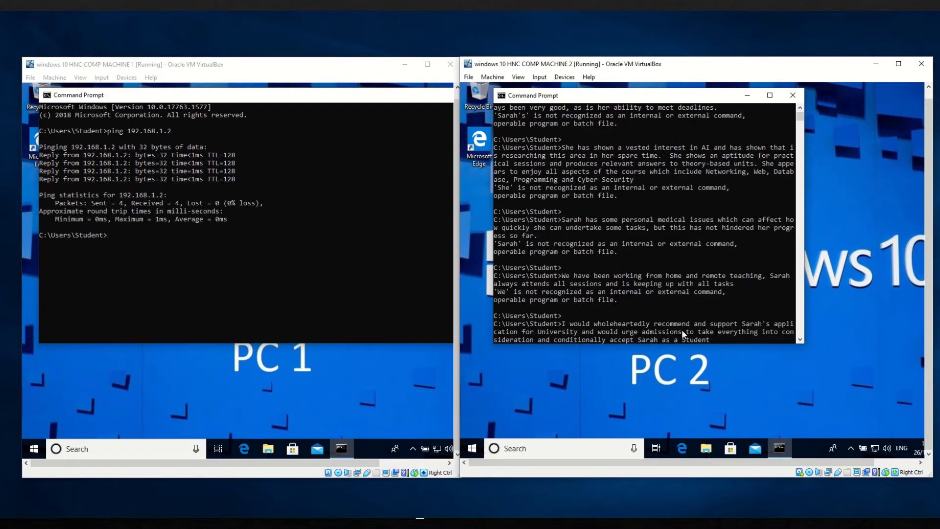
pyautogui.moveTo(709, 340); pyautogui.dragTo(711, 332)
pyautogui.click(793, 96)
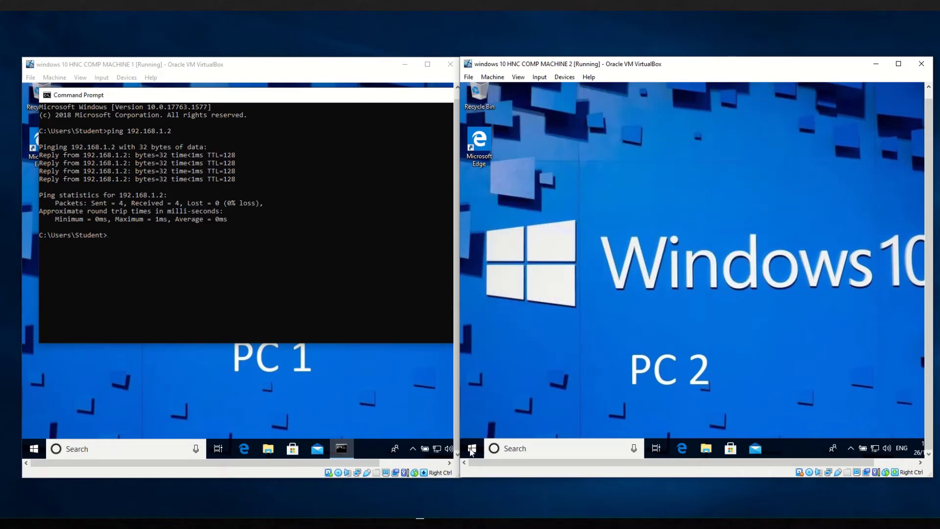
# Step: Open Command Prompt on PC 2 via cmd search and ping 192.168.1.1
pyautogui.rightClick(516, 449)
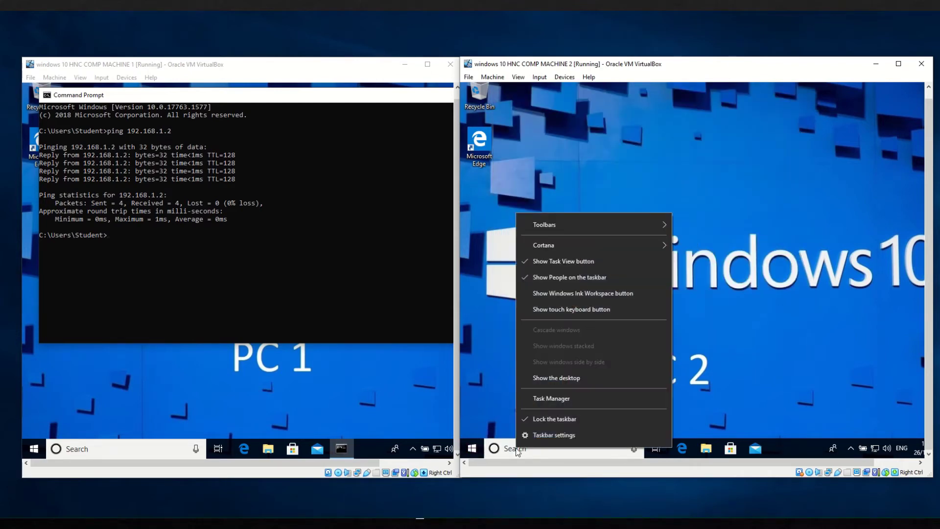
pyautogui.click(510, 450)
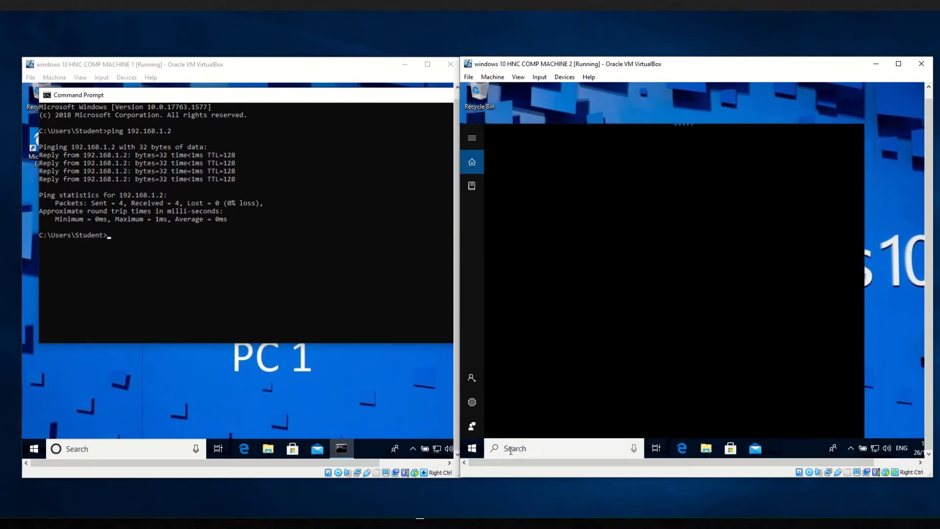
pyautogui.write('cmd')
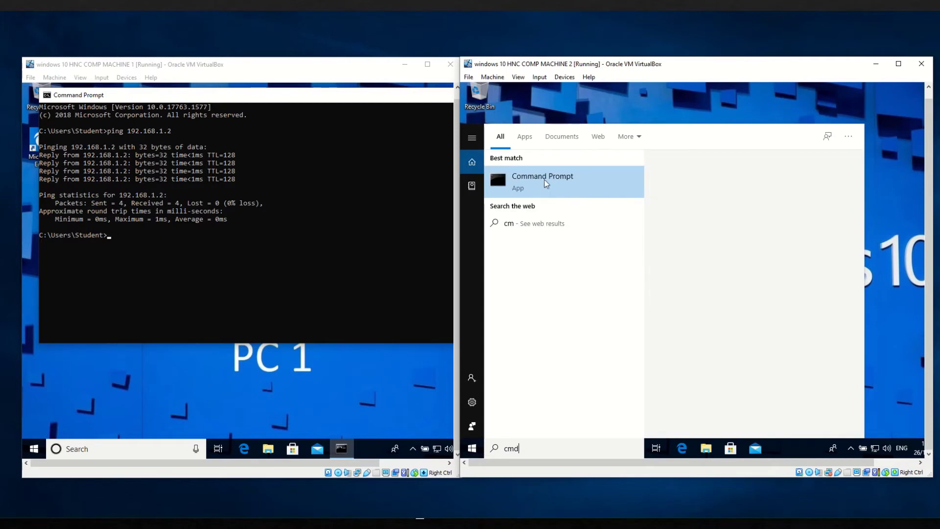
pyautogui.click(550, 180)
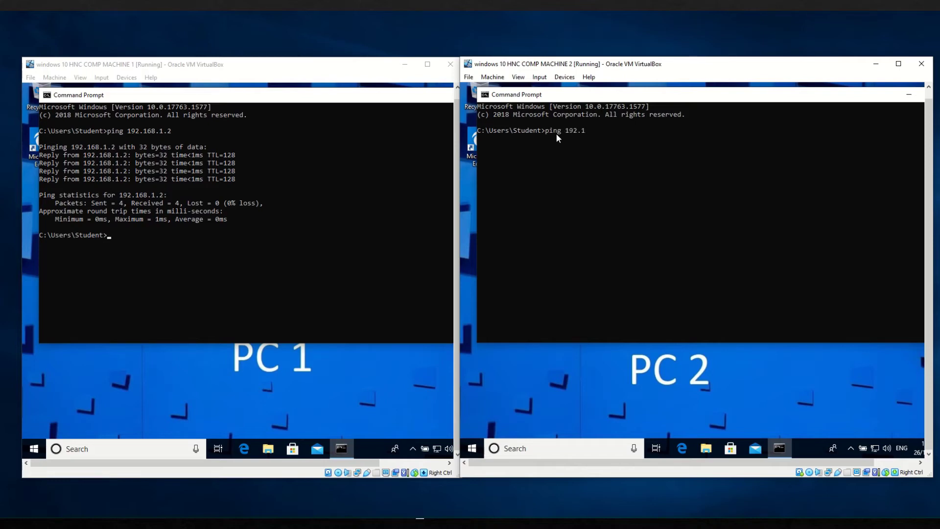
pyautogui.write('68.1.1')
pyautogui.press('Return')
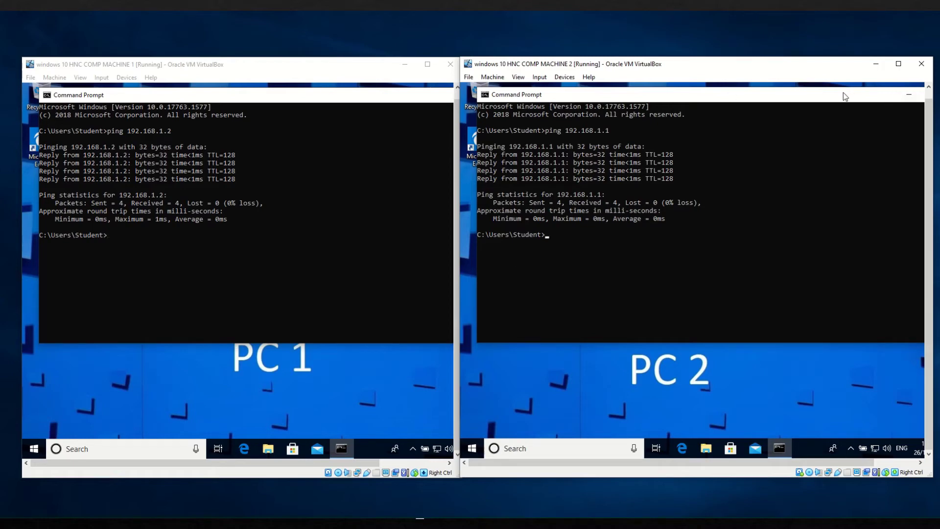
# Step: Close the Command Prompt windows on both PC 1 and PC 2
pyautogui.moveTo(382, 101); pyautogui.dragTo(306, 102)
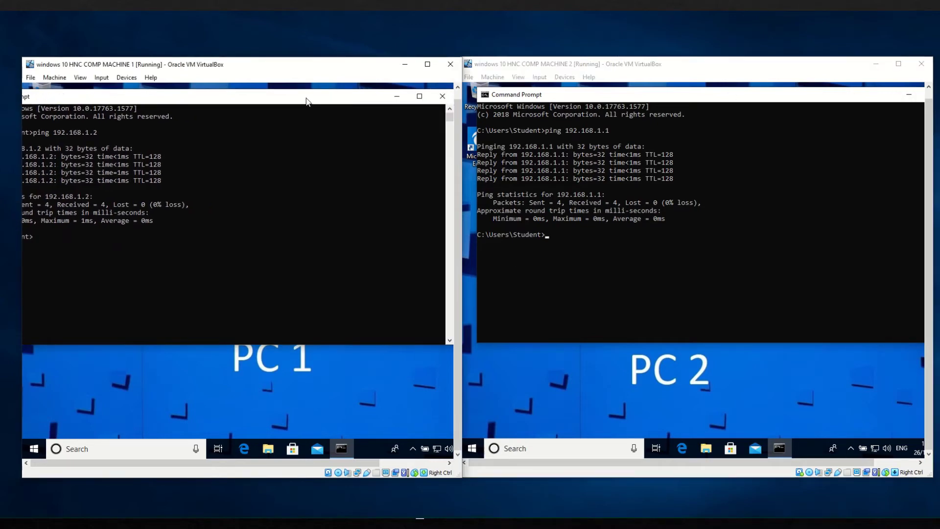
pyautogui.click(443, 97)
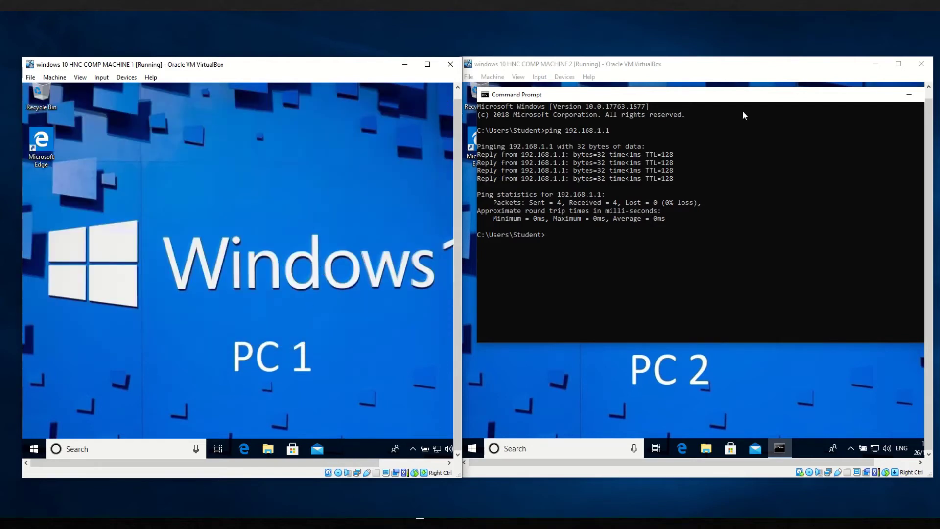
pyautogui.moveTo(772, 100); pyautogui.dragTo(649, 100)
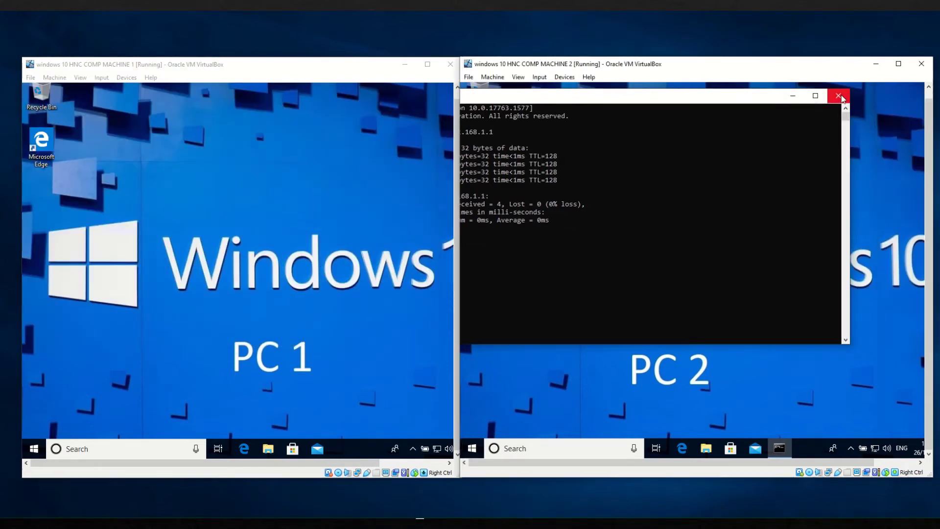
pyautogui.click(837, 94)
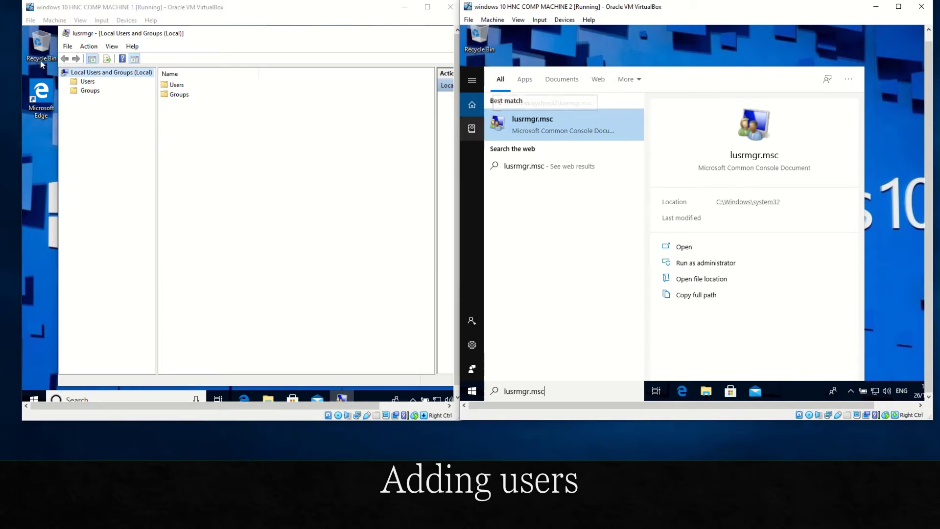
# Step: Open the lusrmgr.msc console on PC 2 from the search results
pyautogui.click(539, 125)
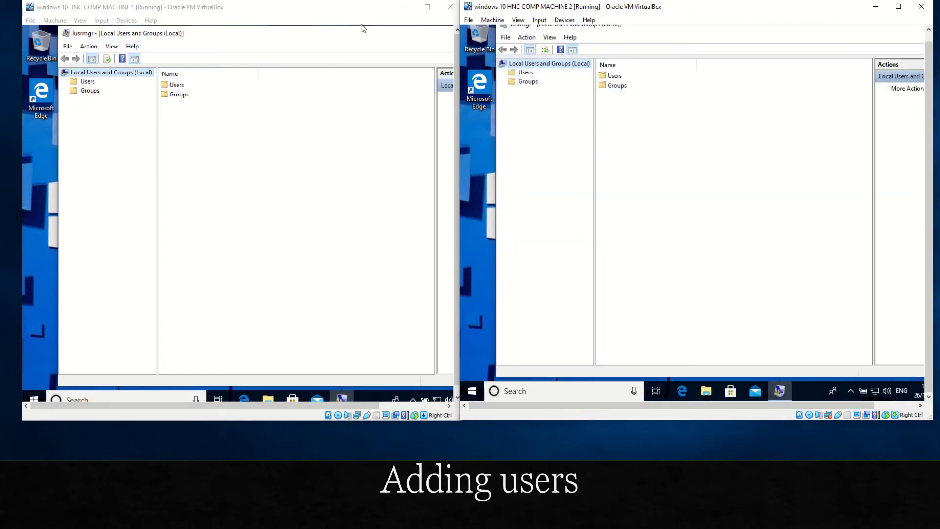
# Step: Create local user Bill on PC 1 with a non-expiring password and no forced change
pyautogui.click(73, 82)
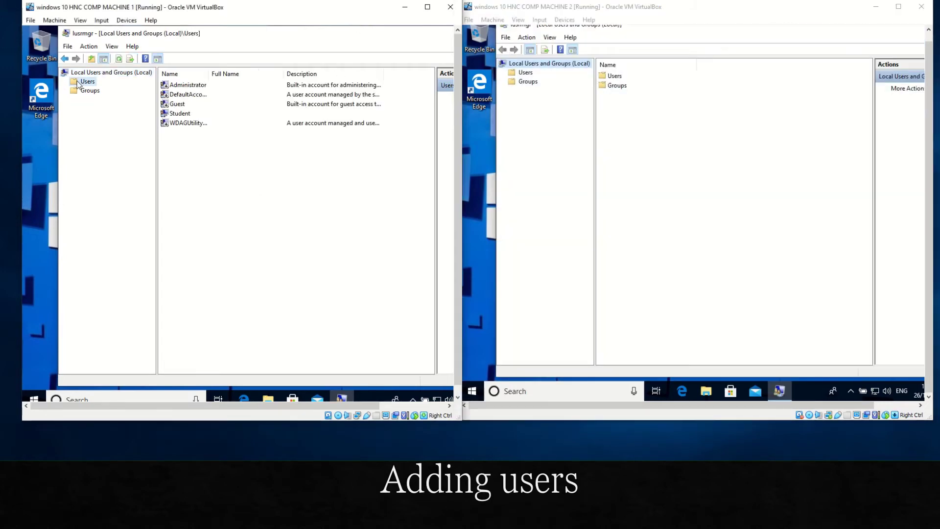
pyautogui.rightClick(80, 82)
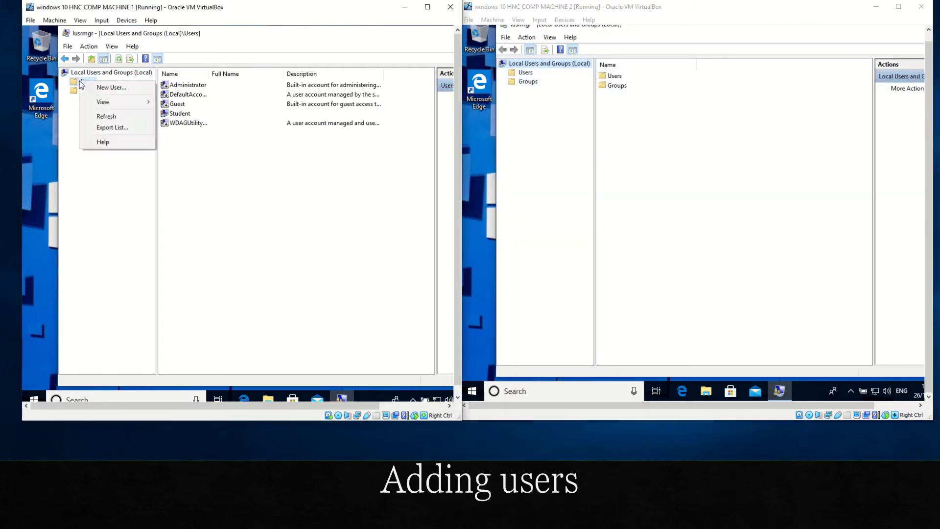
pyautogui.click(126, 84)
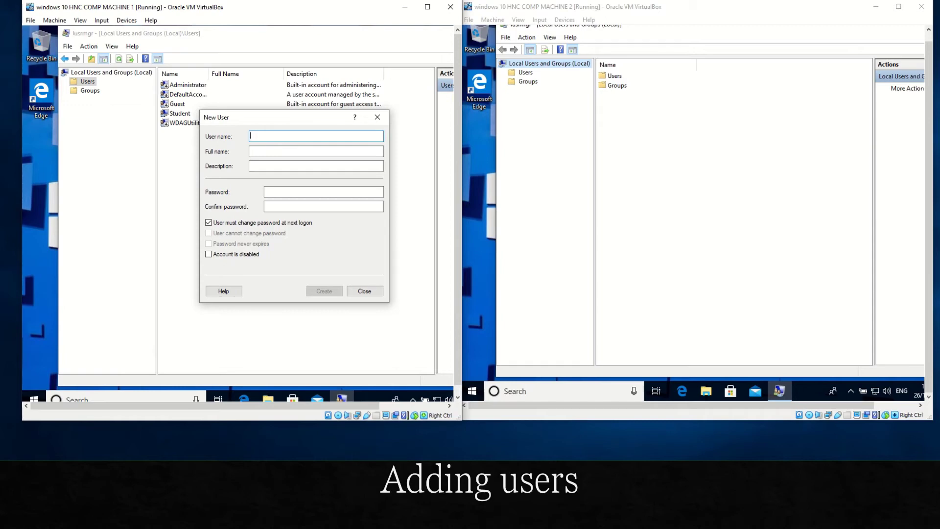
pyautogui.write('Bill')
pyautogui.click(274, 192)
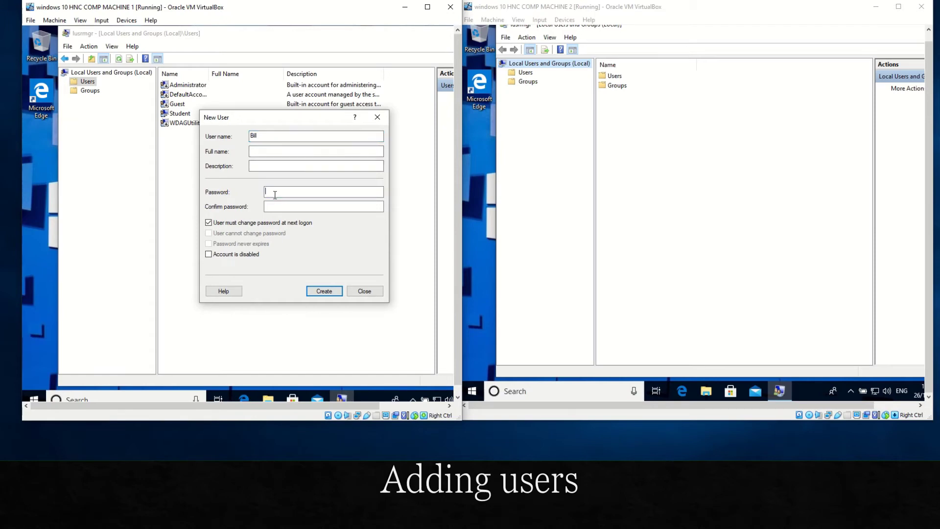
pyautogui.write('Password')
pyautogui.click(281, 206)
pyautogui.write('password')
pyautogui.click(209, 224)
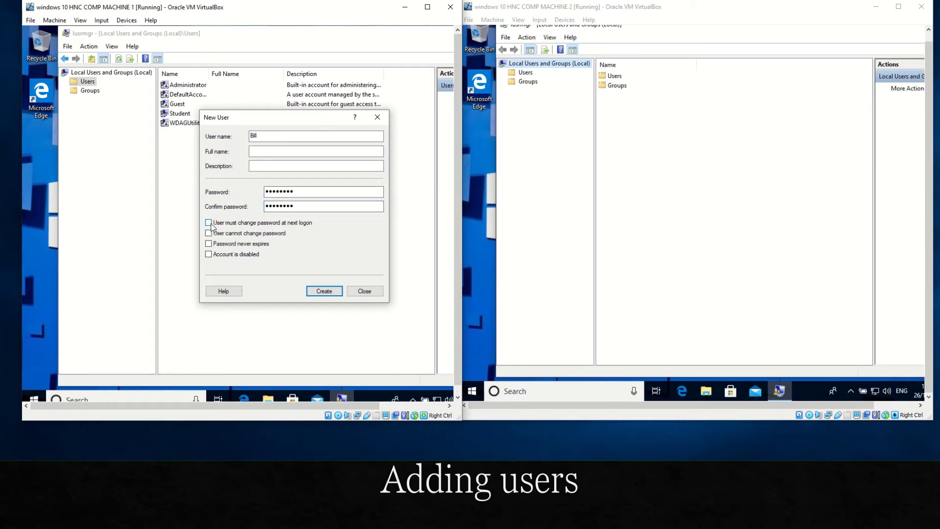
pyautogui.click(221, 245)
pyautogui.click(325, 292)
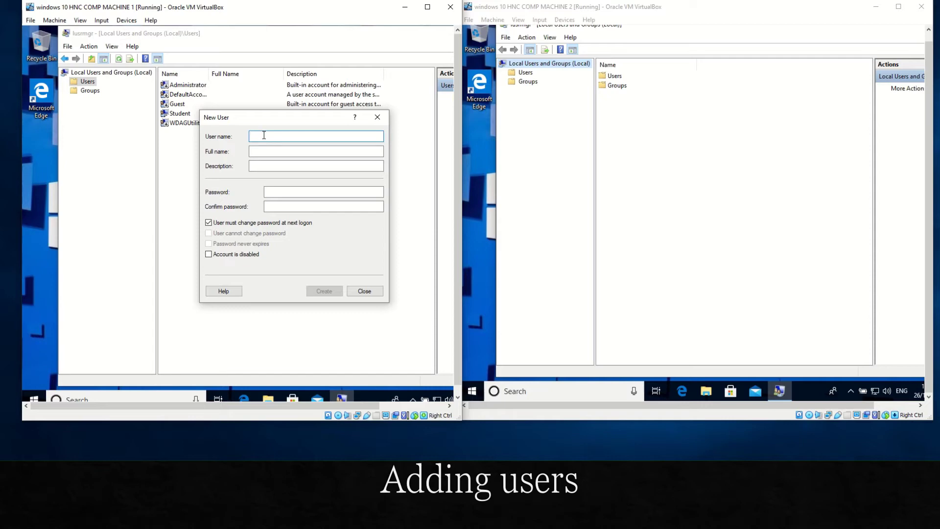
# Step: Create local user Ben with a non-expiring password, then verify both accounts
pyautogui.write('Ben')
pyautogui.click(276, 192)
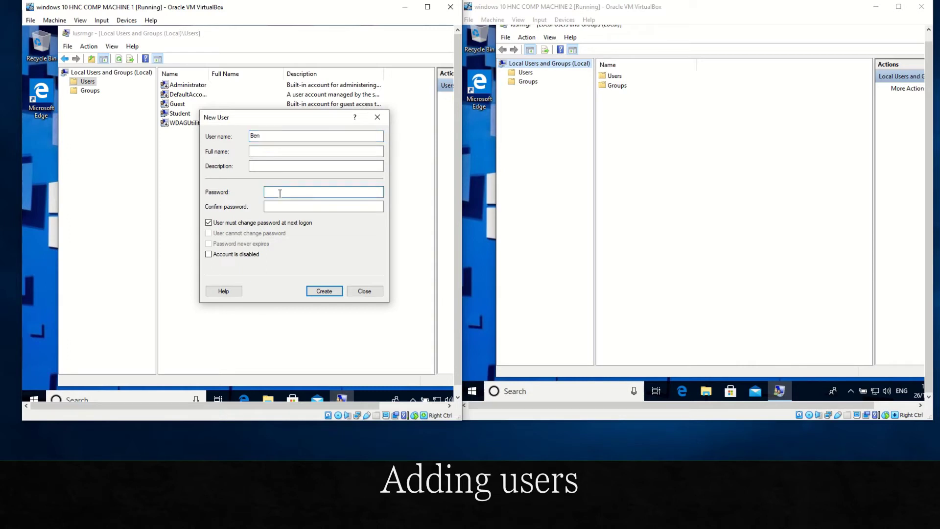
pyautogui.write('Pa$$word')
pyautogui.click(289, 207)
pyautogui.write('Pa')
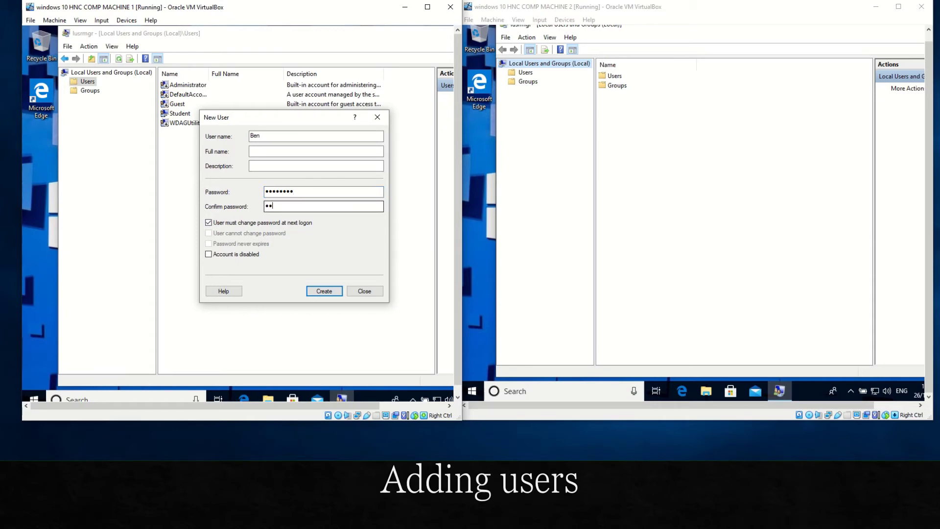
pyautogui.write('$$word')
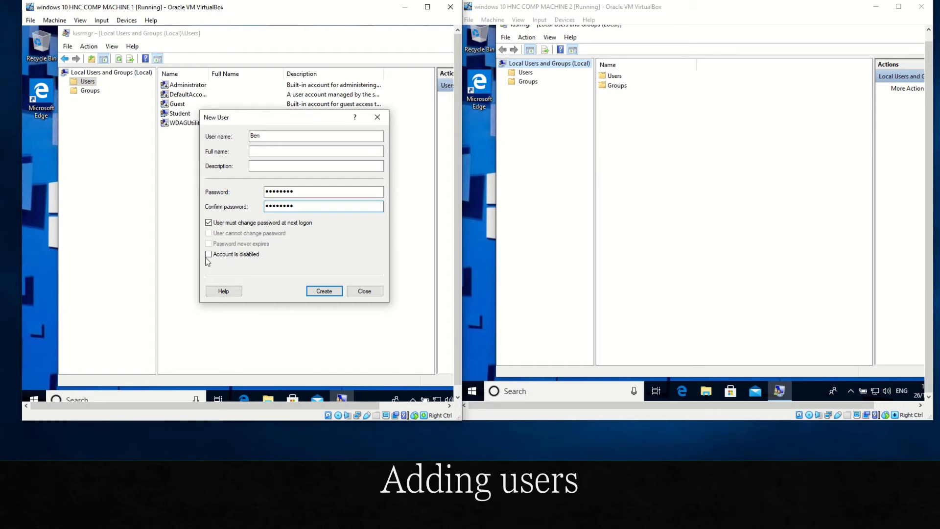
pyautogui.click(210, 223)
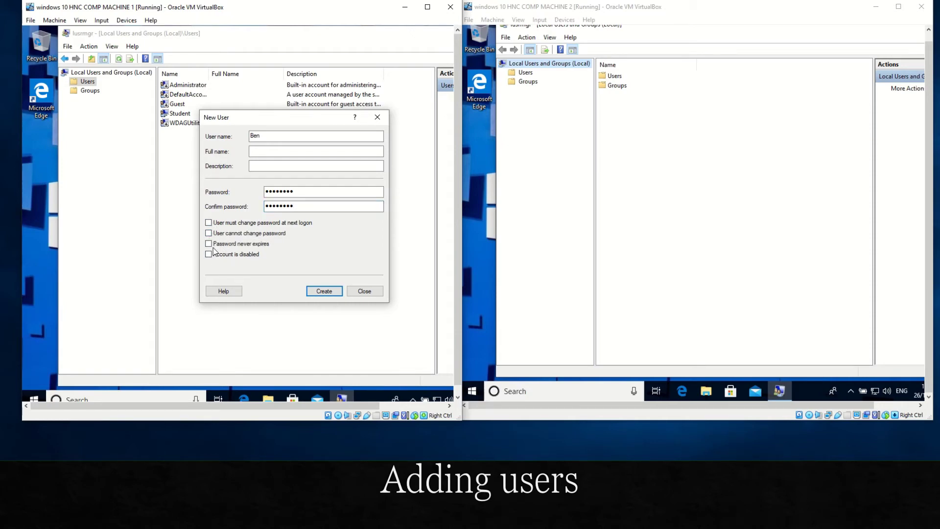
pyautogui.click(209, 243)
pyautogui.click(319, 289)
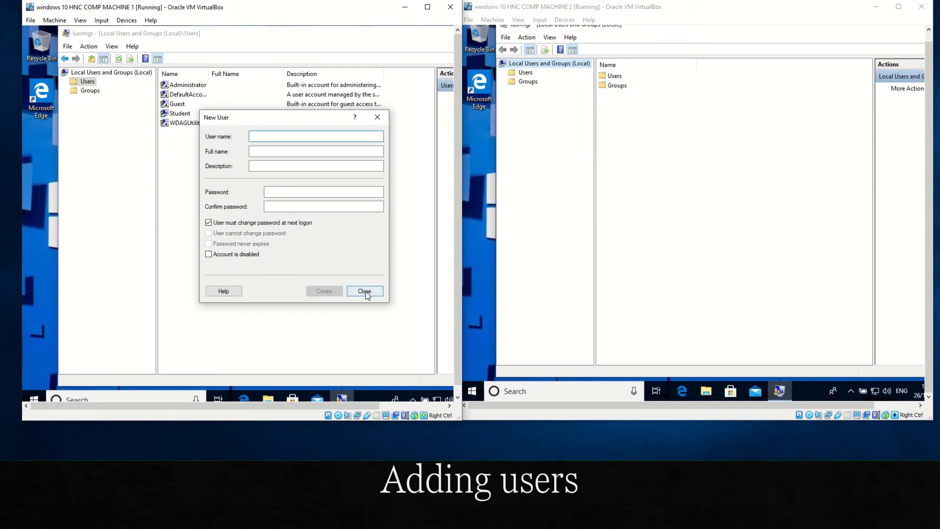
pyautogui.click(365, 291)
pyautogui.click(196, 96)
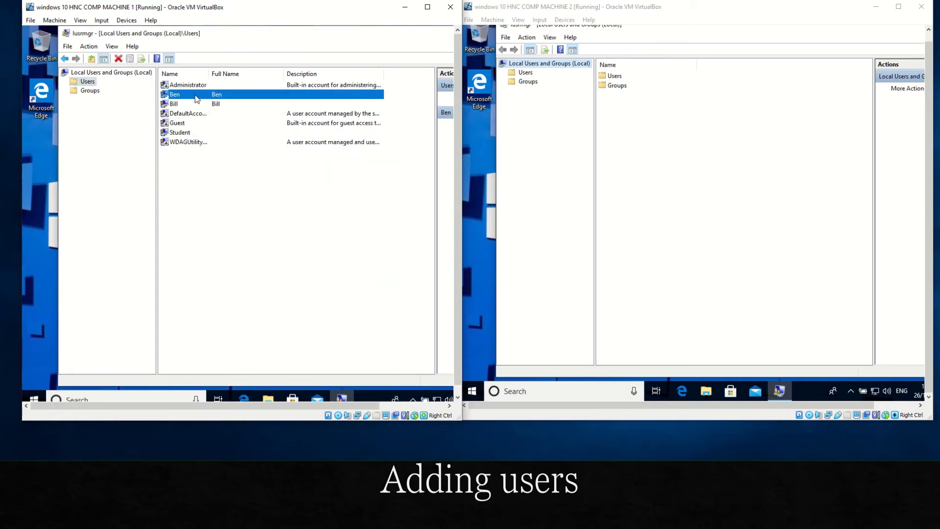
pyautogui.click(190, 105)
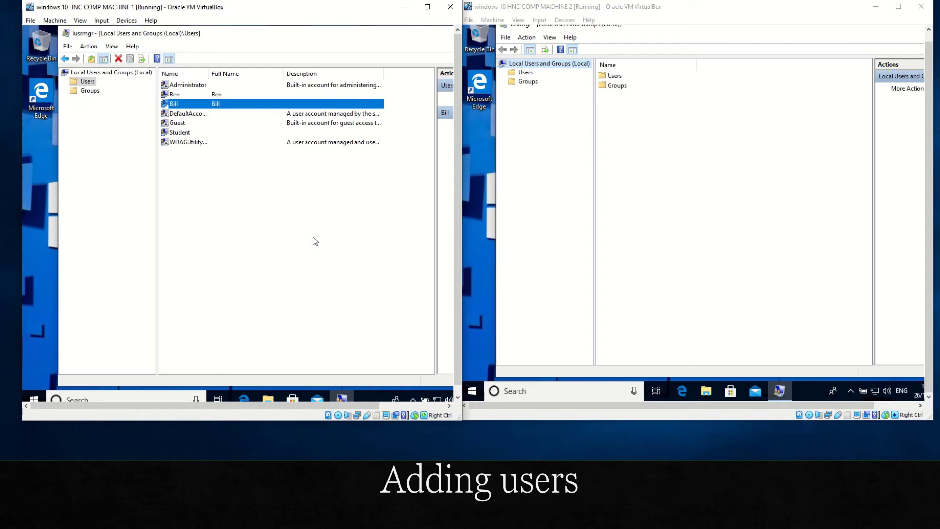
# Step: Create local user Bill on PC 2 with a non-expiring password and no forced change at logon
pyautogui.click(525, 73)
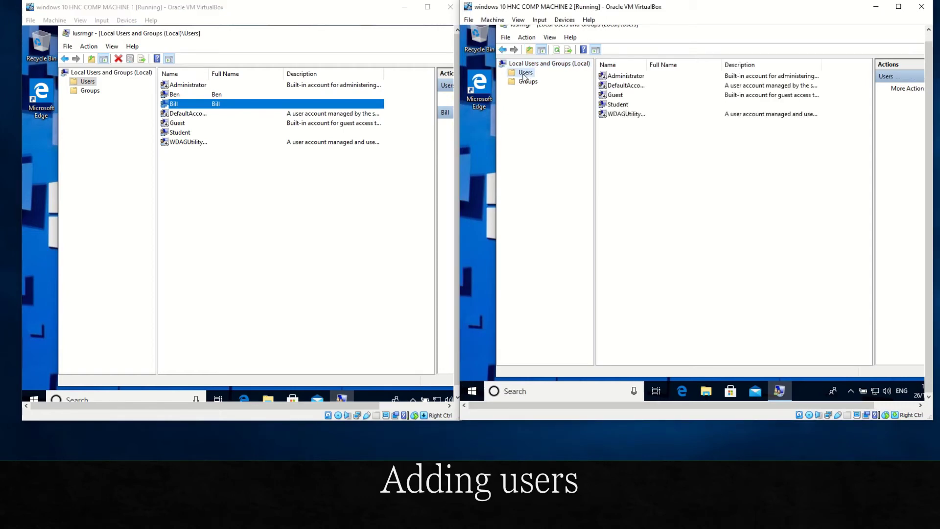
pyautogui.rightClick(523, 77)
pyautogui.click(557, 77)
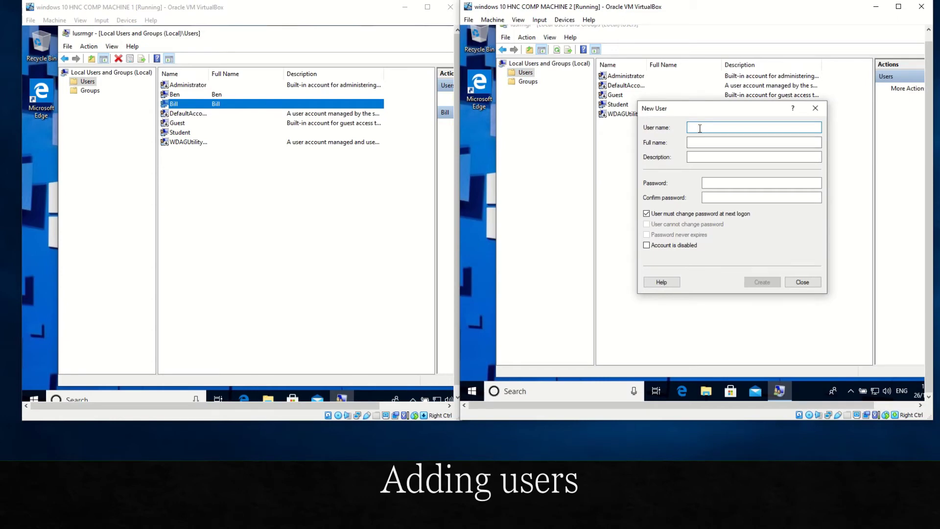
pyautogui.write('Bill')
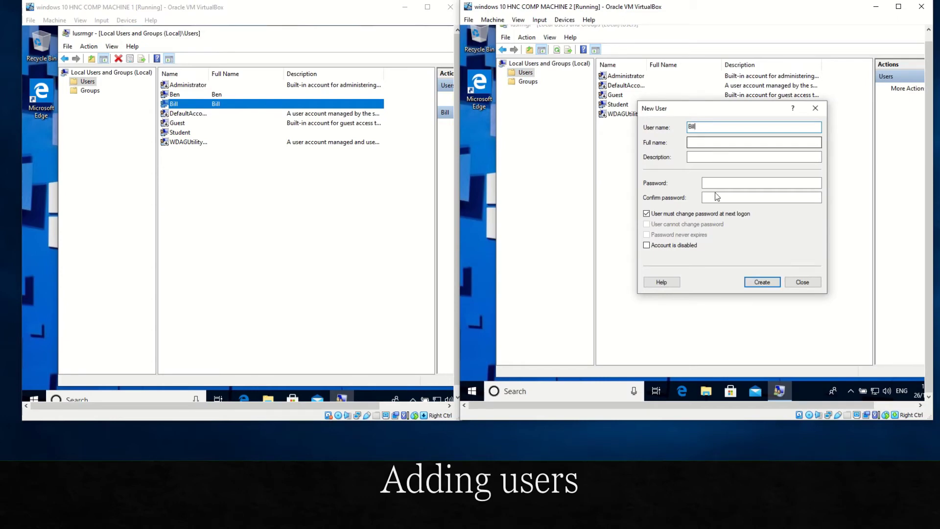
pyautogui.click(718, 183)
pyautogui.write('P')
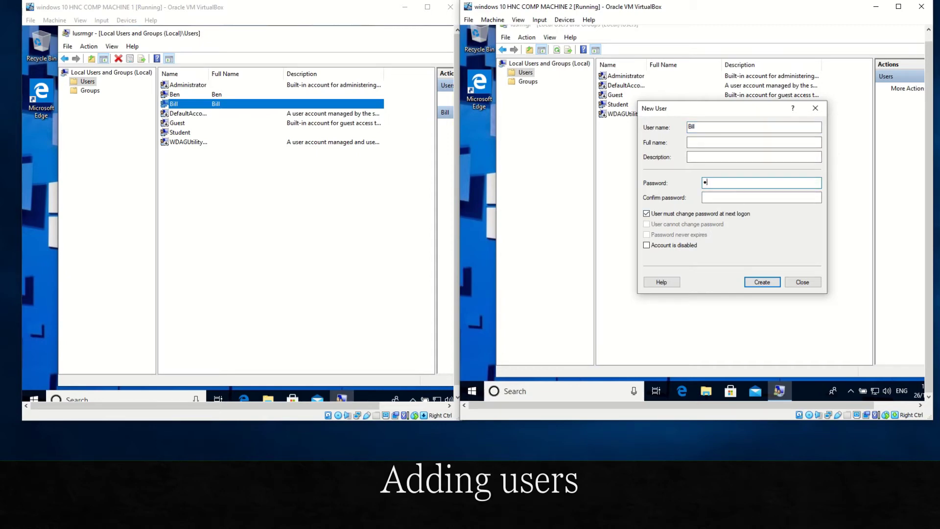
pyautogui.write('assword')
pyautogui.click(713, 198)
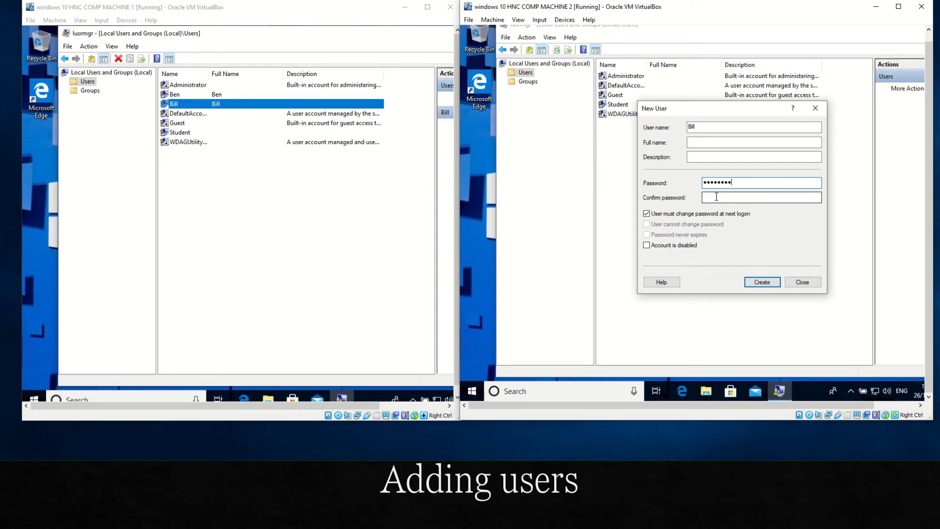
pyautogui.write('Pa')
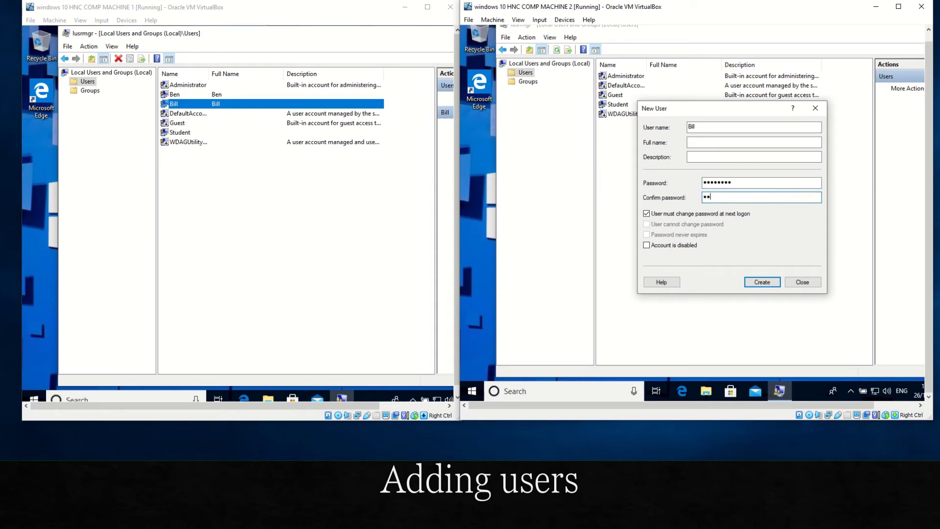
pyautogui.write('ssword')
pyautogui.click(646, 214)
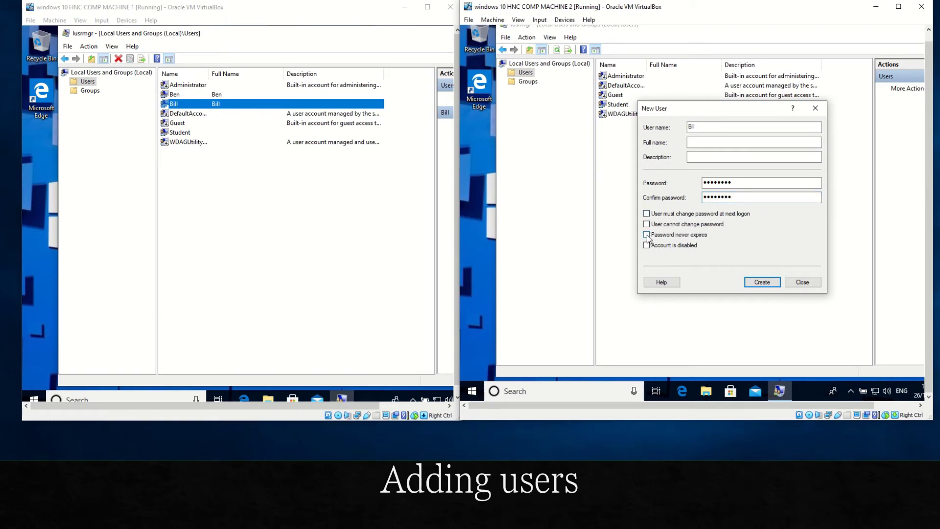
pyautogui.click(647, 234)
pyautogui.click(762, 282)
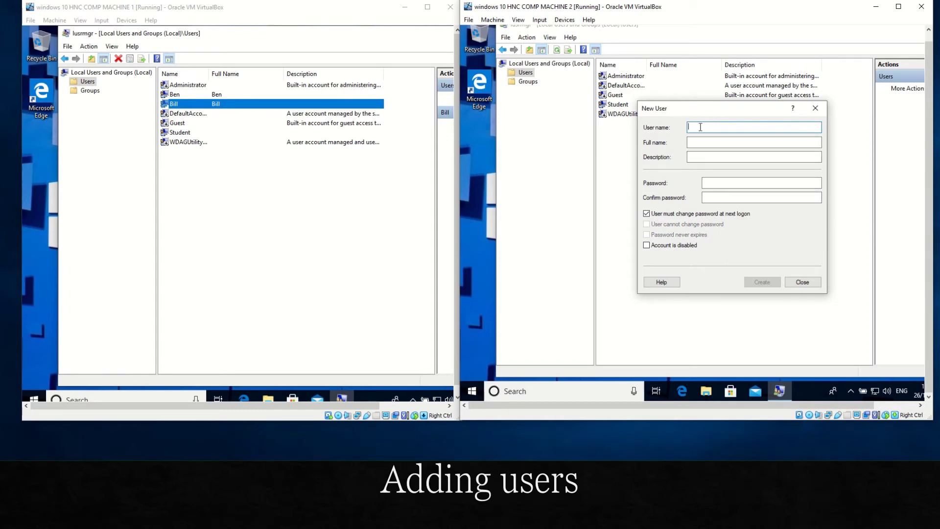
# Step: Add local user Ben on PC 2 with a password and close the New User form
pyautogui.write('Ben')
pyautogui.click(730, 182)
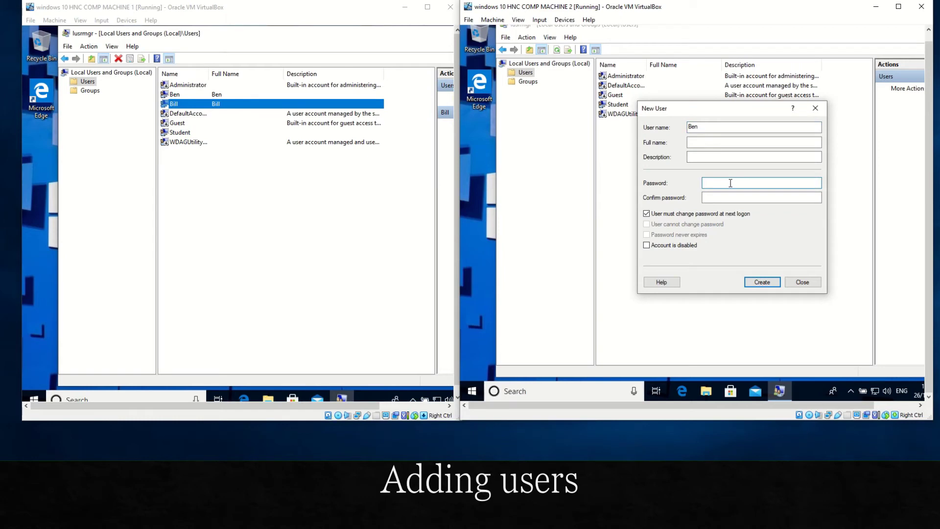
pyautogui.write('Password')
pyautogui.click(724, 199)
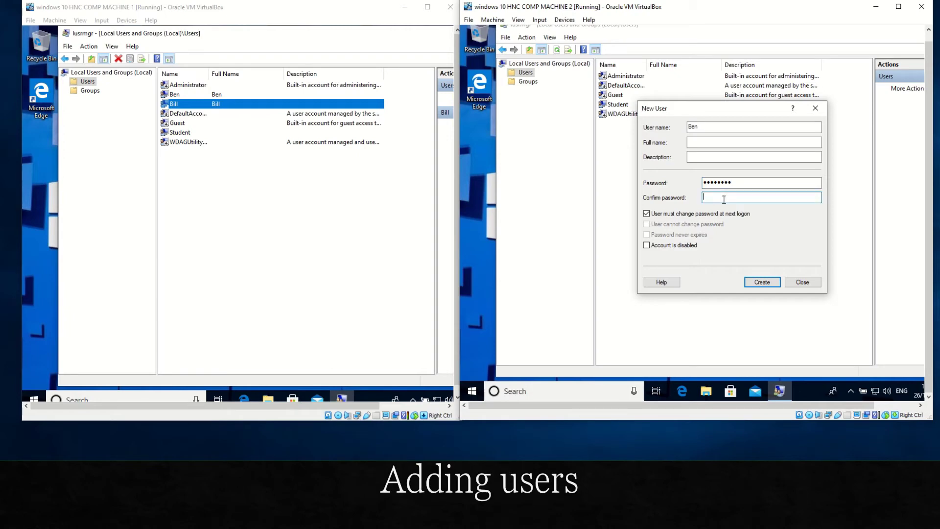
pyautogui.write('Password')
pyautogui.click(762, 282)
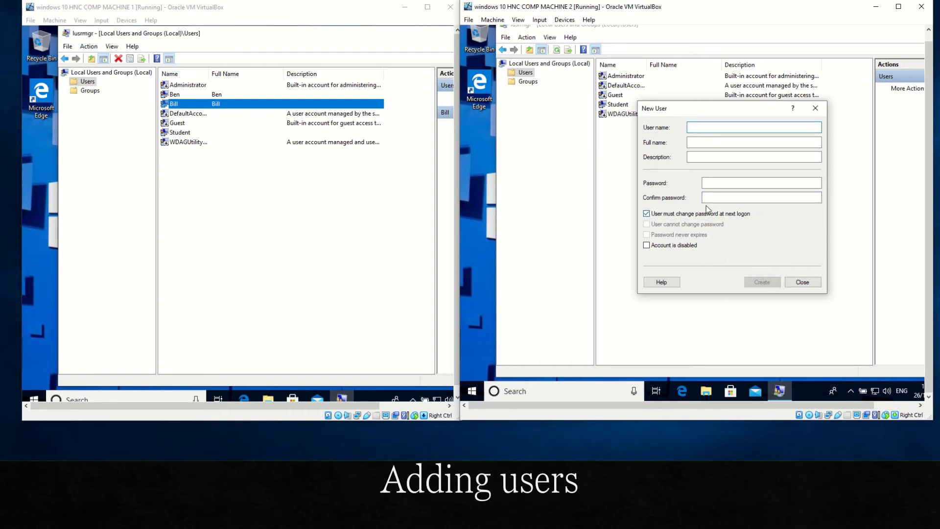
pyautogui.click(802, 282)
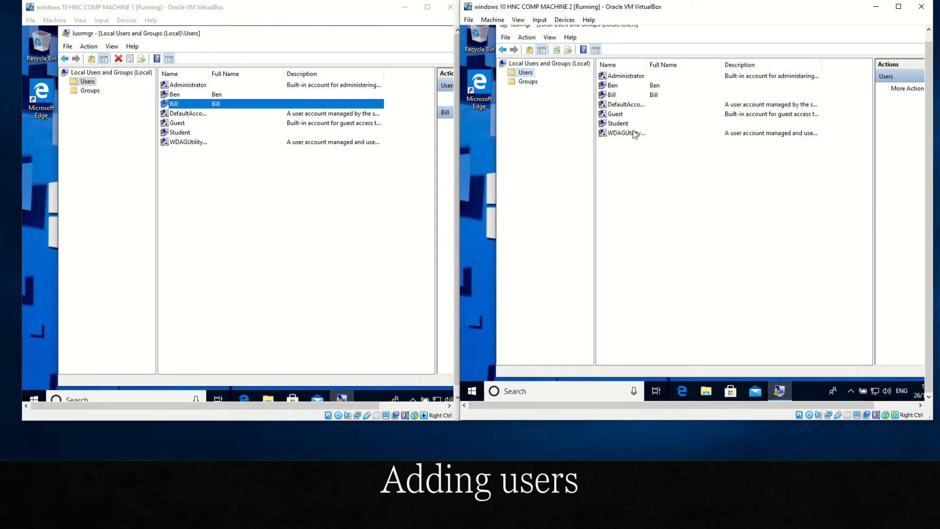
# Step: Open Ben's Set Password dialog, then cancel it without changing anything
pyautogui.rightClick(622, 86)
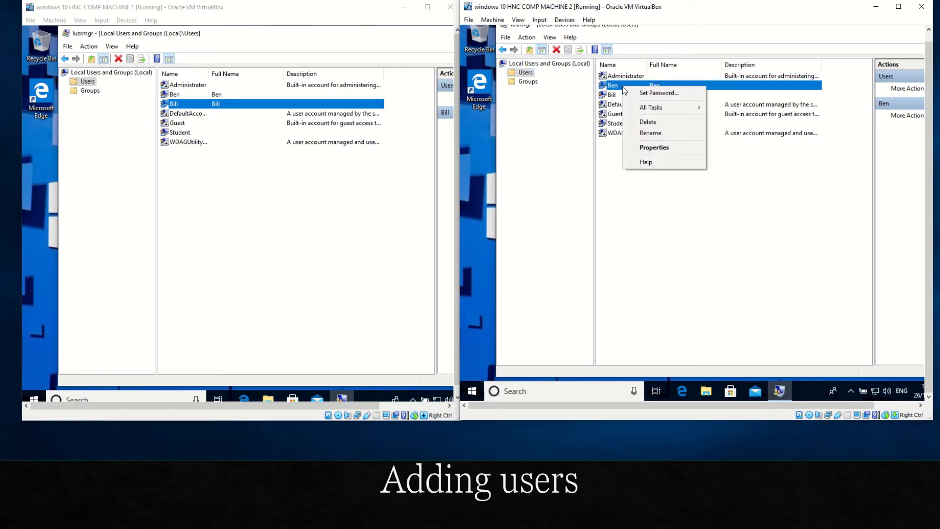
pyautogui.click(662, 95)
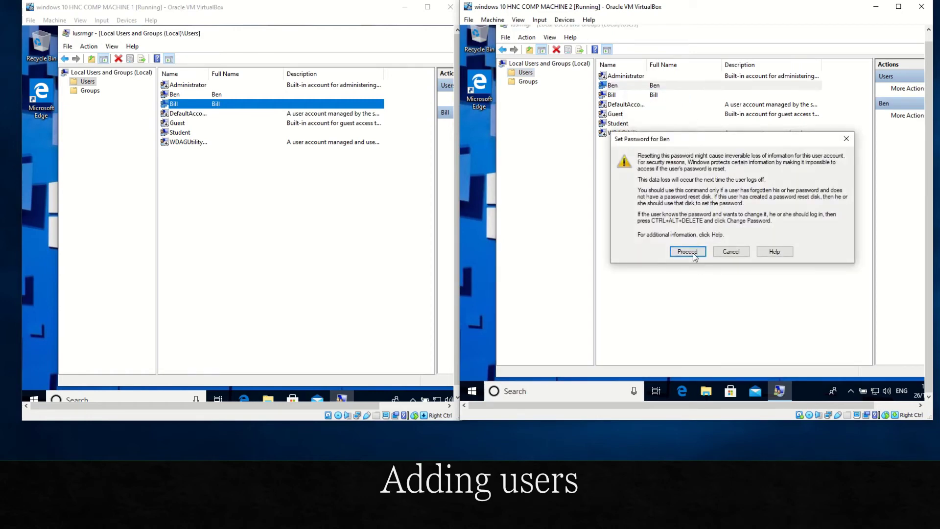
pyautogui.click(692, 249)
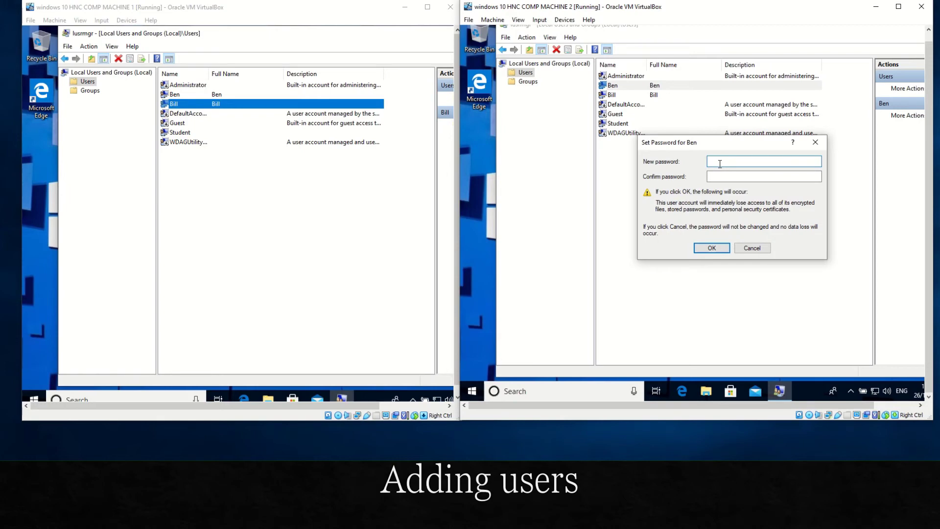
pyautogui.click(752, 248)
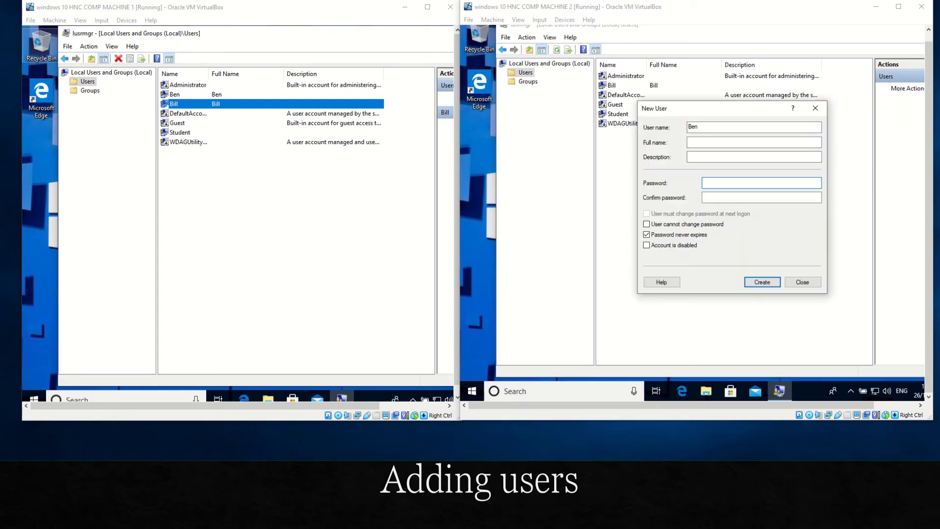
# Step: Recreate Ben with a never-expiring password and close the New User form
pyautogui.click(714, 183)
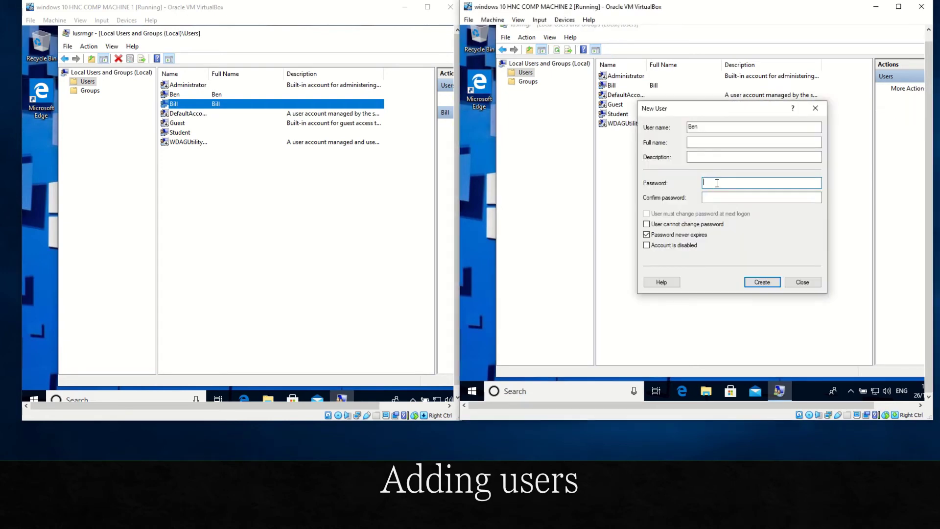
pyautogui.write('Password')
pyautogui.click(728, 196)
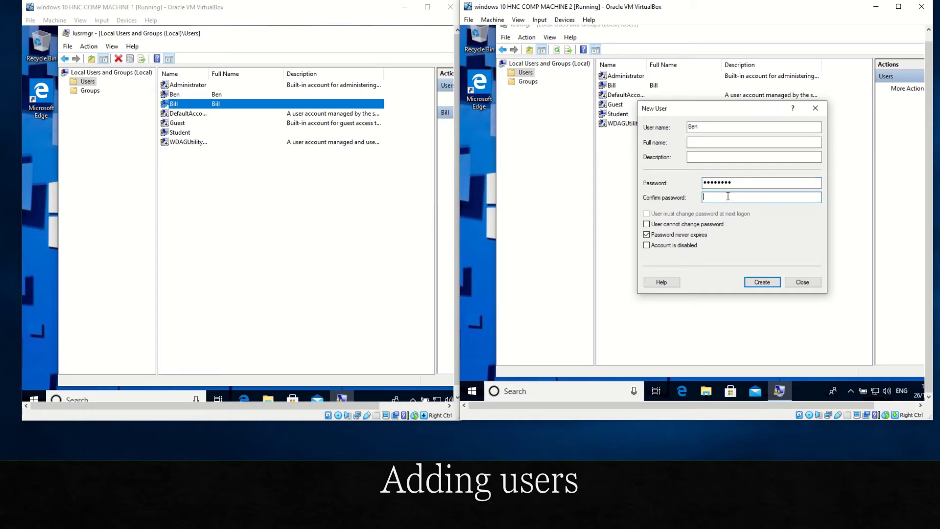
pyautogui.write('Password')
pyautogui.click(760, 283)
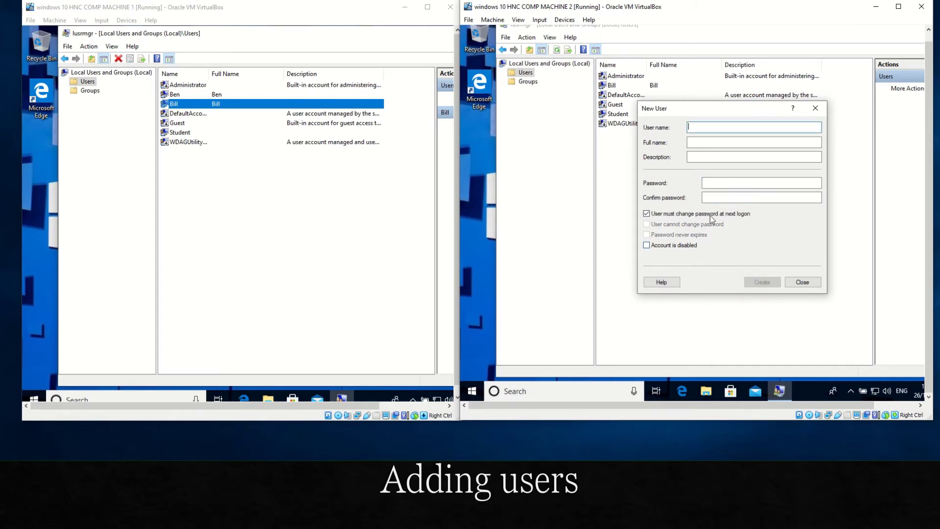
pyautogui.click(802, 282)
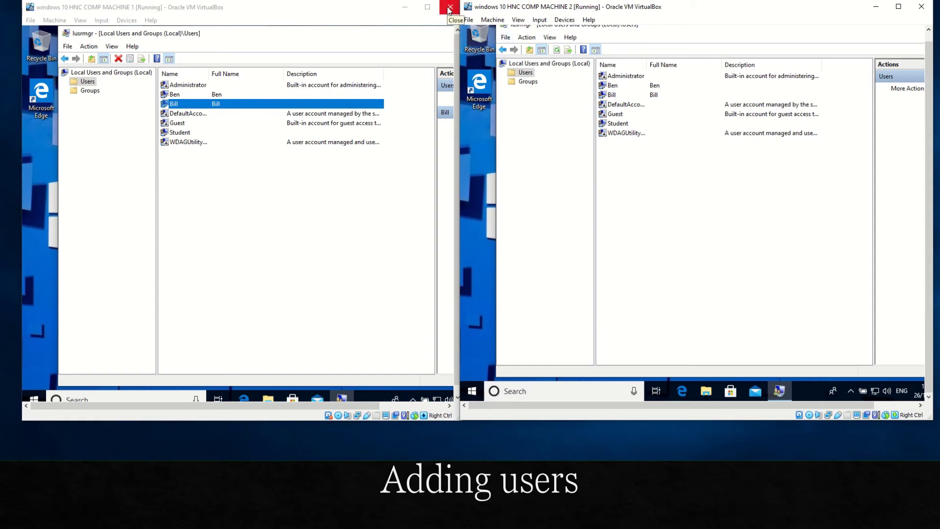
# Step: Close the local user management windows on both machines
pyautogui.moveTo(333, 30); pyautogui.dragTo(270, 47)
pyautogui.click(425, 43)
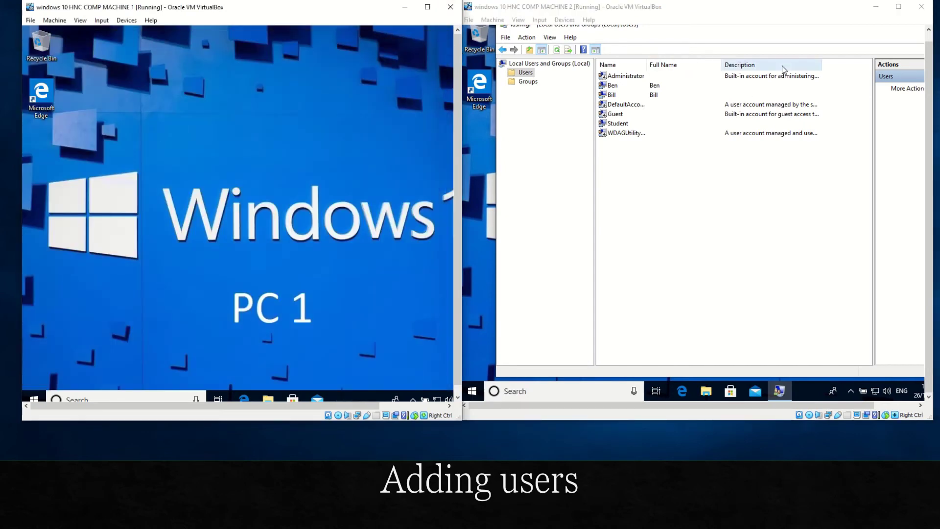
pyautogui.click(713, 87)
pyautogui.moveTo(725, 28); pyautogui.dragTo(611, 70)
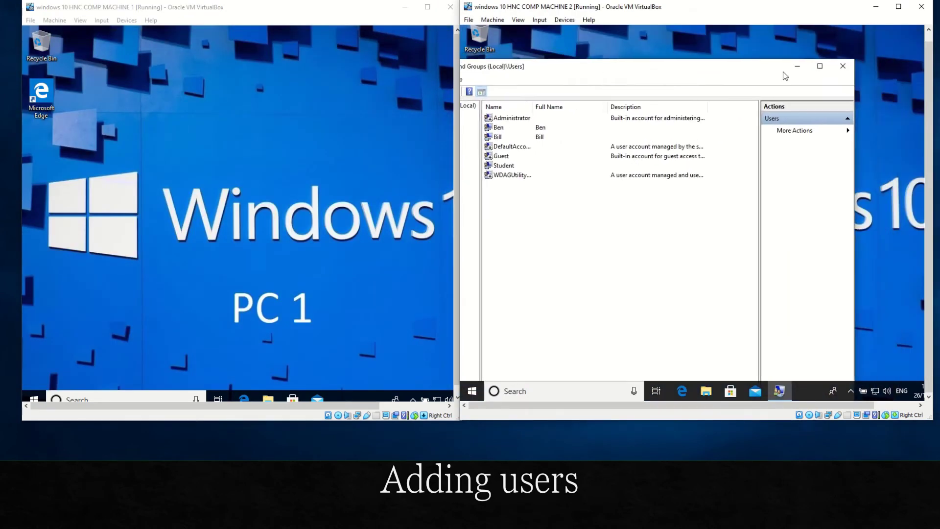
pyautogui.click(842, 69)
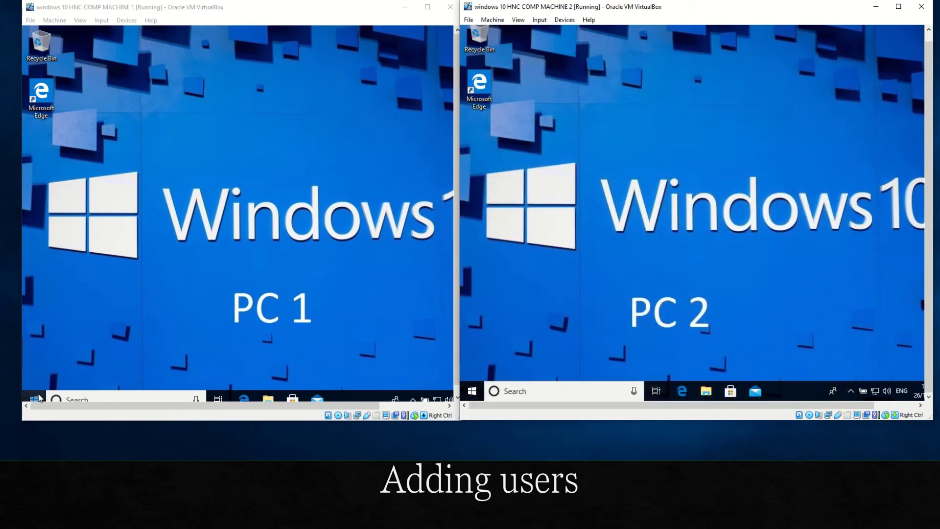
pyautogui.click(39, 399)
pyautogui.click(39, 399)
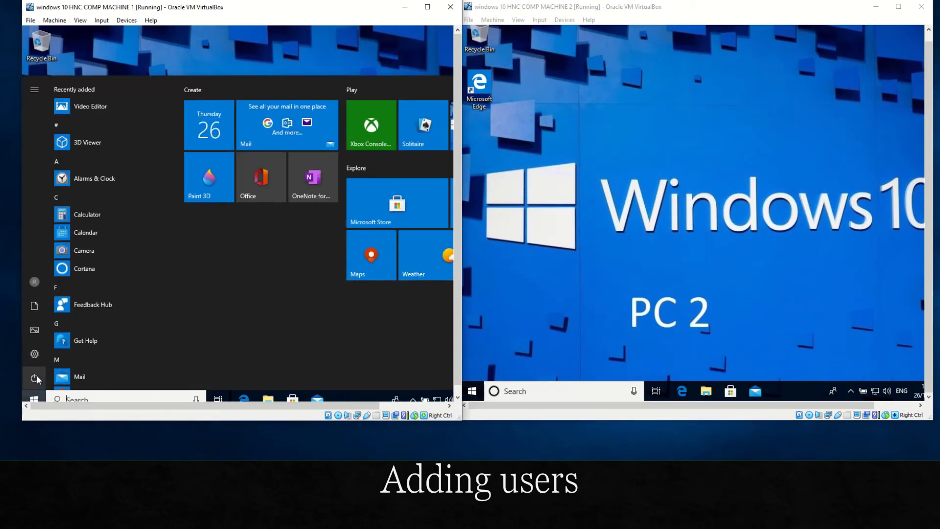
pyautogui.click(36, 379)
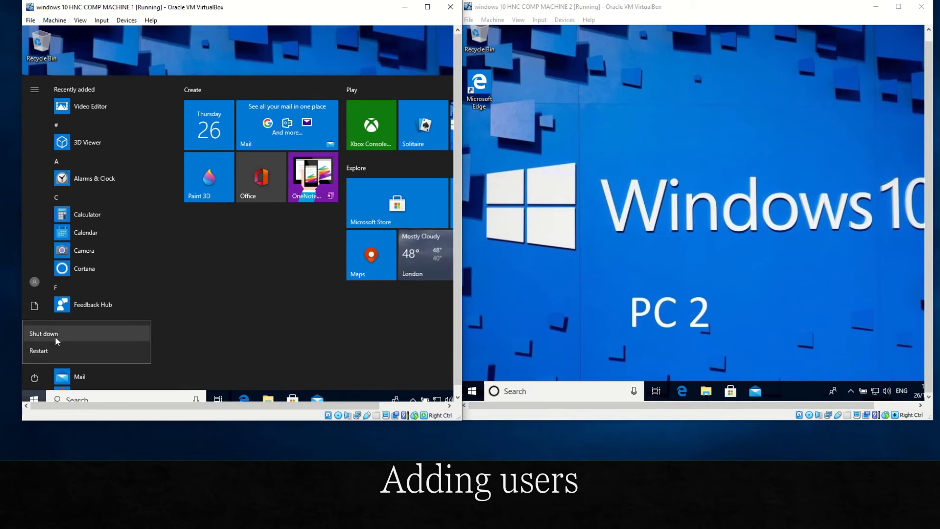
pyautogui.click(34, 282)
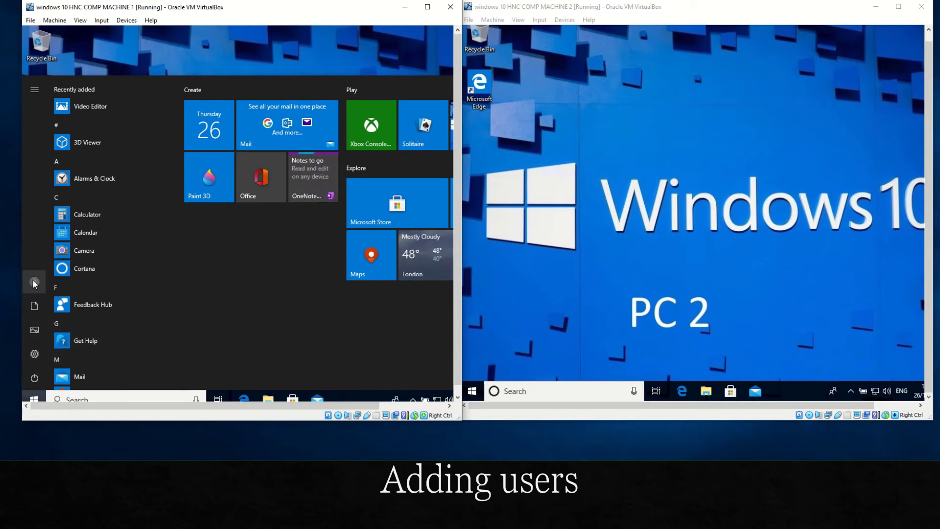
pyautogui.click(34, 281)
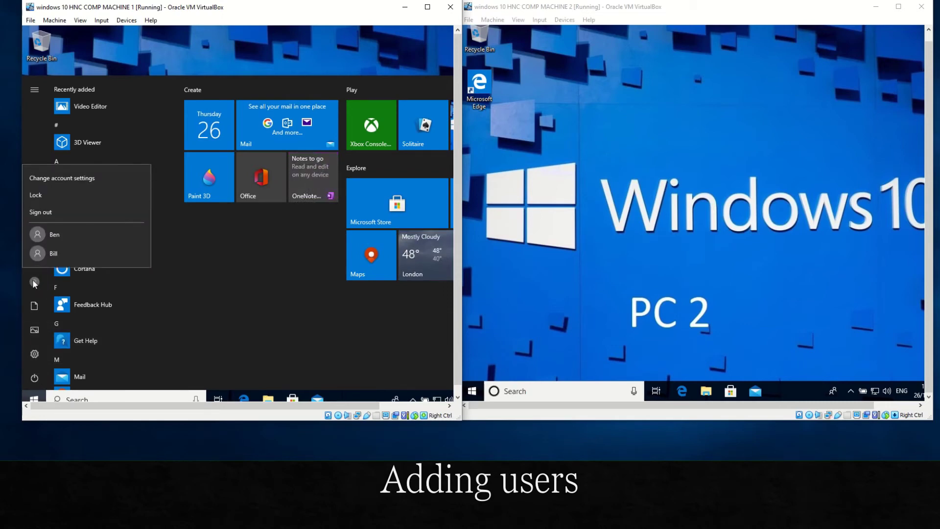
pyautogui.click(63, 234)
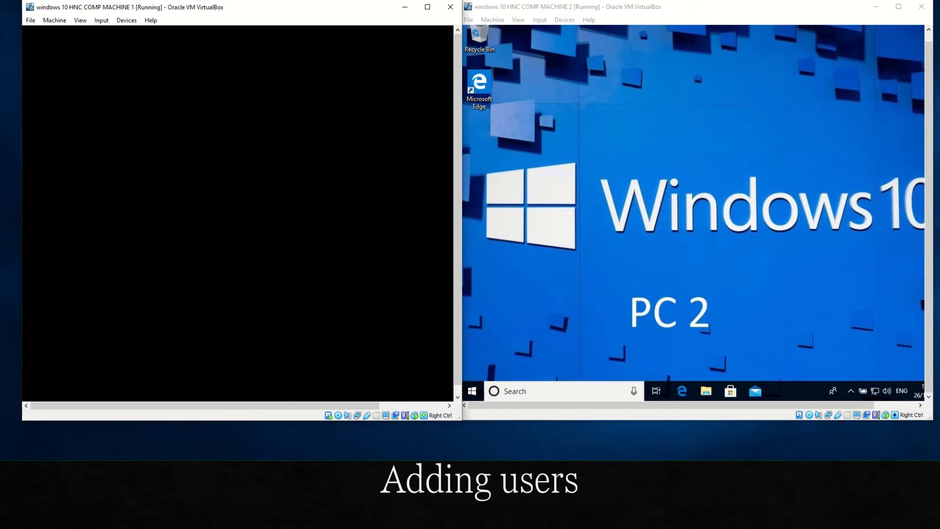
pyautogui.click(473, 391)
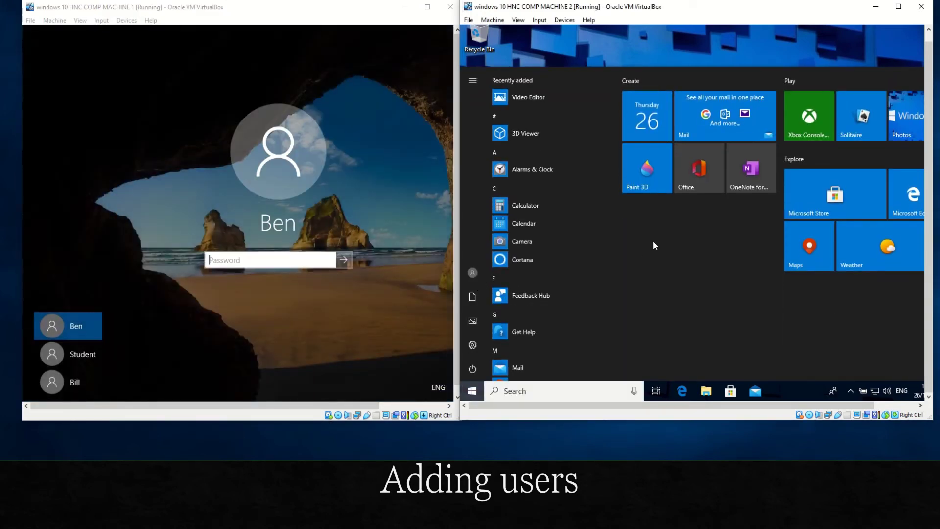
# Step: Switch machine 2 to Bill, then sign in as Ben on machine 1 and Bill on machine 2
pyautogui.click(472, 272)
pyautogui.click(491, 243)
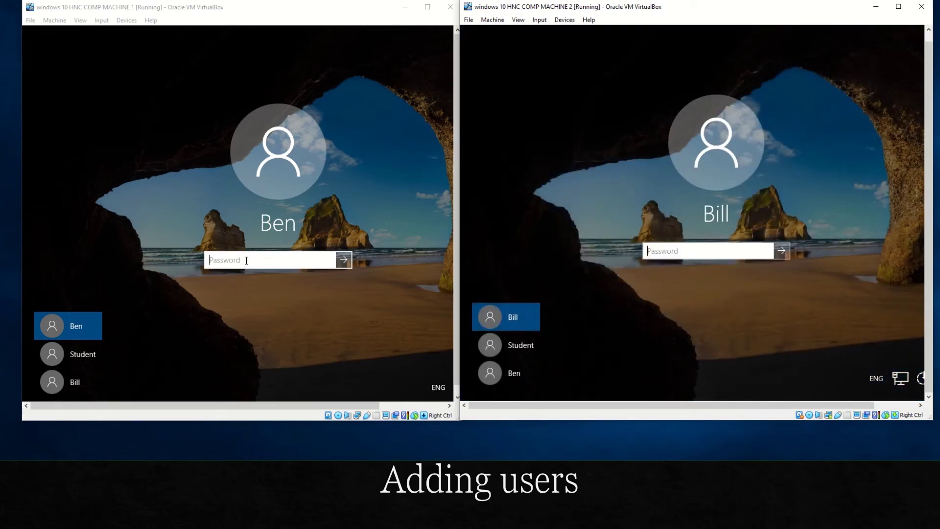
pyautogui.click(247, 260)
pyautogui.write('•')
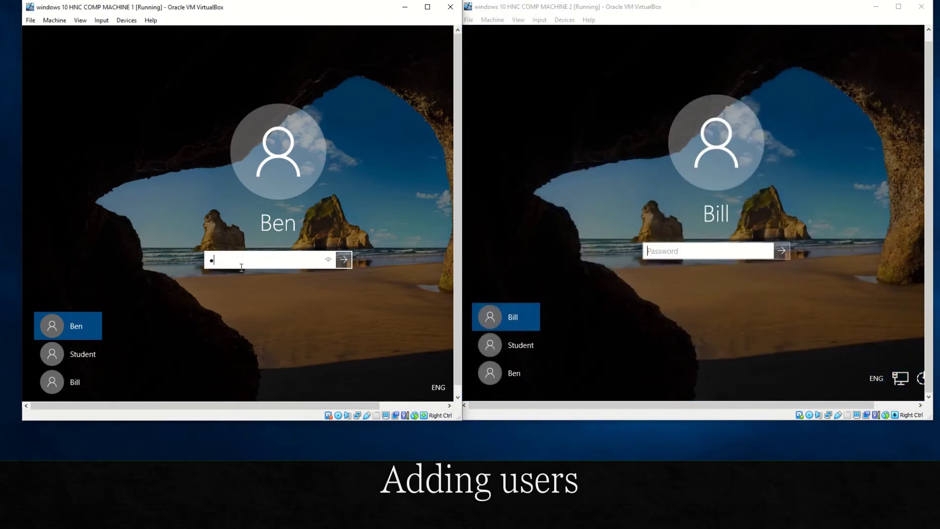
pyautogui.write('•••••••')
pyautogui.press('Return')
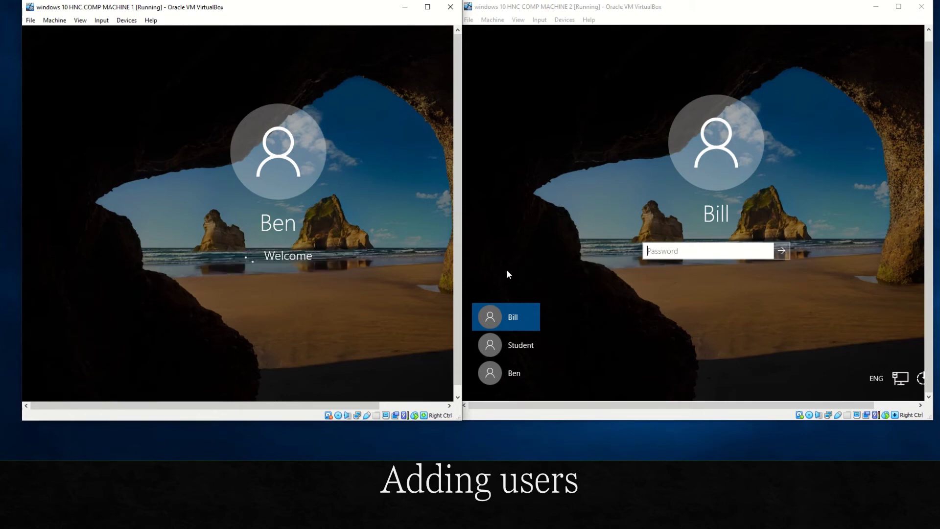
pyautogui.click(668, 253)
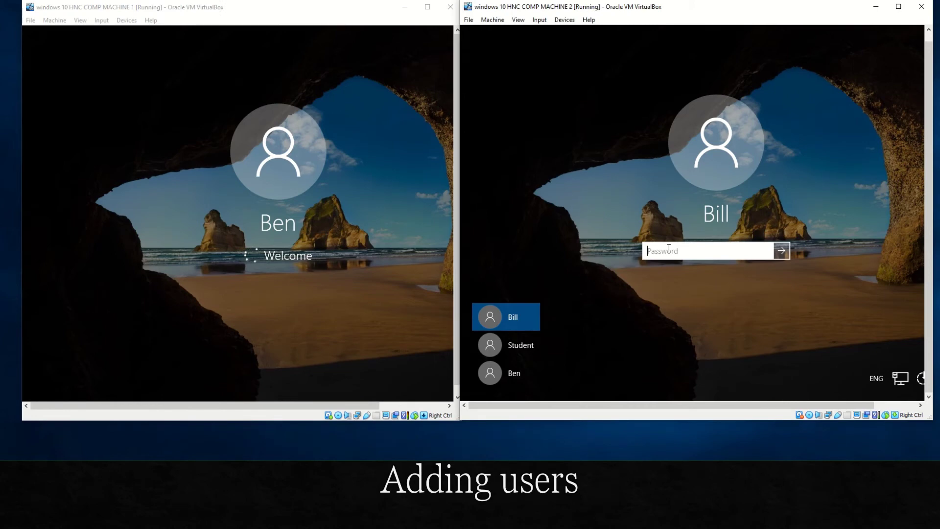
pyautogui.write('••••••••')
pyautogui.press('Return')
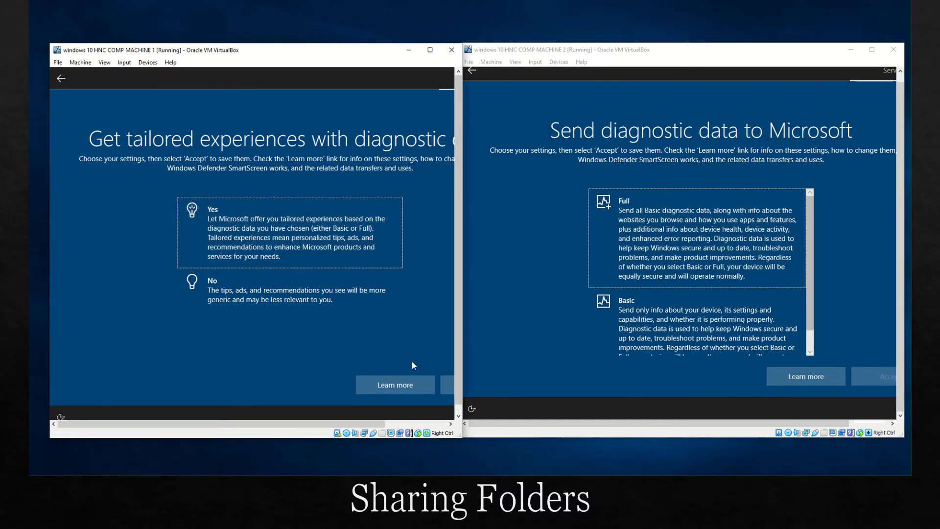
# Step: On machine 1, decline tailored experiences and the advertising ID
pyautogui.click(282, 292)
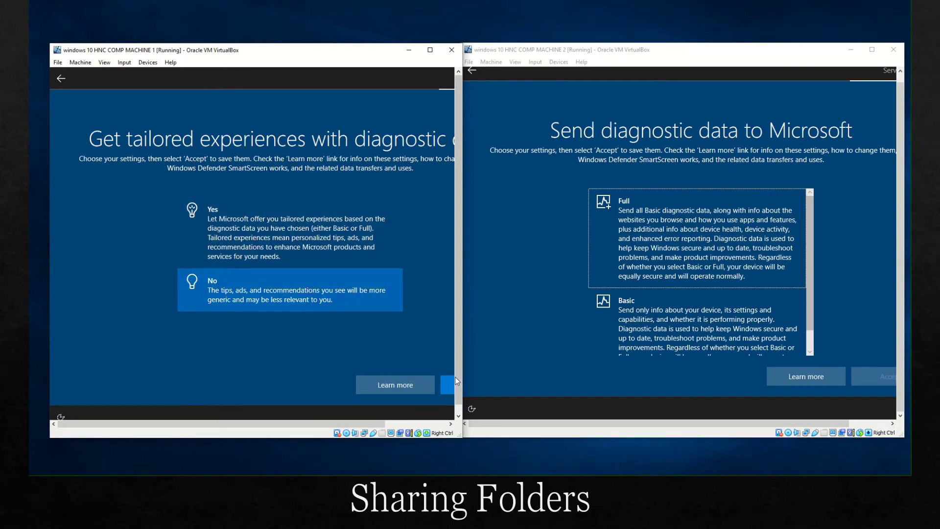
pyautogui.click(446, 386)
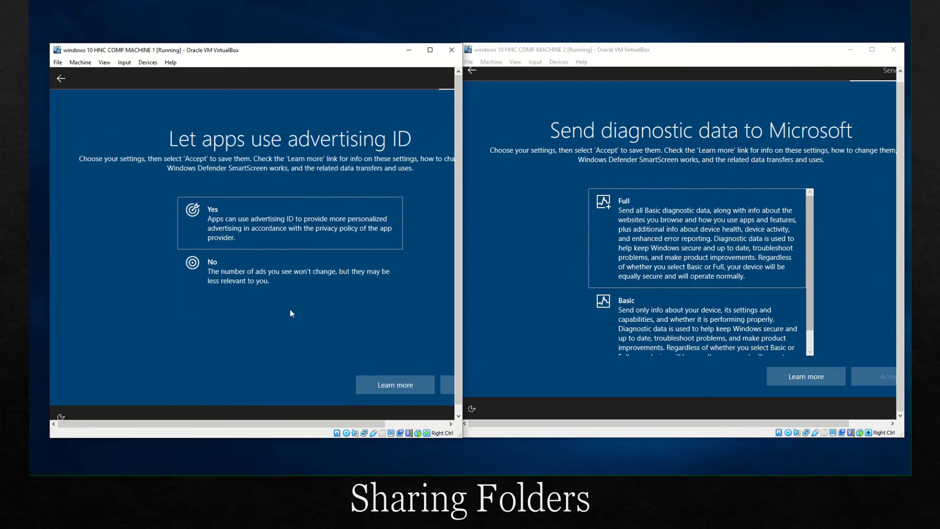
pyautogui.click(263, 285)
pyautogui.click(444, 386)
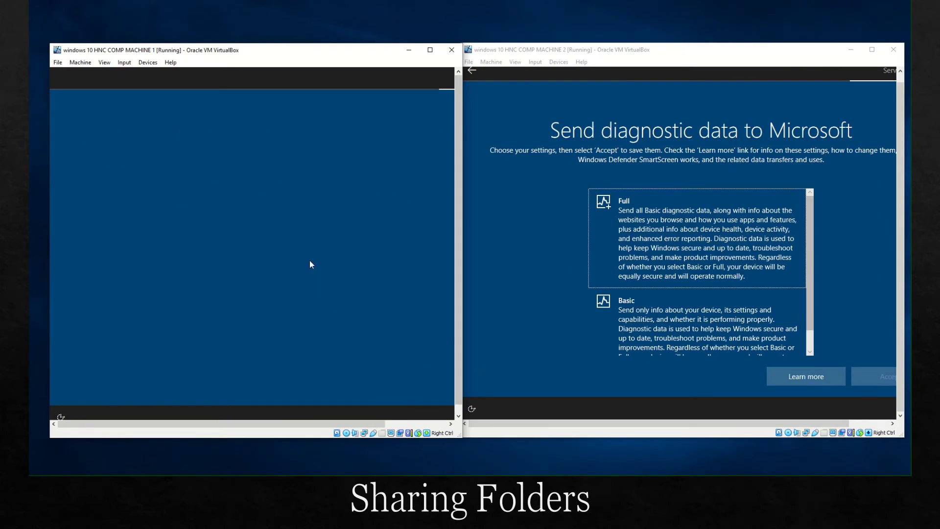
# Step: On machine 2, choose basic diagnostics and decline inking/typing, tailored experiences and advertising ID
pyautogui.click(658, 313)
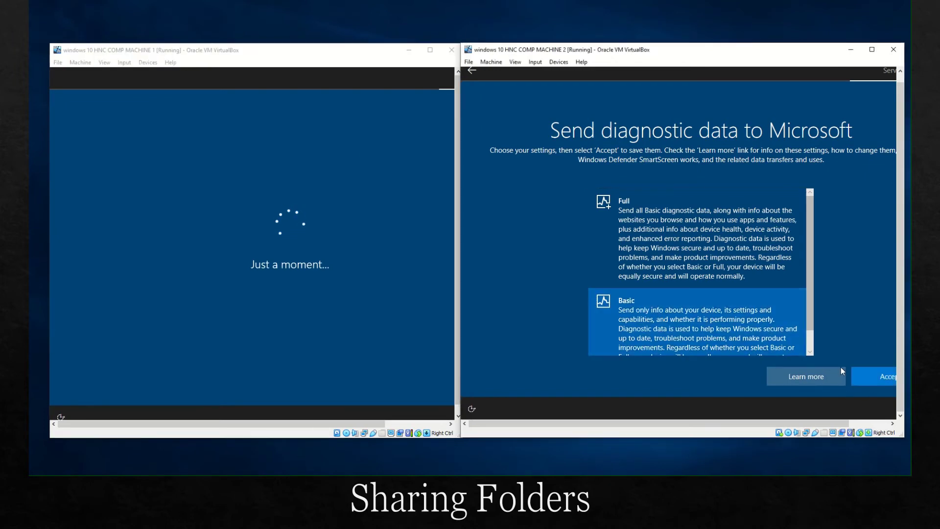
pyautogui.click(873, 374)
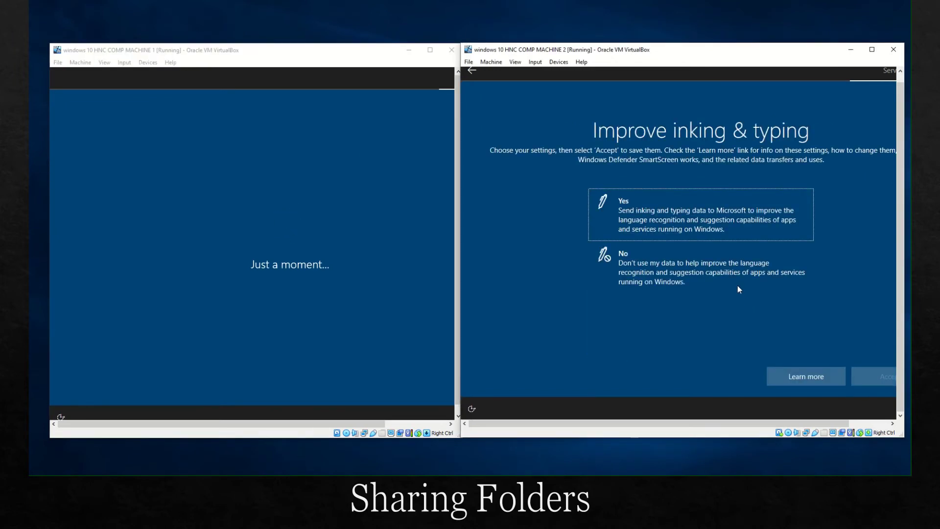
pyautogui.click(739, 289)
pyautogui.click(871, 378)
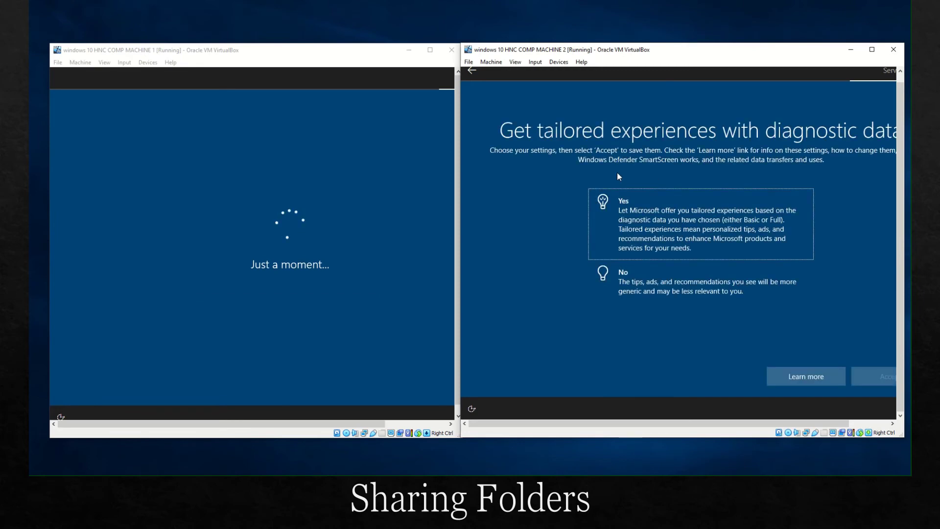
pyautogui.click(793, 294)
pyautogui.click(867, 375)
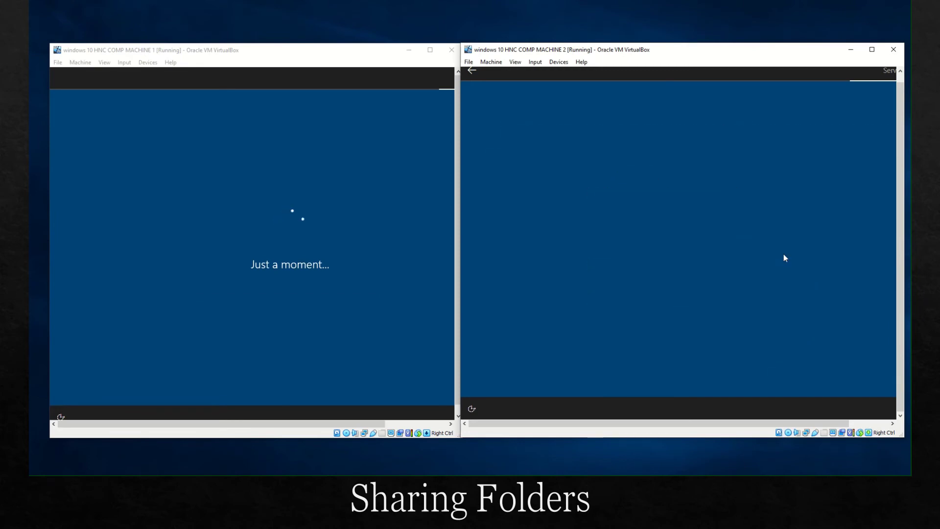
pyautogui.click(697, 262)
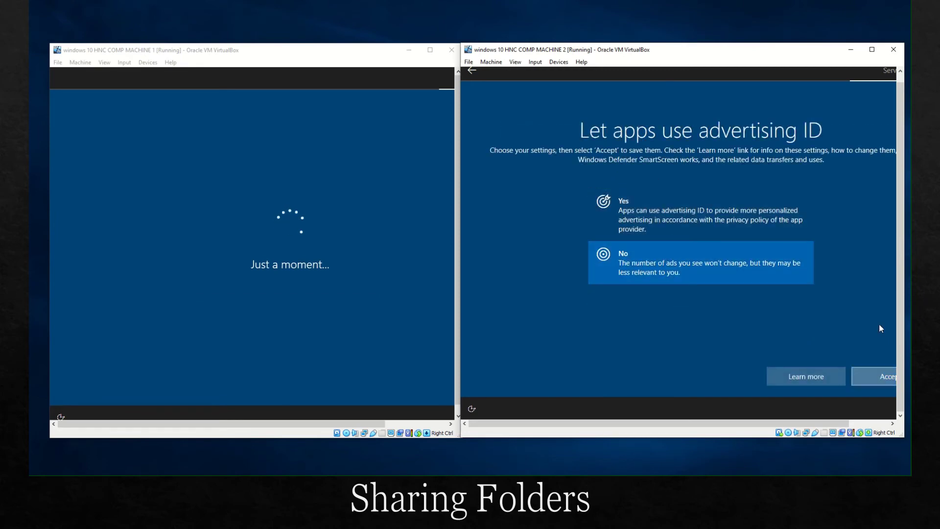
pyautogui.click(874, 376)
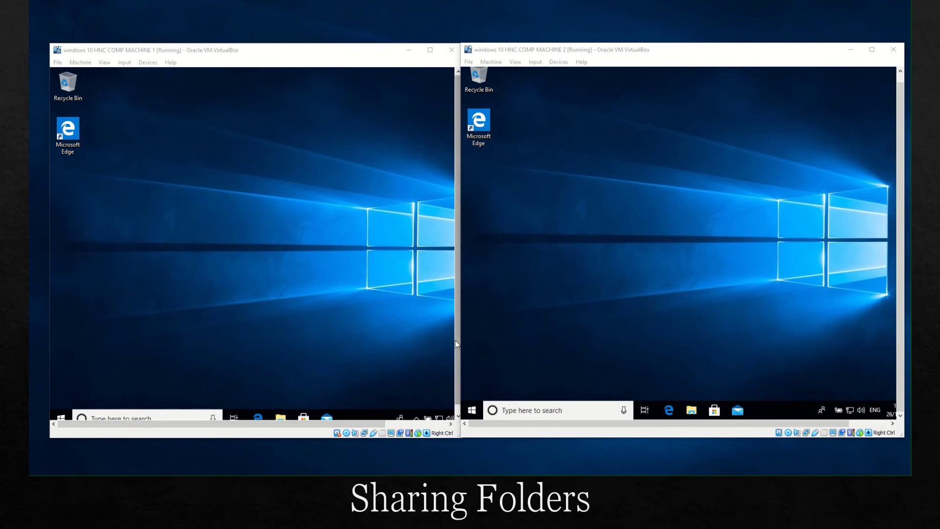
# Step: Open Machine 1's Local Disk (C:) in File Explorer
pyautogui.click(459, 413)
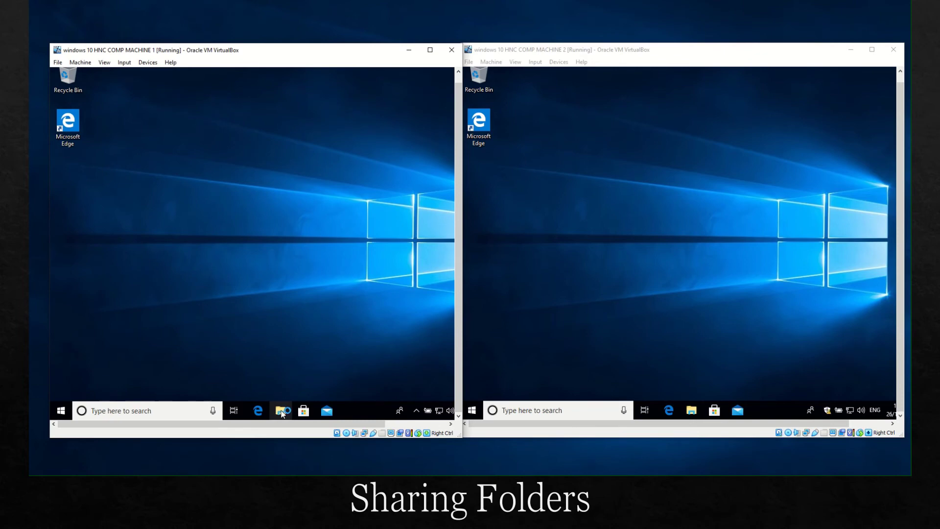
pyautogui.click(281, 412)
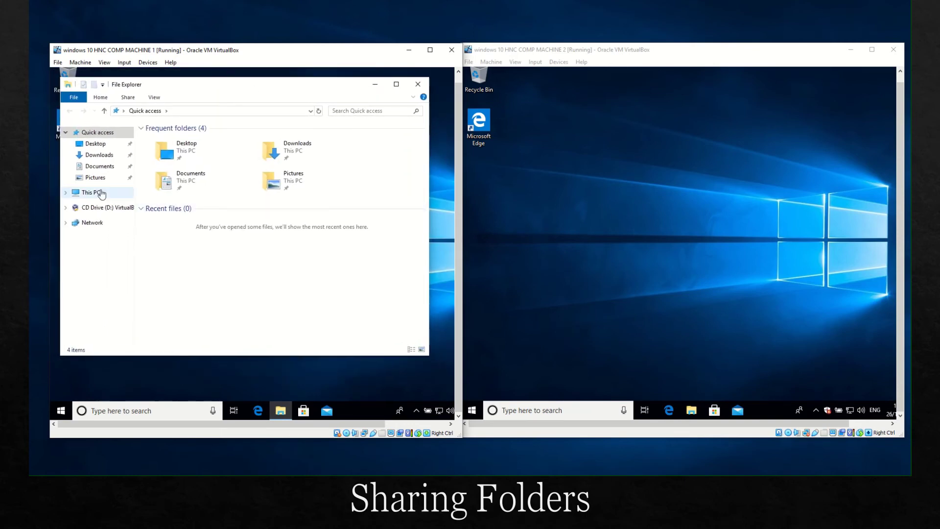
pyautogui.click(102, 193)
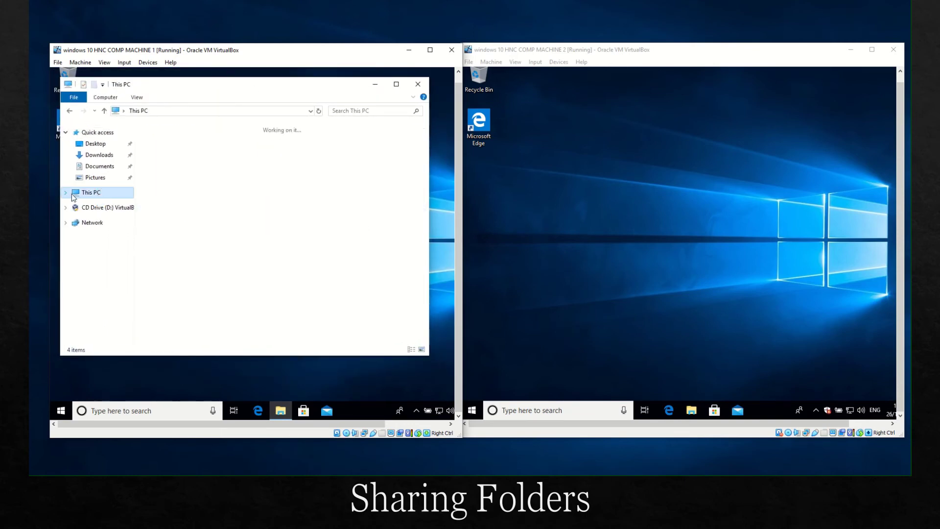
pyautogui.click(188, 269)
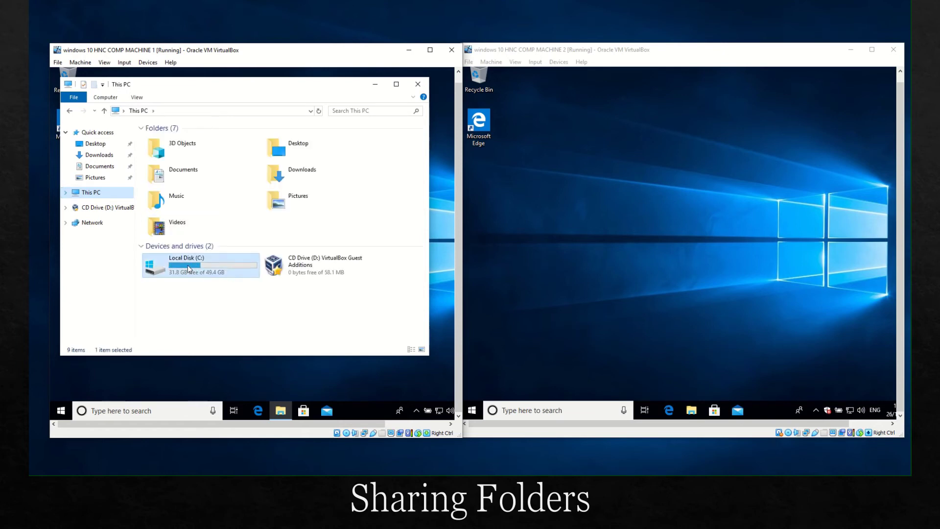
pyautogui.doubleClick(225, 272)
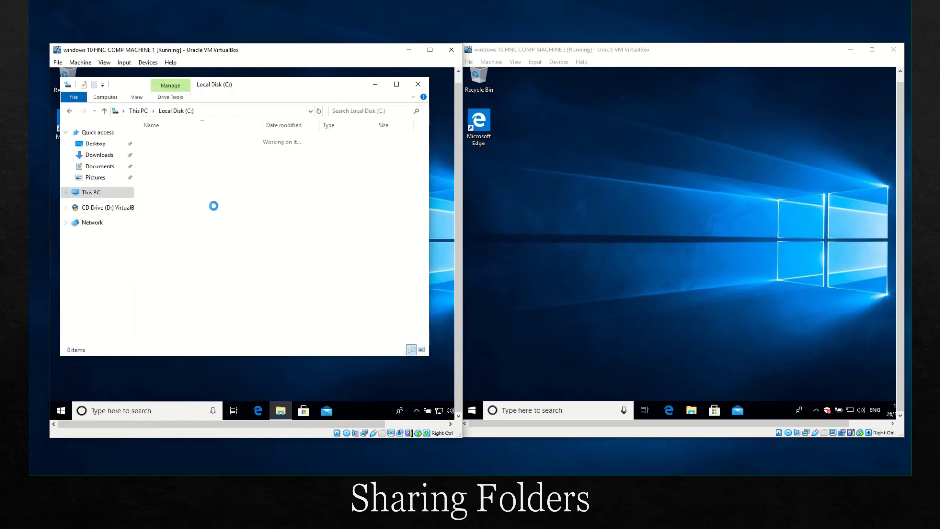
# Step: Create a new folder on C: named 'Machine 1 share', fixing a typo in the name
pyautogui.rightClick(205, 226)
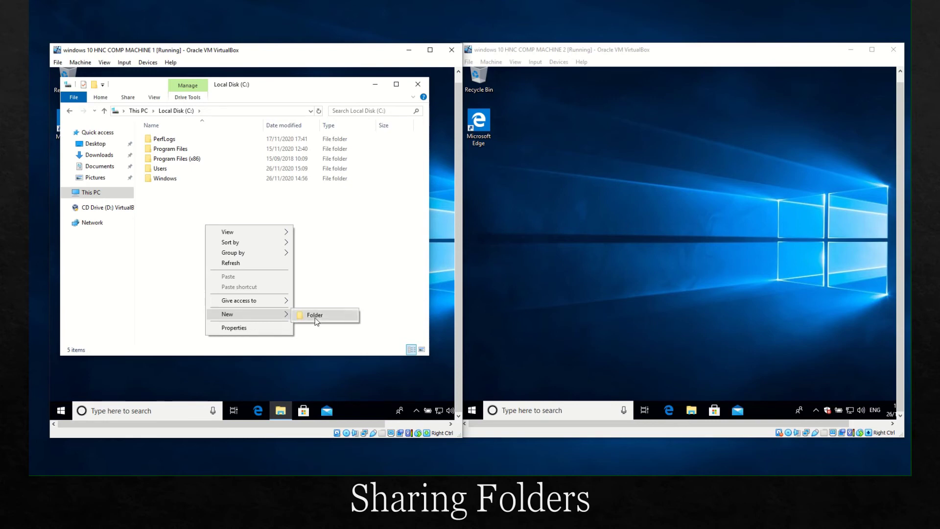
pyautogui.click(313, 315)
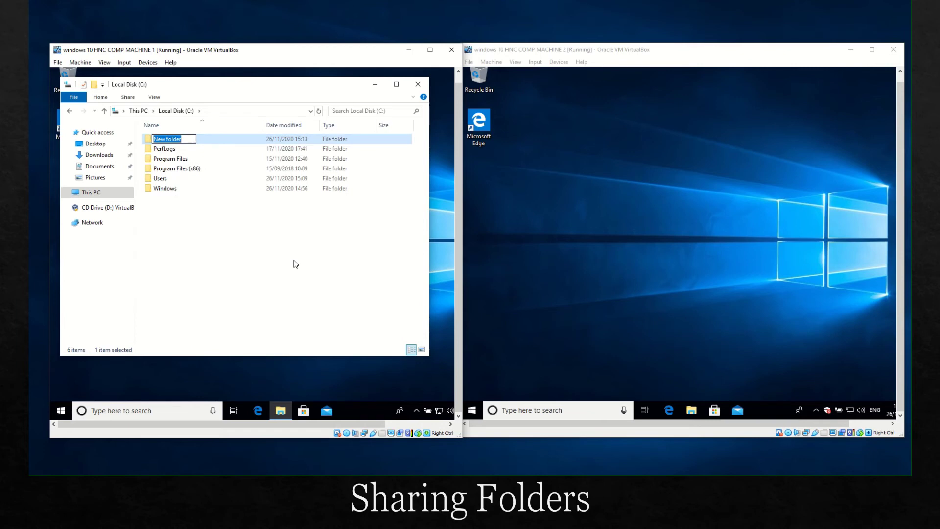
pyautogui.write('Macj=hine 1 share')
pyautogui.click(168, 139)
pyautogui.press('BackSpace')
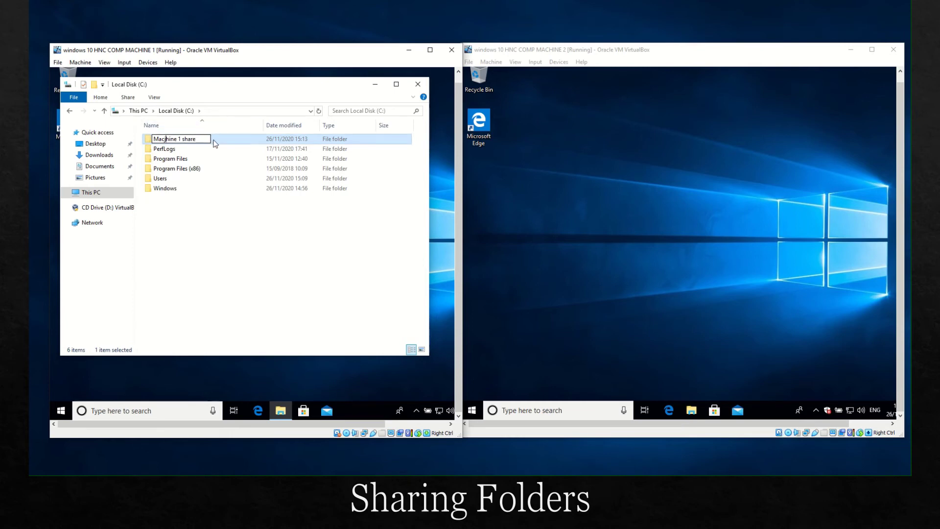
pyautogui.click(304, 243)
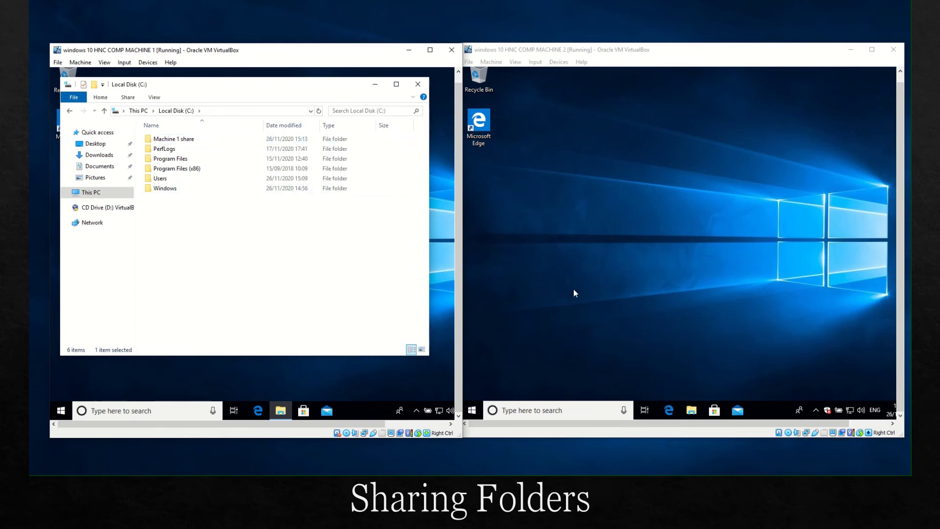
# Step: Open File Explorer on Machine 2 and check Machine 1's Start menu account list
pyautogui.click(692, 413)
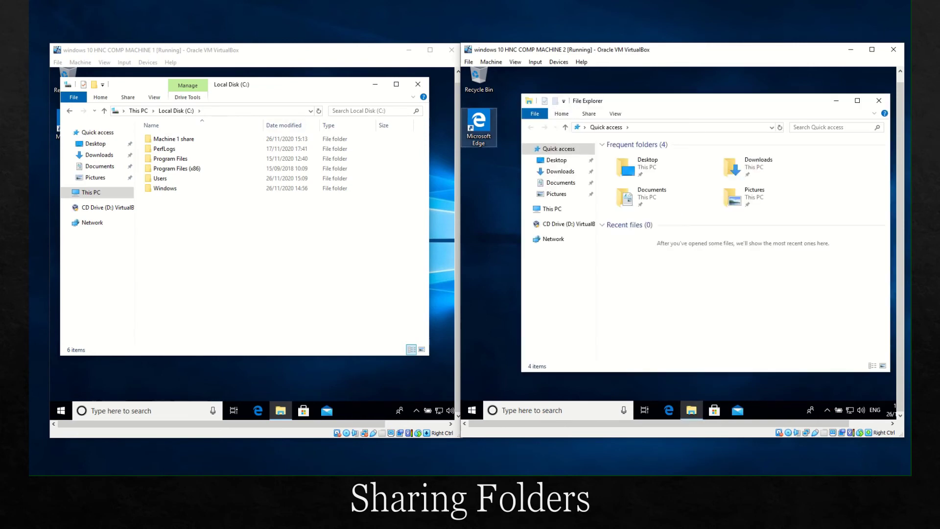
pyautogui.click(66, 412)
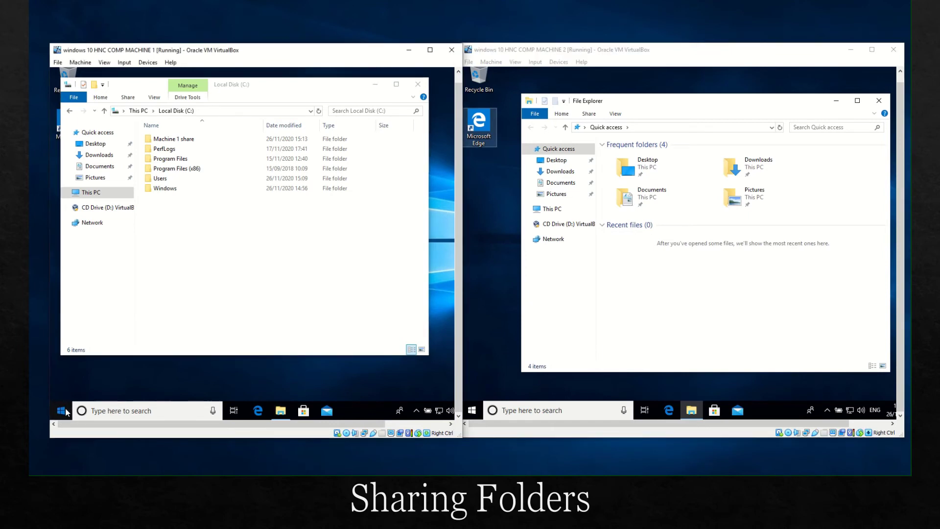
pyautogui.click(65, 412)
pyautogui.click(64, 413)
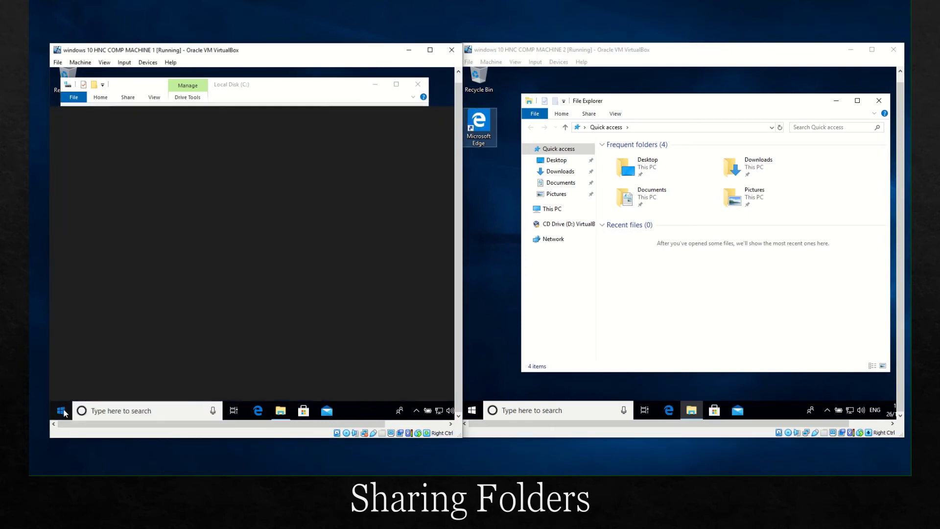
pyautogui.click(64, 412)
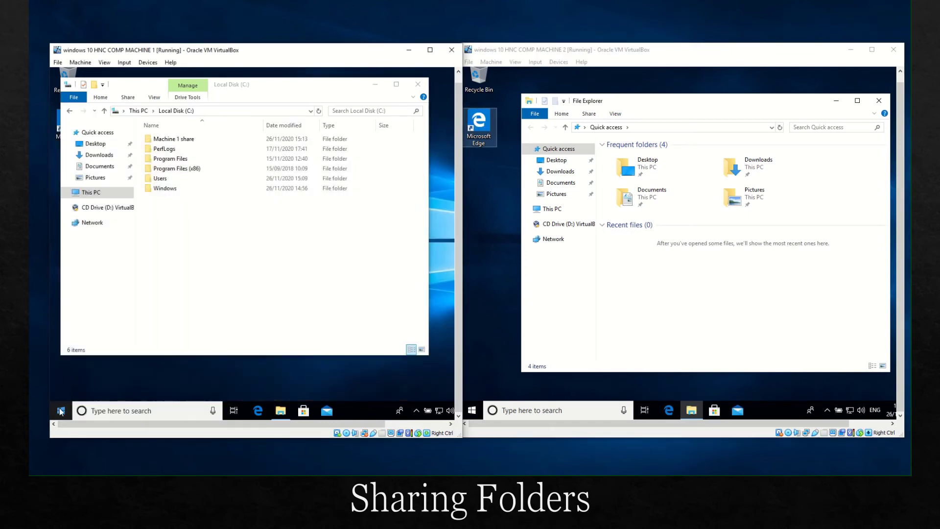
pyautogui.click(60, 411)
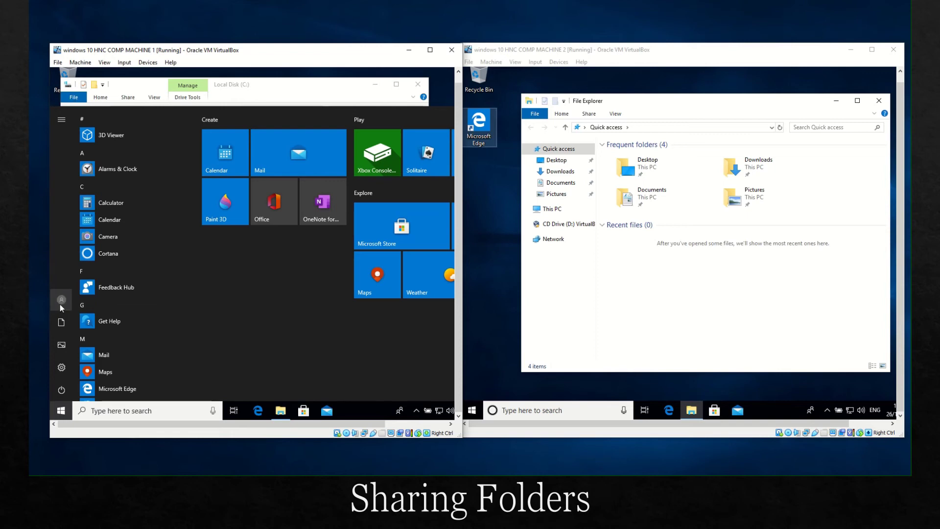
pyautogui.click(61, 303)
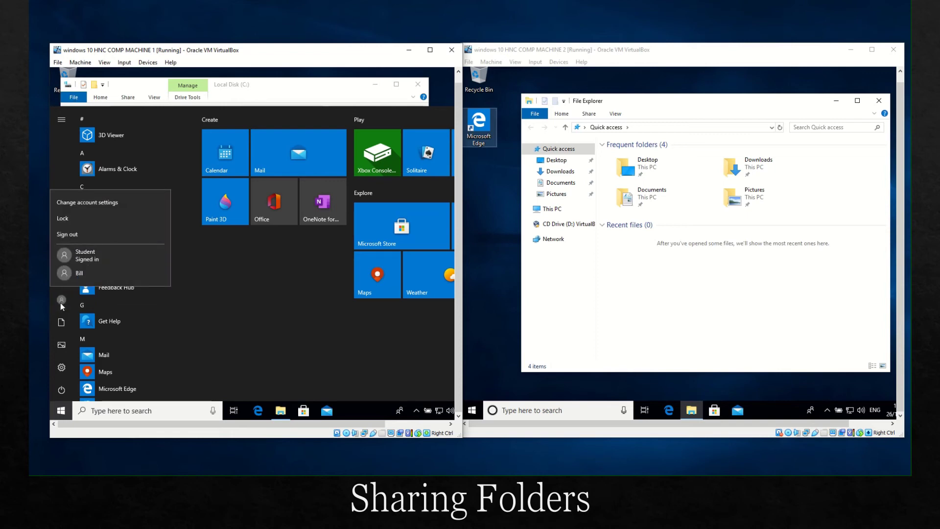
pyautogui.click(295, 320)
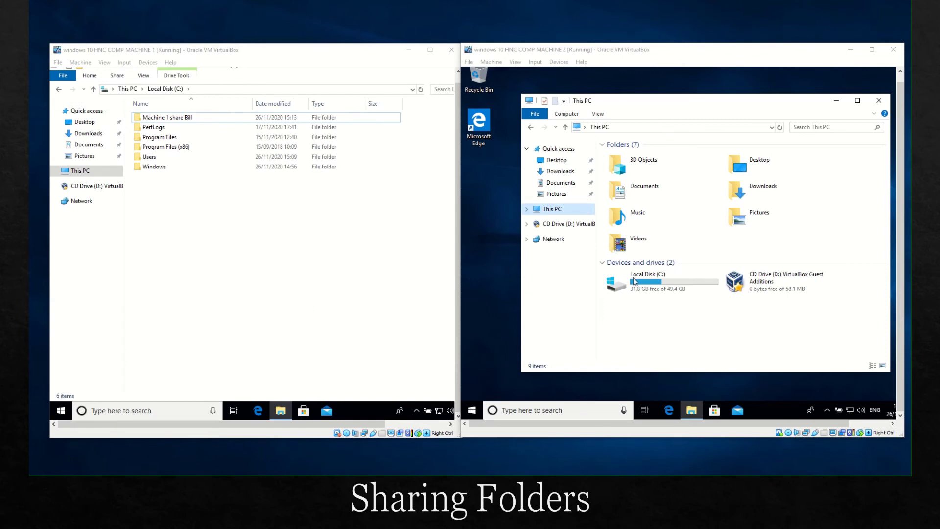
# Step: Open Machine 2's Local Disk (C:) and bring up its context menu
pyautogui.click(649, 274)
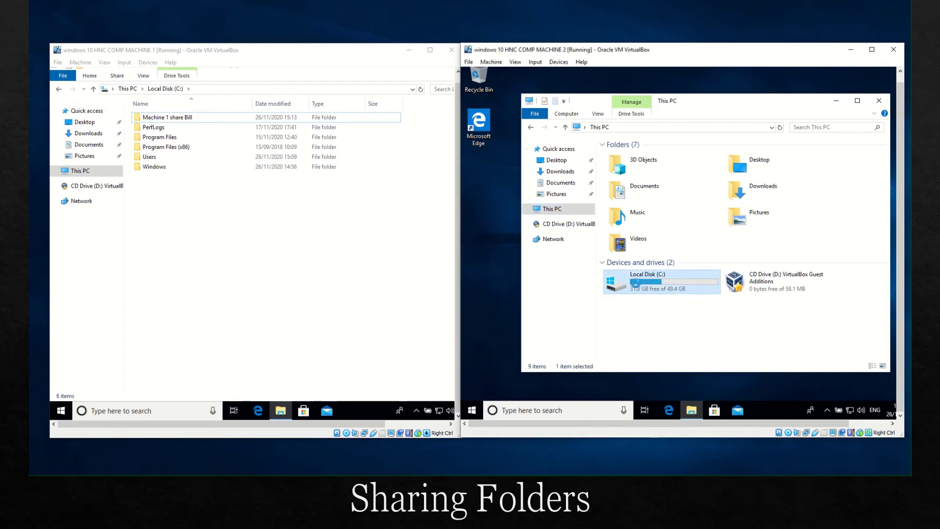
pyautogui.doubleClick(635, 283)
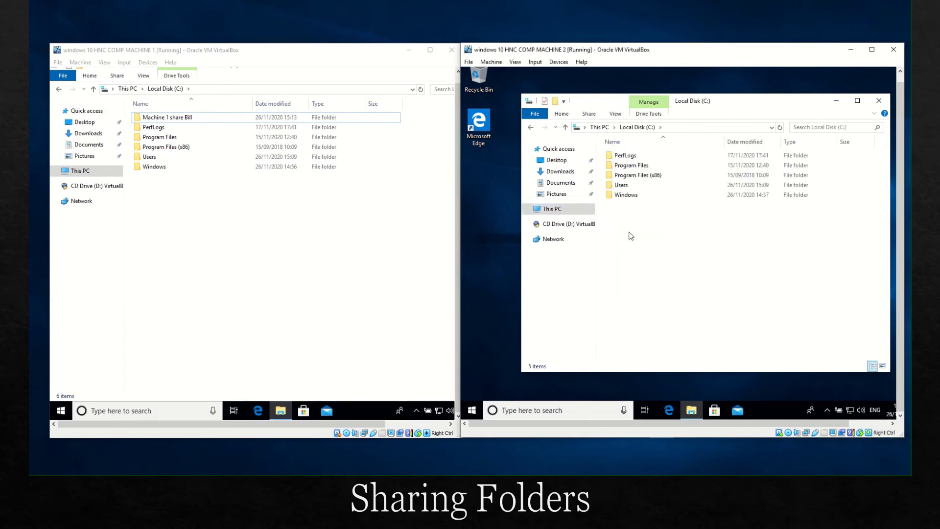
pyautogui.rightClick(631, 236)
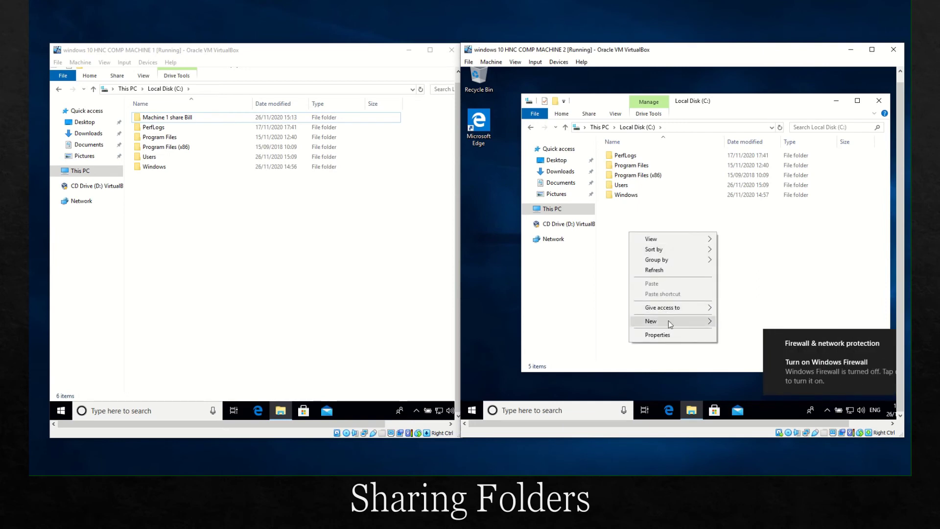
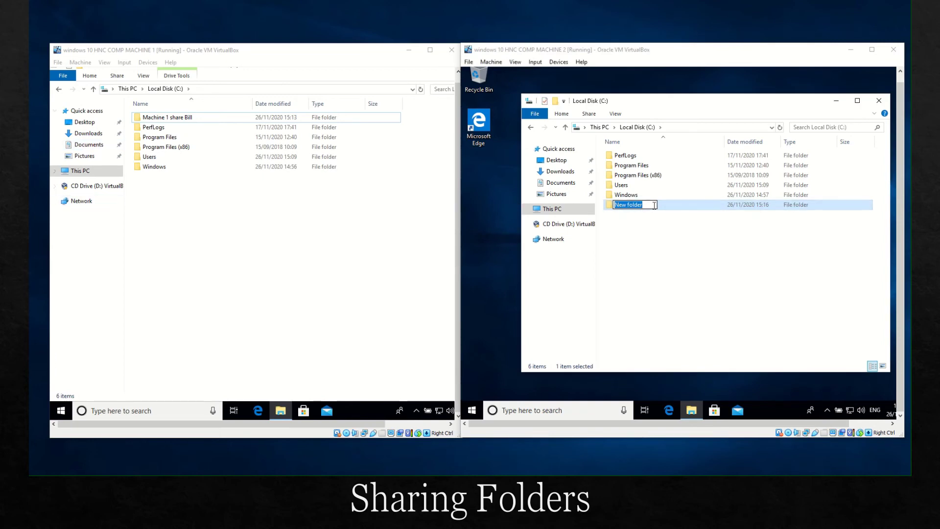
# Step: Rename the new C: folder on Machine 2 to 'Machine 2 Share' followed by the user's name
pyautogui.moveTo(654, 204); pyautogui.dragTo(606, 202)
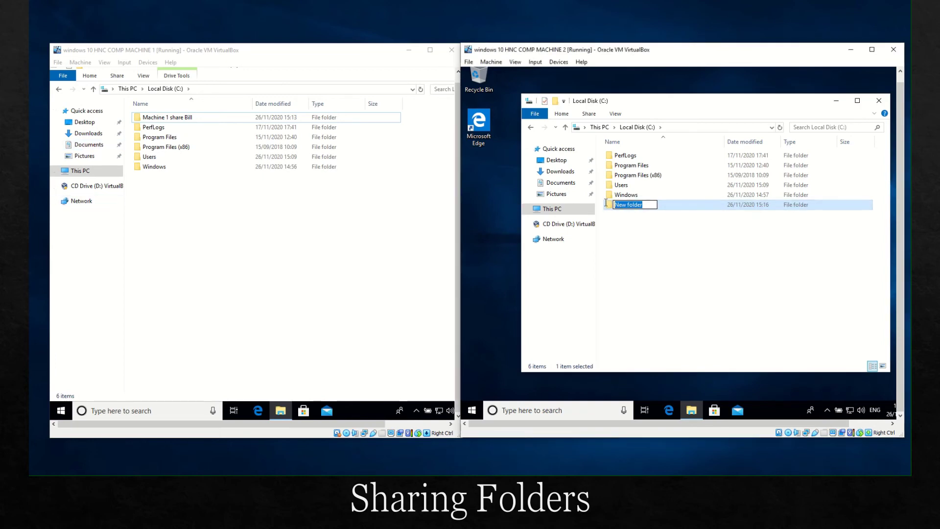
pyautogui.write('Machine 2 Ben')
pyautogui.write('hare')
pyautogui.click(705, 260)
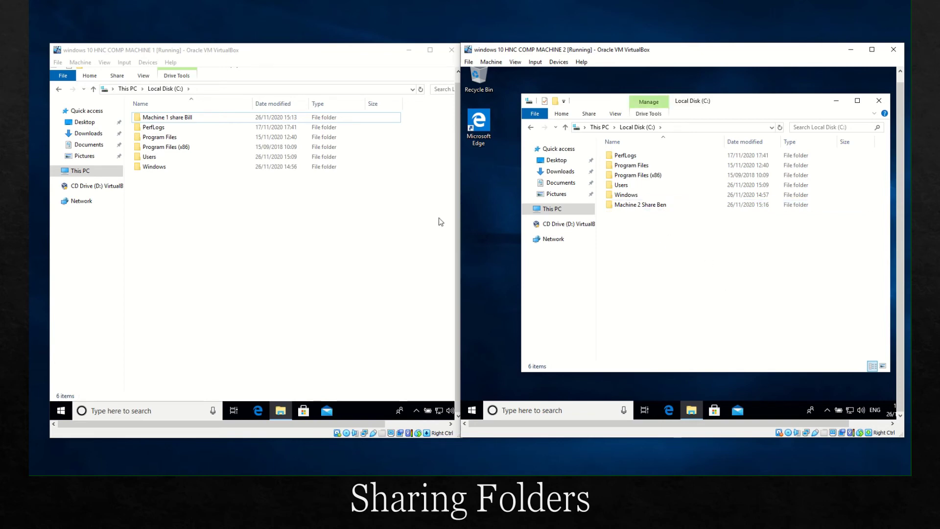
# Step: Open the sharing properties for Machine 1's C: drive and its Advanced Sharing options
pyautogui.rightClick(194, 120)
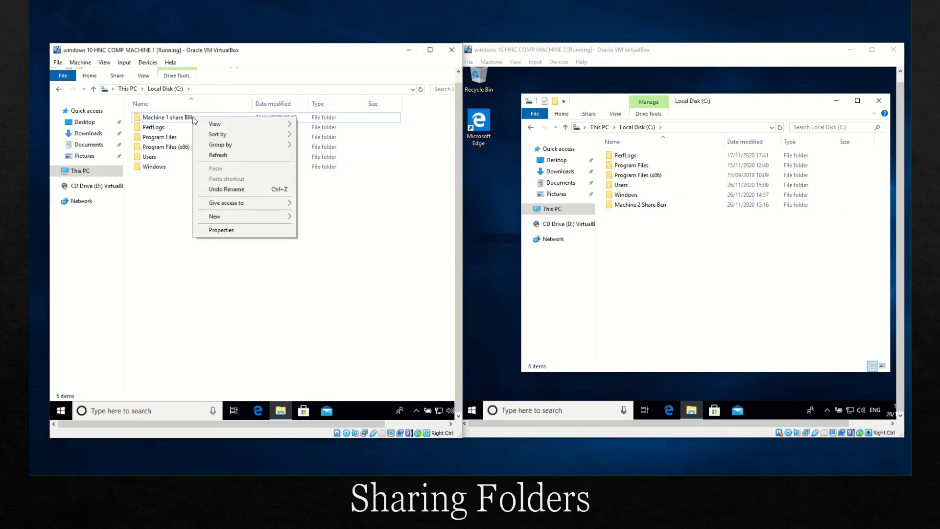
pyautogui.moveTo(257, 202)
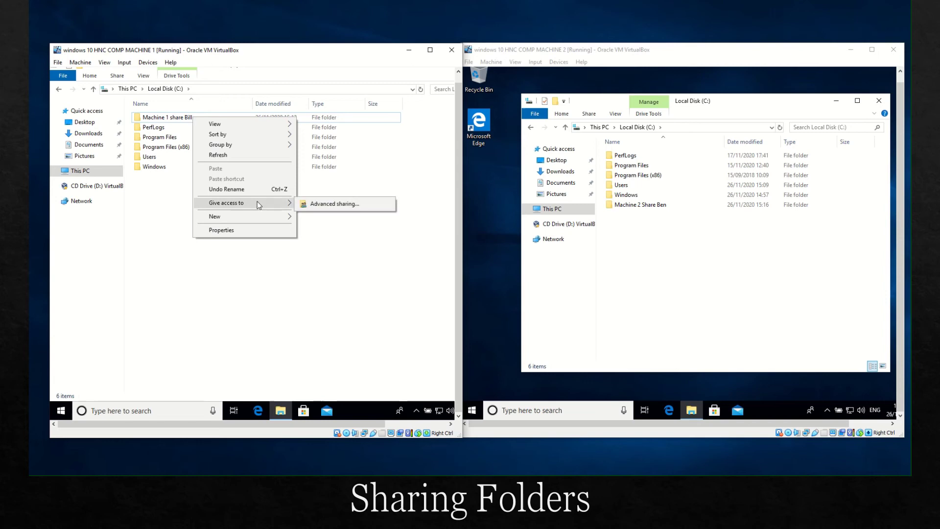
pyautogui.click(336, 204)
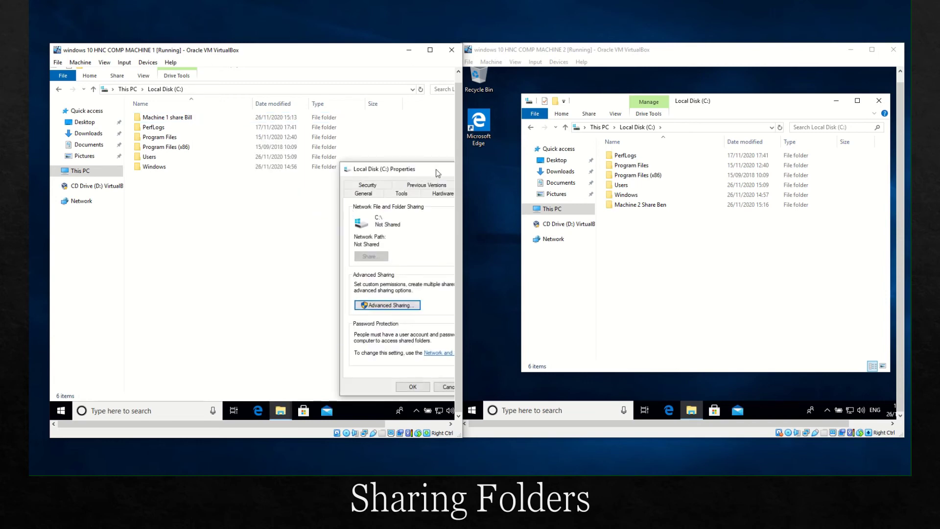
pyautogui.moveTo(392, 169); pyautogui.dragTo(266, 139)
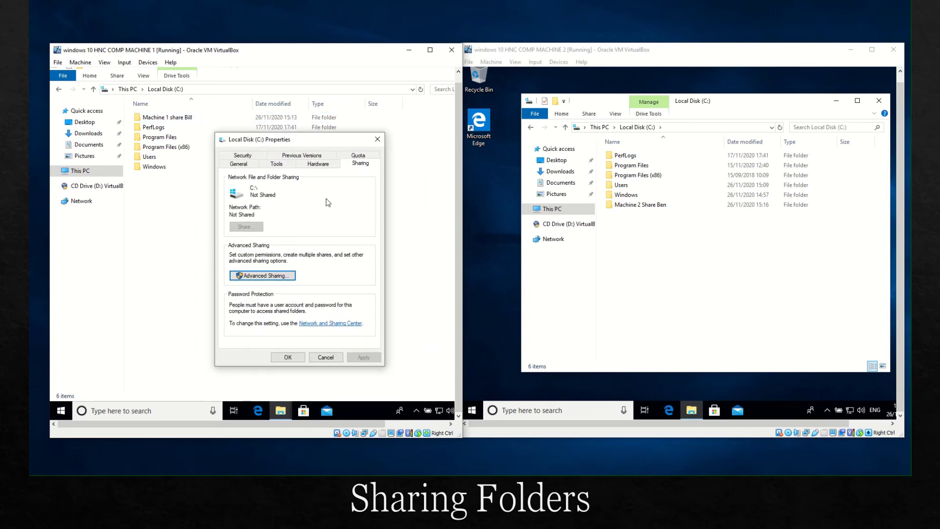
pyautogui.click(278, 276)
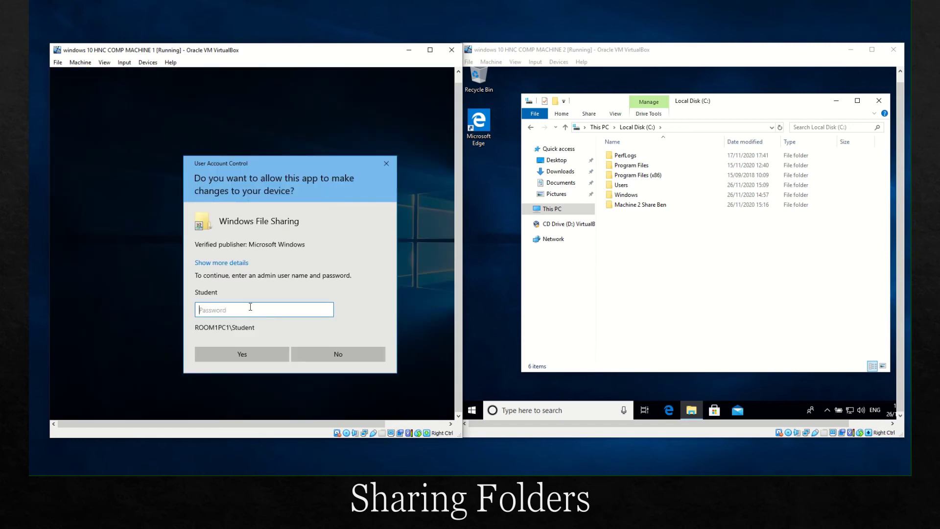
# Step: Approve with the administrator password, tick Share this folder, then close Advanced Sharing without applying
pyautogui.write('•')
pyautogui.press('Return')
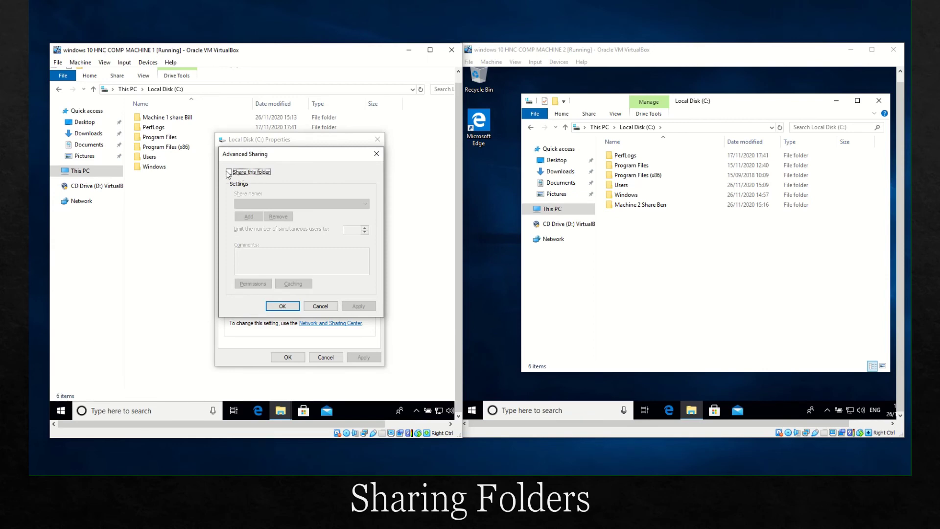
pyautogui.click(236, 172)
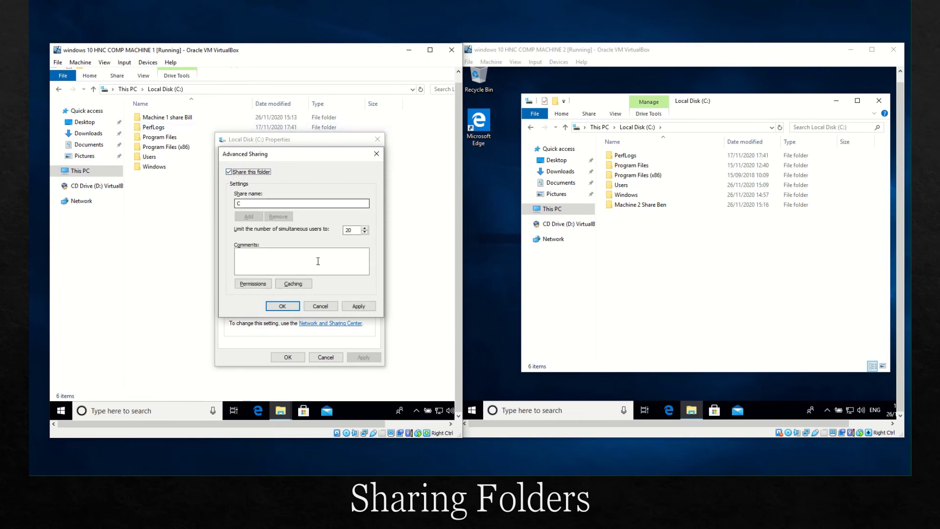
pyautogui.click(357, 307)
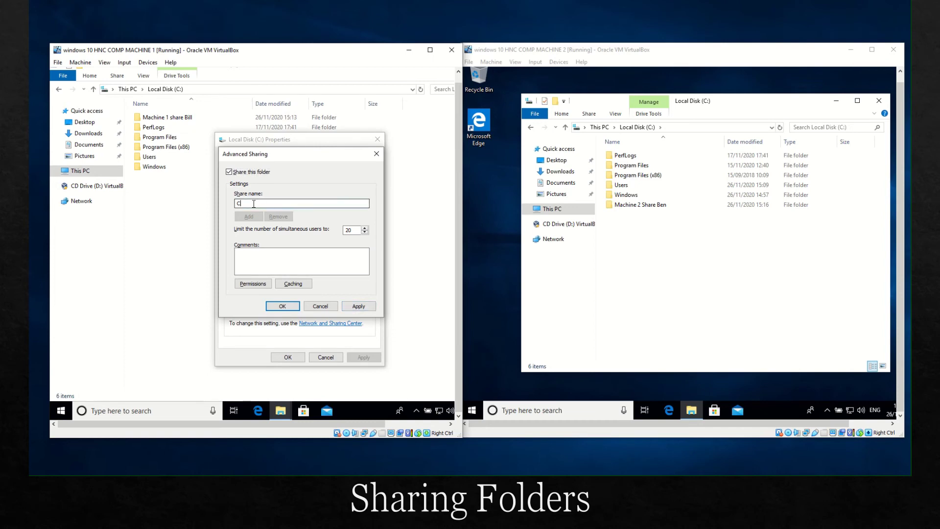
pyautogui.click(335, 307)
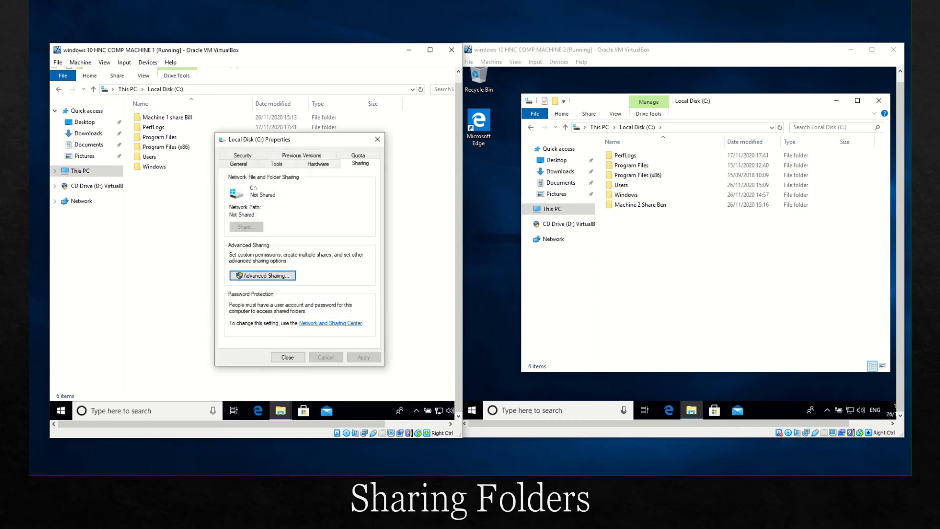
# Step: Close the drive properties and add the second user to the Machine 1 share folder's sharing list
pyautogui.click(287, 357)
pyautogui.rightClick(170, 119)
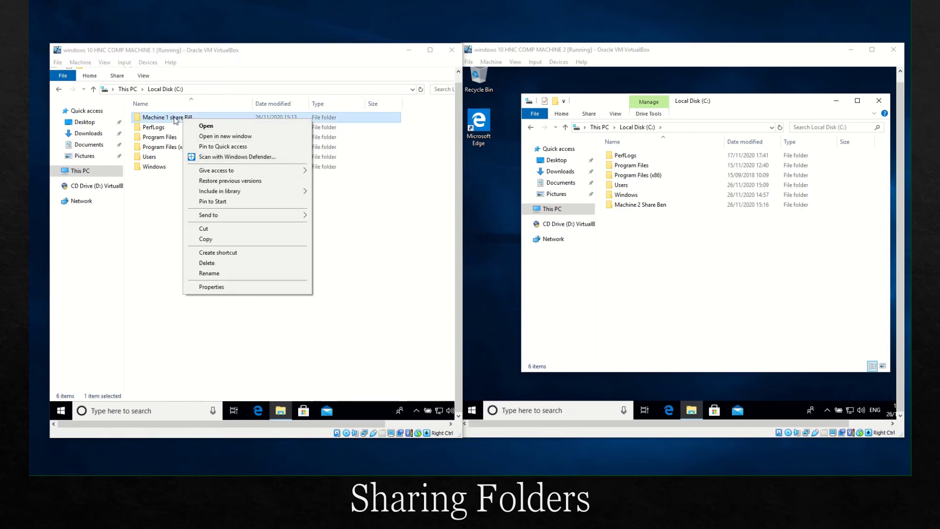
pyautogui.moveTo(254, 170)
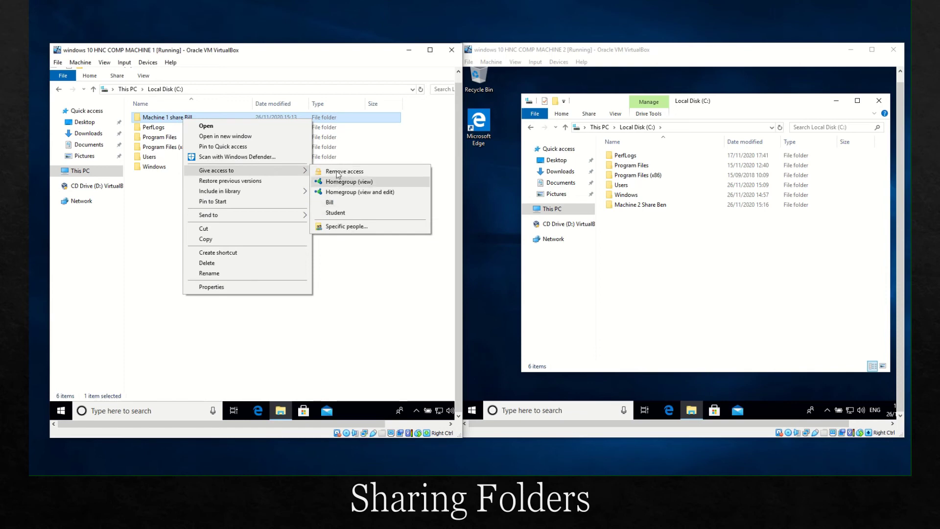
pyautogui.click(341, 229)
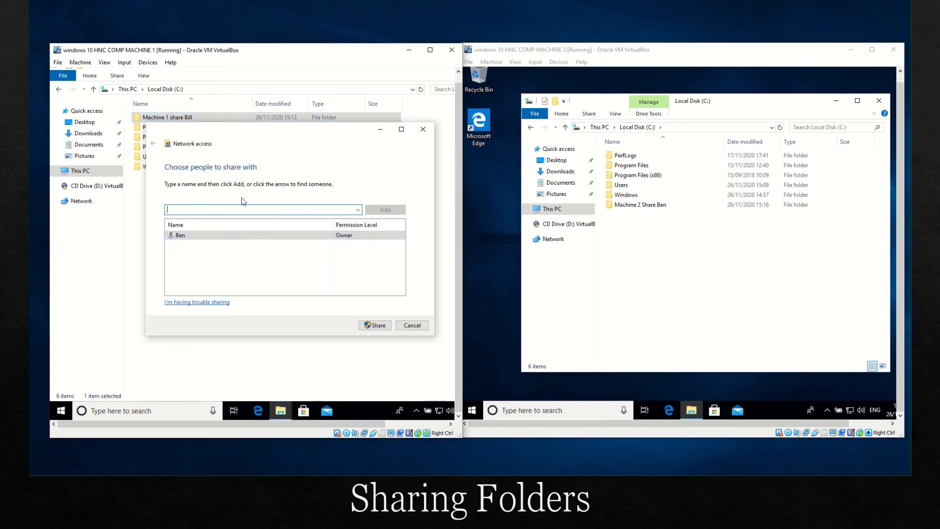
pyautogui.write('bill')
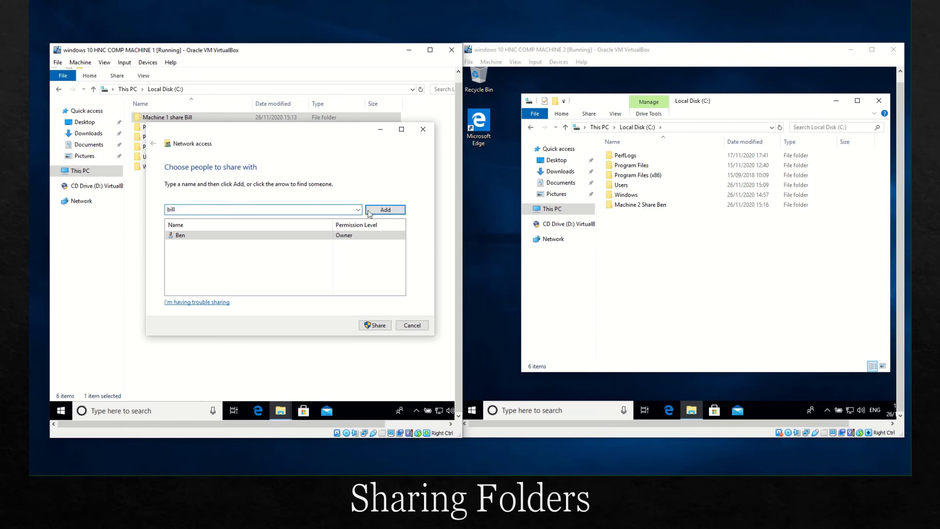
pyautogui.click(385, 210)
# Step: Give that user Read/Write permission, share the folder, and approve the administrator prompt
pyautogui.click(352, 244)
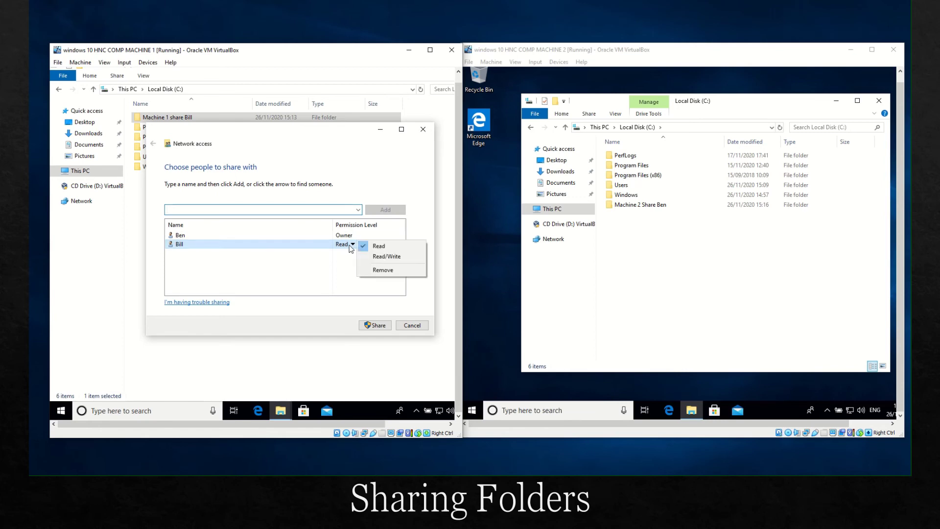
pyautogui.click(375, 257)
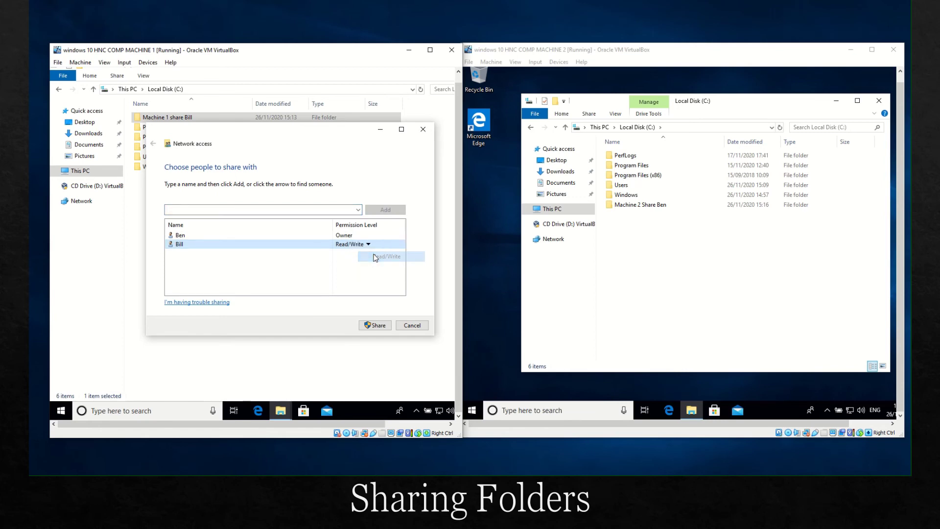
pyautogui.click(370, 326)
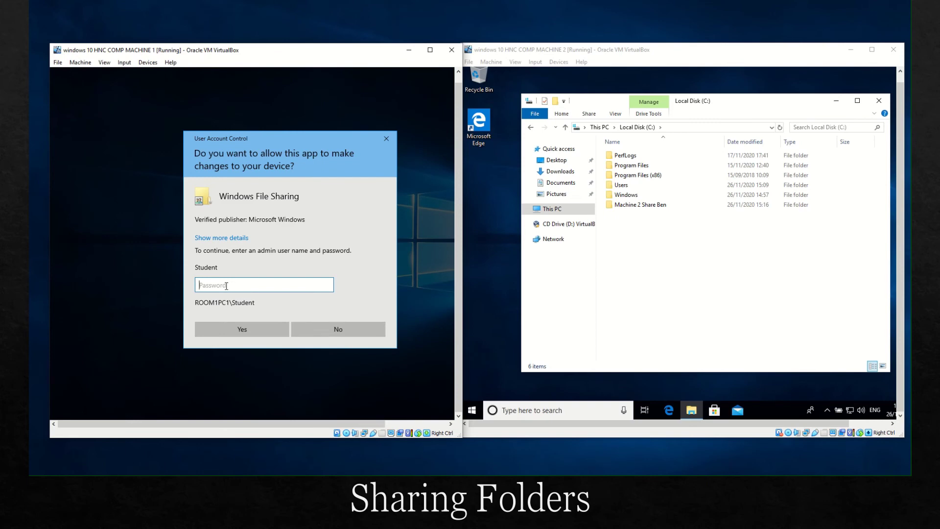
pyautogui.write('p')
pyautogui.click(260, 329)
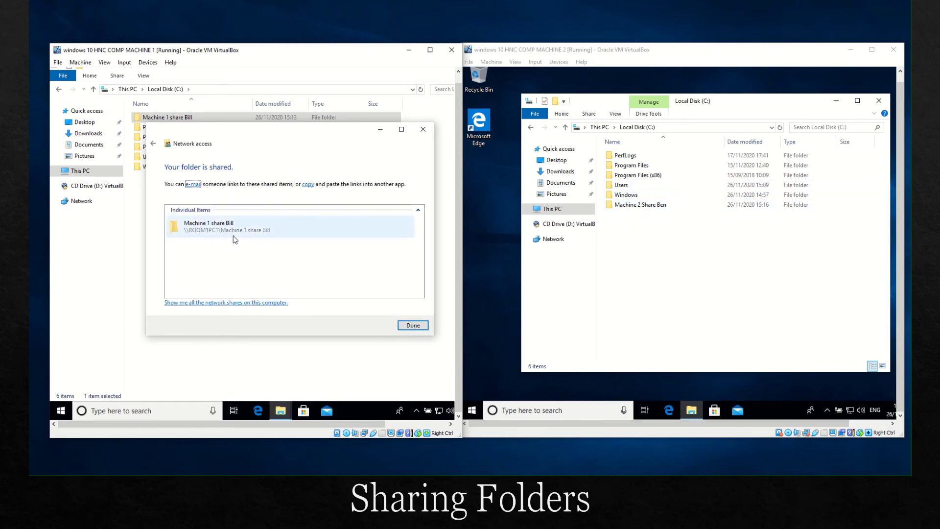
pyautogui.click(629, 205)
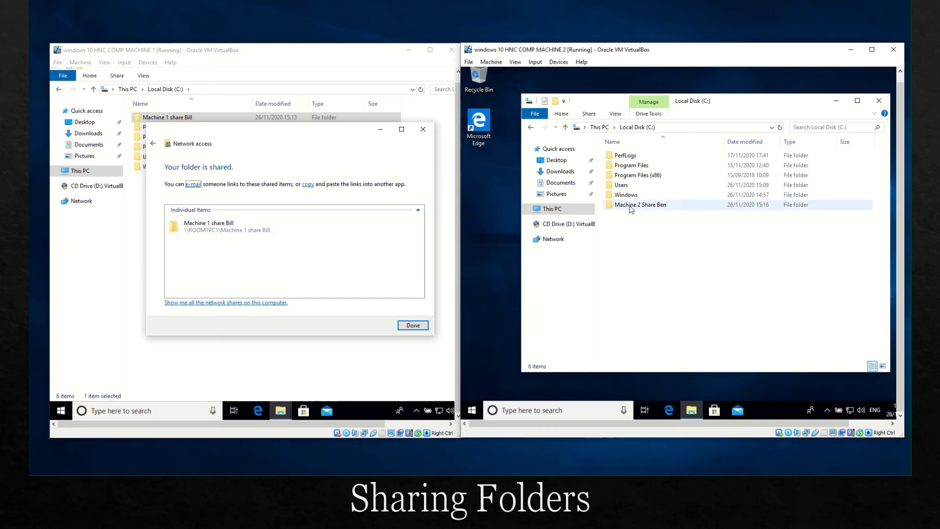
# Step: Add the Machine 2 user to the sharing list of Machine 2's share folder
pyautogui.rightClick(635, 206)
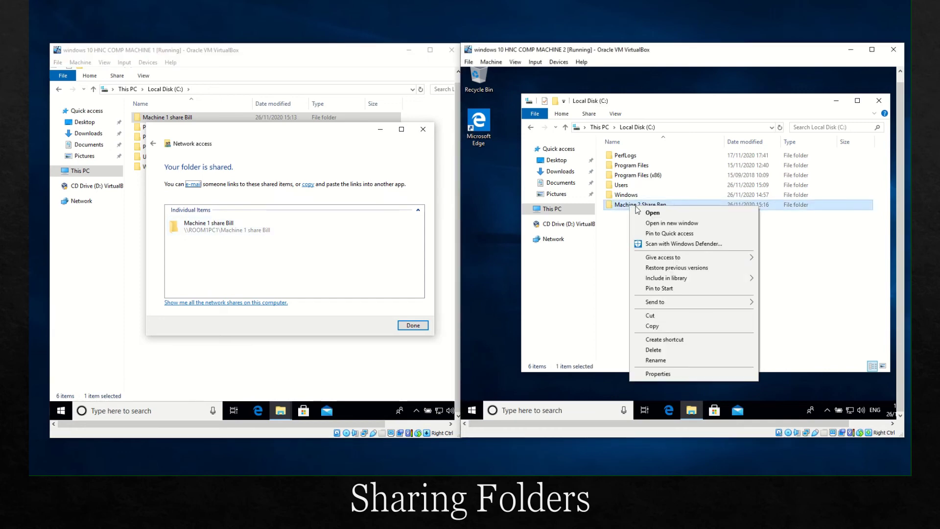
pyautogui.moveTo(710, 258)
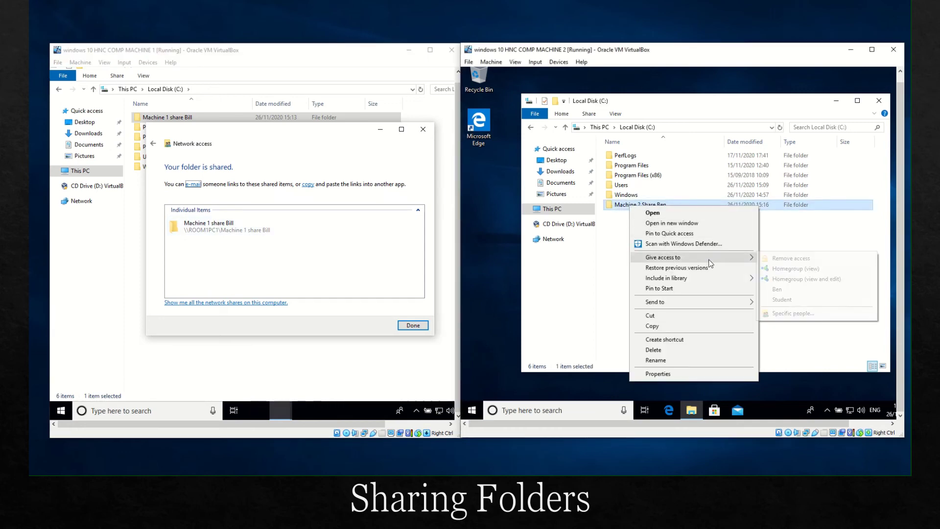
pyautogui.click(790, 314)
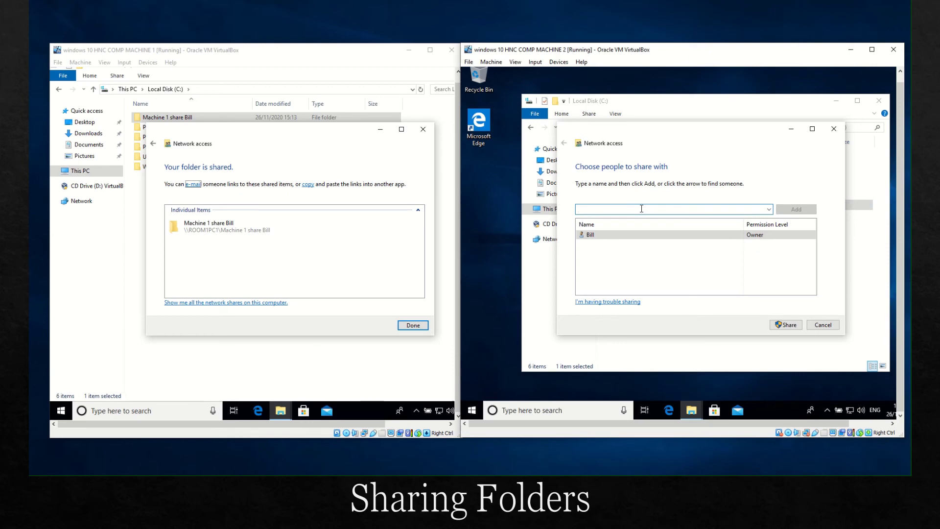
pyautogui.write('ben')
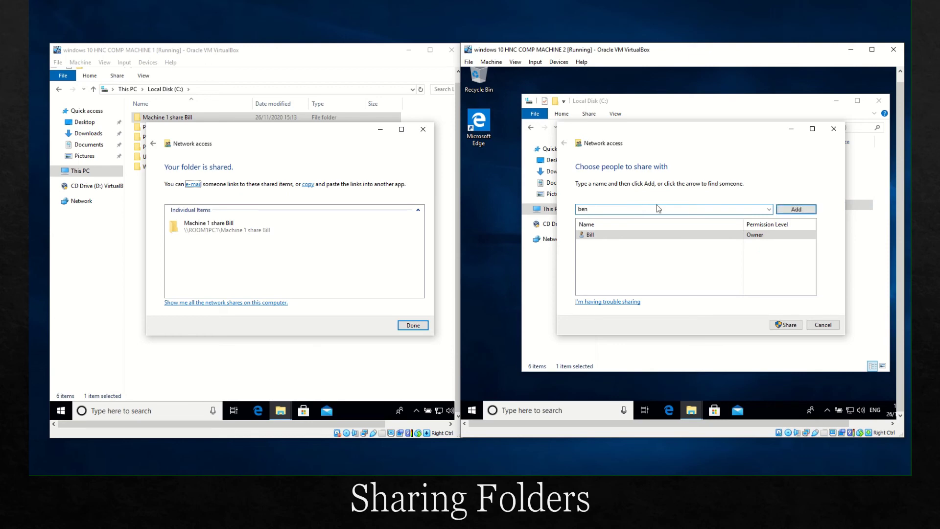
pyautogui.click(796, 209)
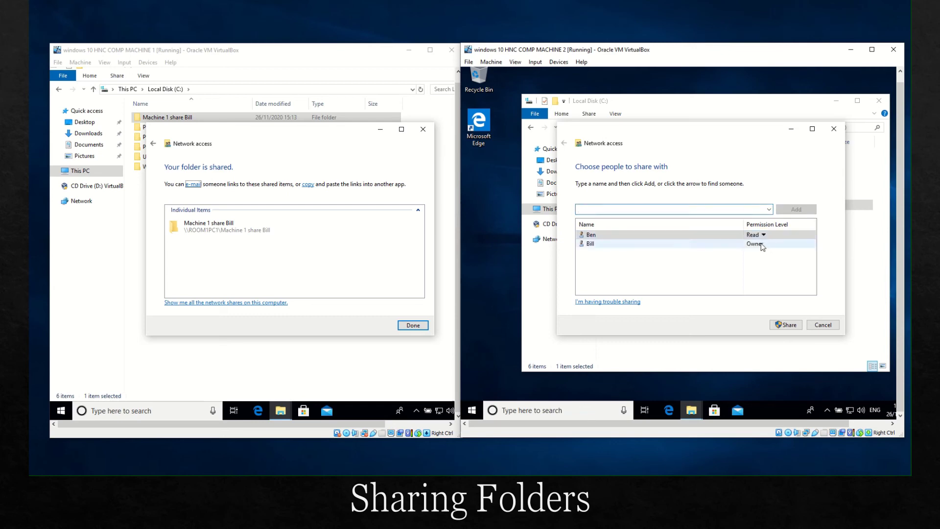
# Step: Set that user's permission to Read/Write, share the folder, and approve with the admin password
pyautogui.click(763, 235)
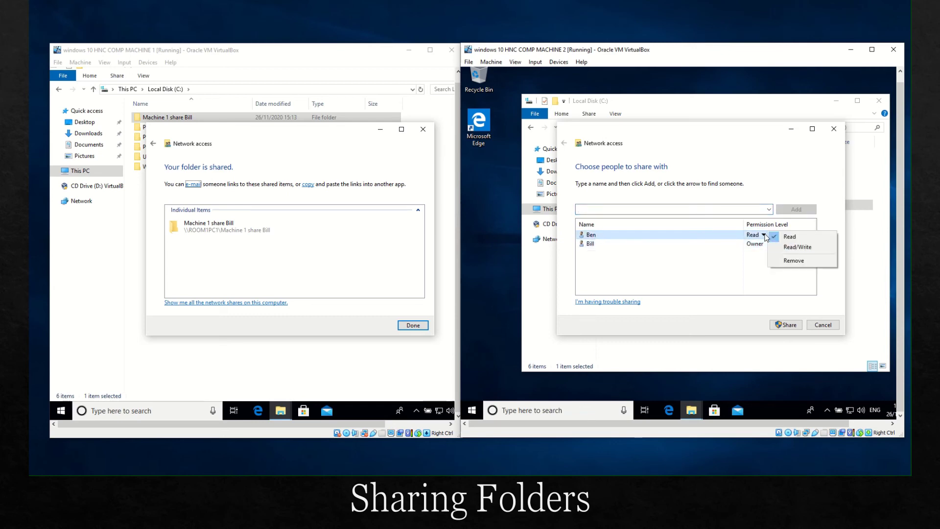
pyautogui.click(797, 247)
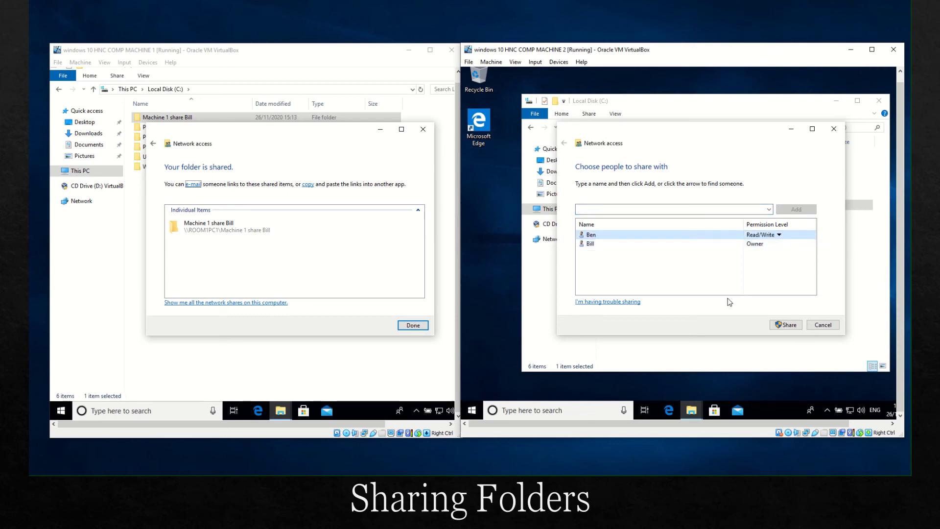
pyautogui.click(790, 327)
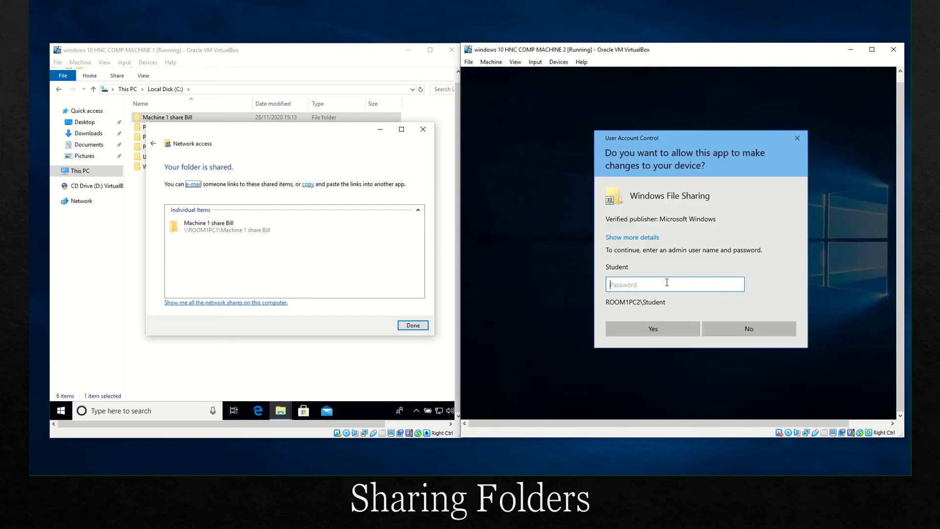
pyautogui.write('p')
pyautogui.press('Return')
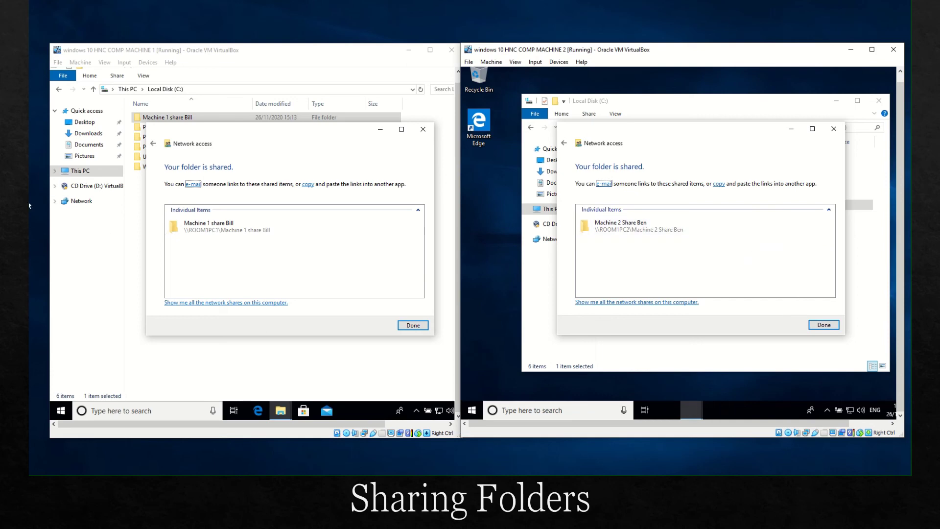
# Step: Close both machines' sharing confirmations and Machine 2's C: window, leaving Machine 1 on Network
pyautogui.click(69, 212)
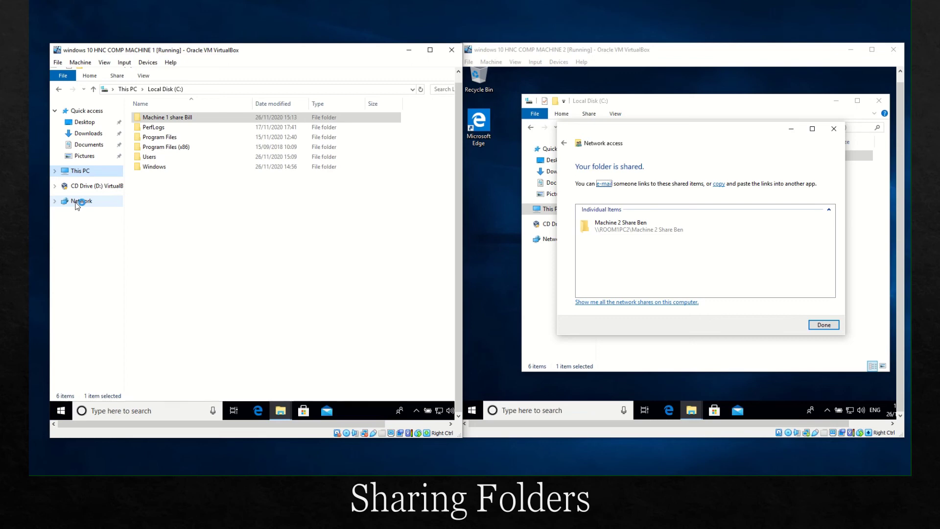
pyautogui.click(77, 203)
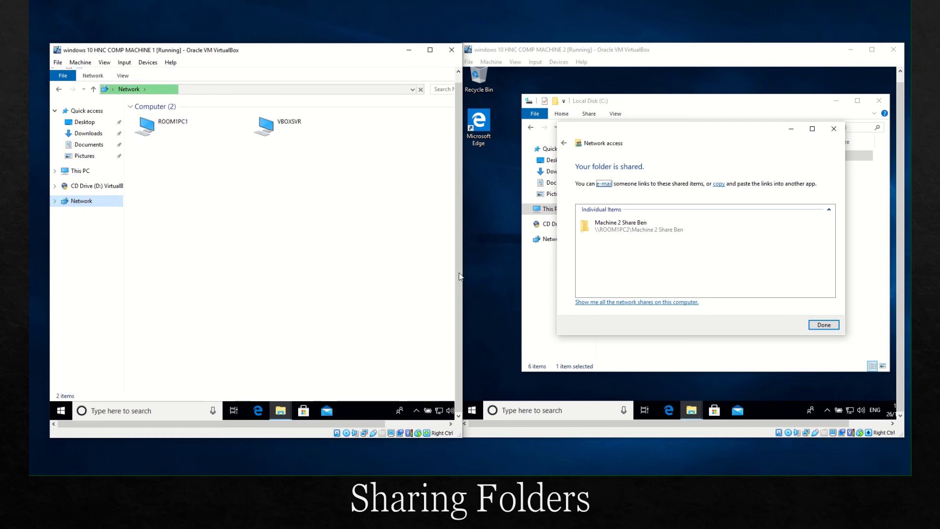
pyautogui.click(826, 324)
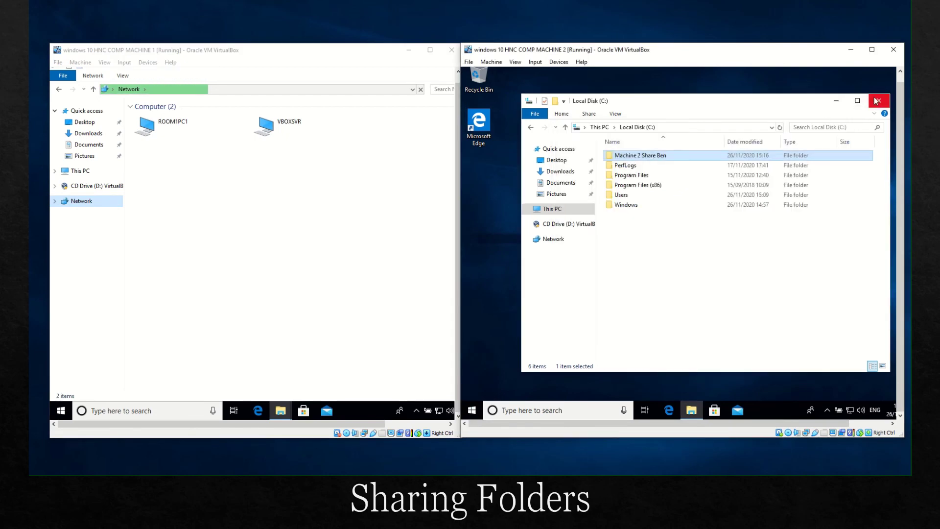
pyautogui.click(879, 100)
pyautogui.click(290, 414)
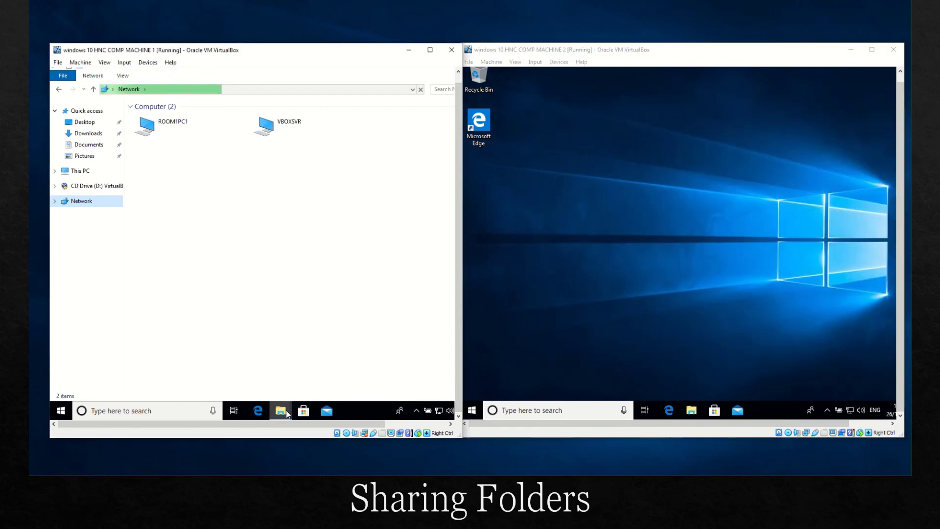
pyautogui.click(333, 356)
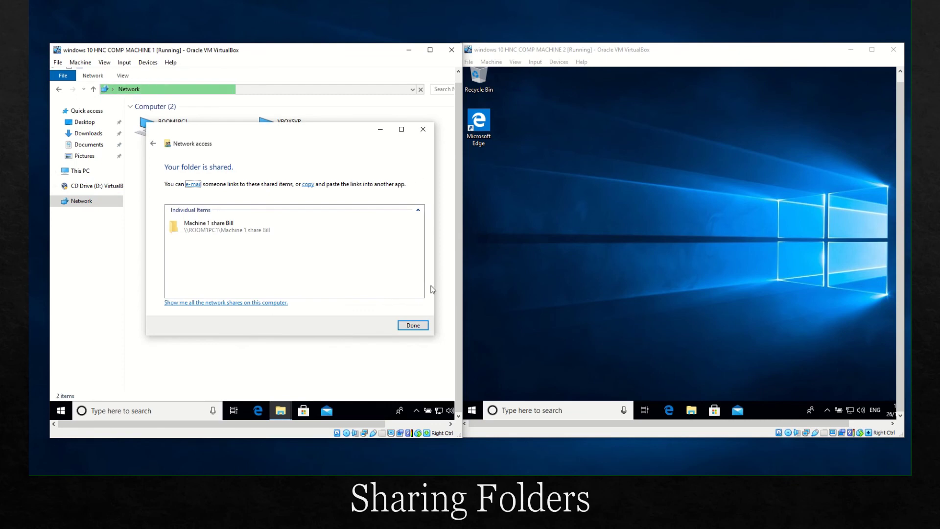
pyautogui.click(413, 325)
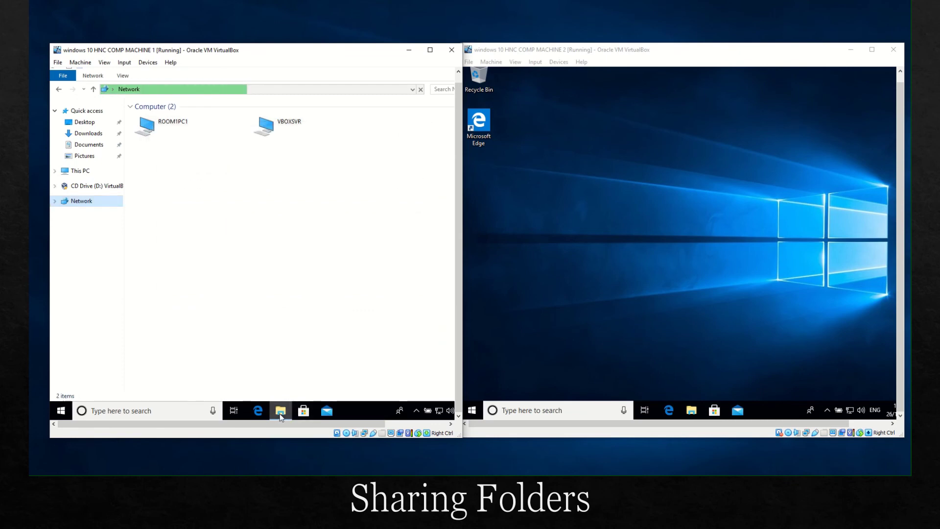
pyautogui.click(282, 411)
pyautogui.click(280, 411)
# Step: On Machine 2, browse Network and open ROOM1PC2 to view its shared folder
pyautogui.click(664, 279)
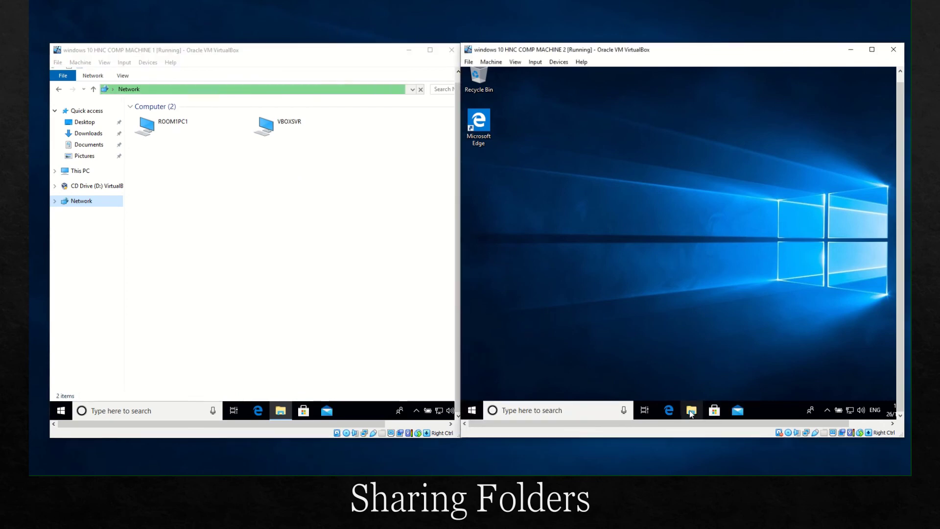
pyautogui.press('super+e')
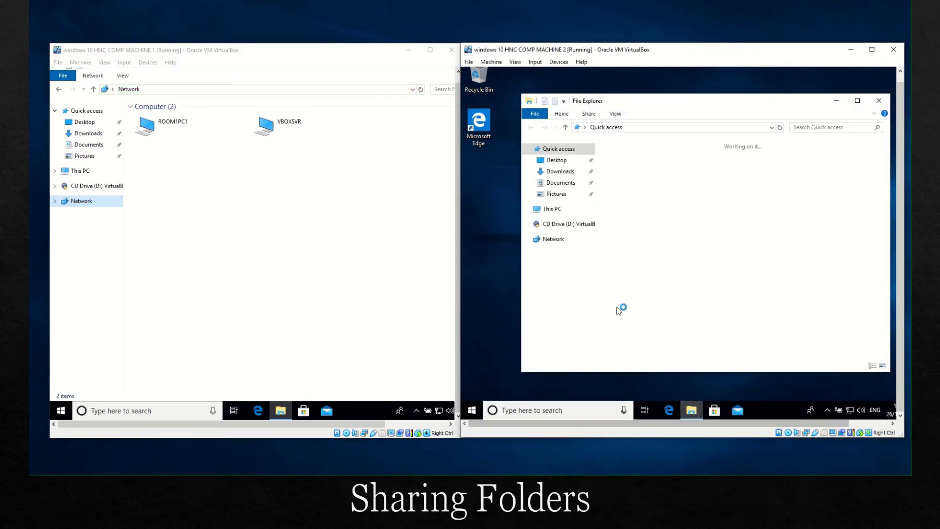
pyautogui.click(549, 240)
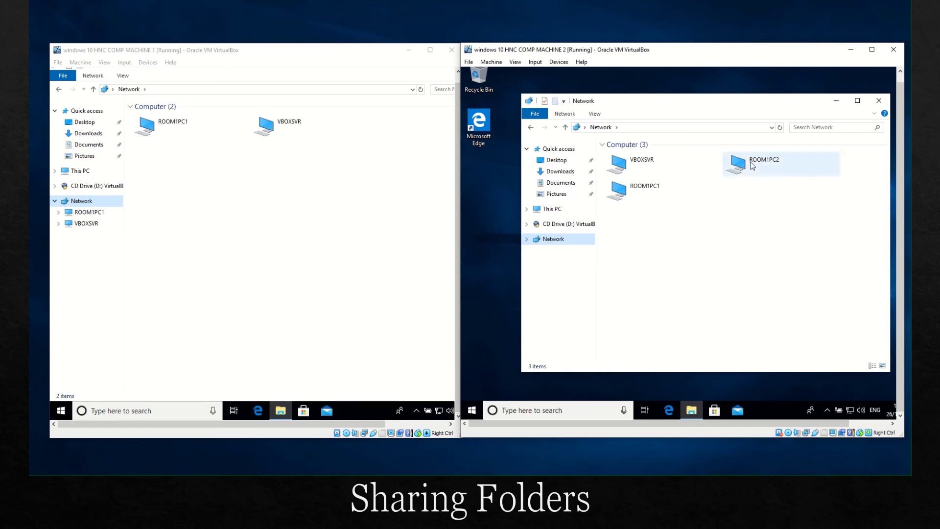
pyautogui.click(740, 170)
pyautogui.doubleClick(740, 170)
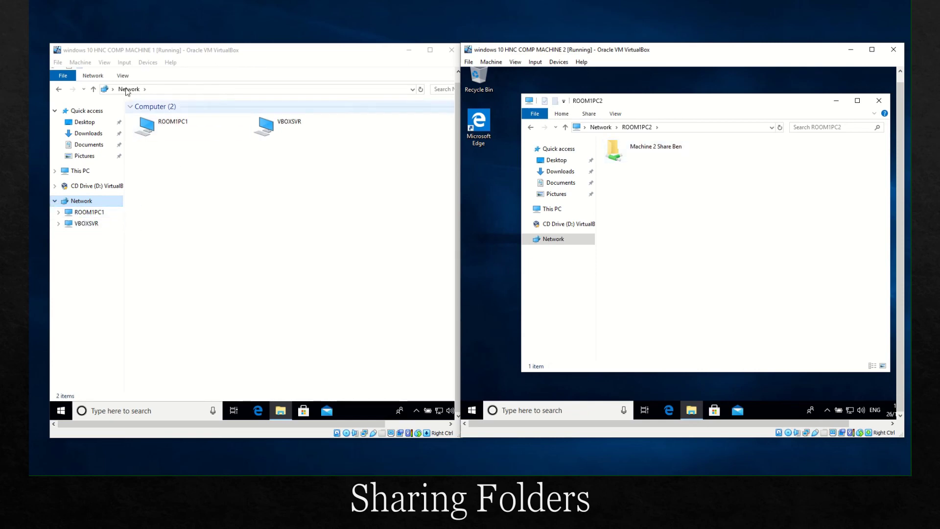
pyautogui.click(420, 89)
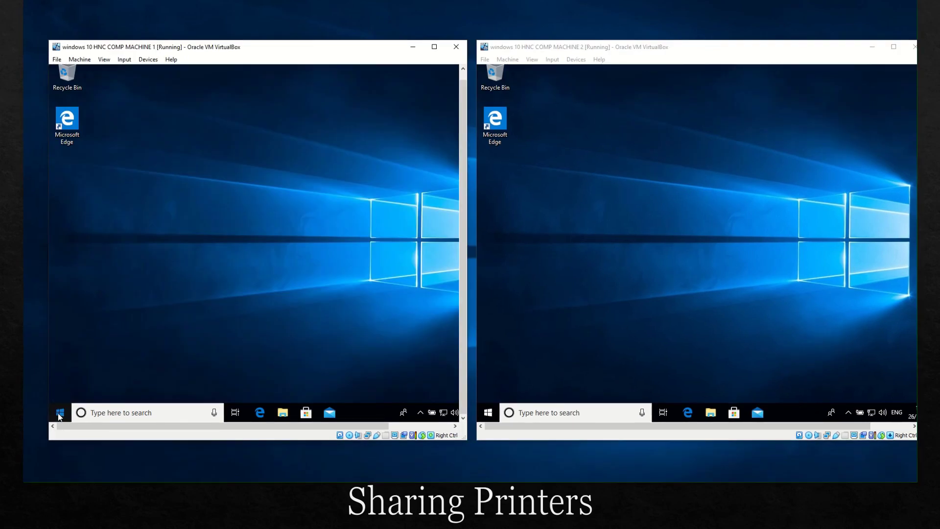
# Step: Launch Windows Settings from Machine 1's Start menu
pyautogui.click(58, 414)
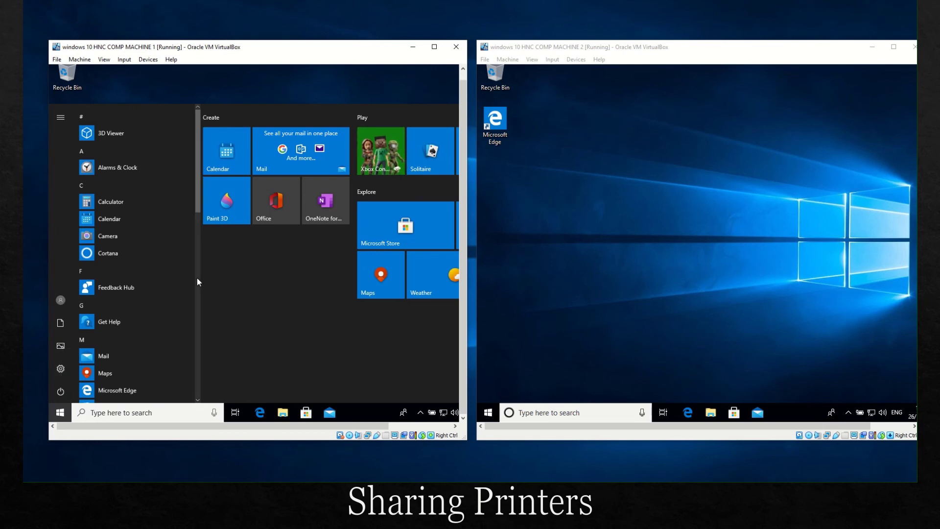
pyautogui.click(61, 370)
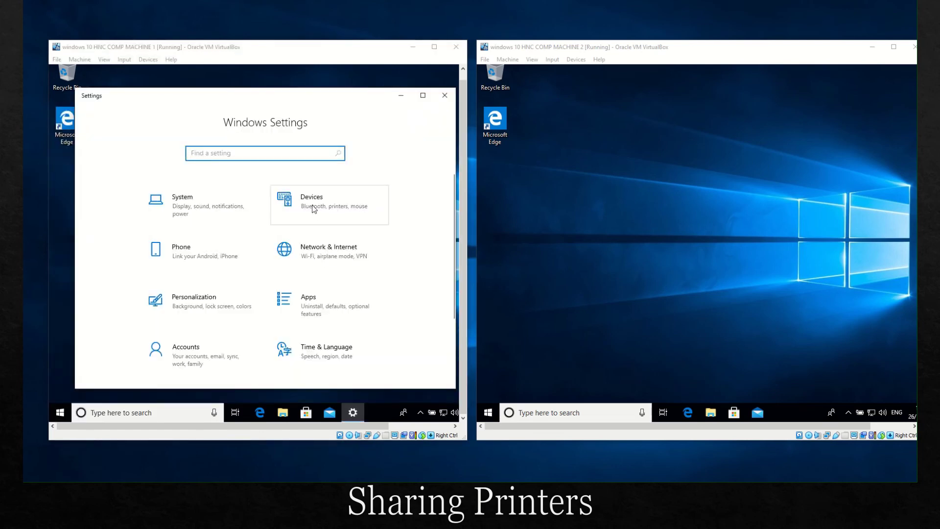
pyautogui.click(318, 207)
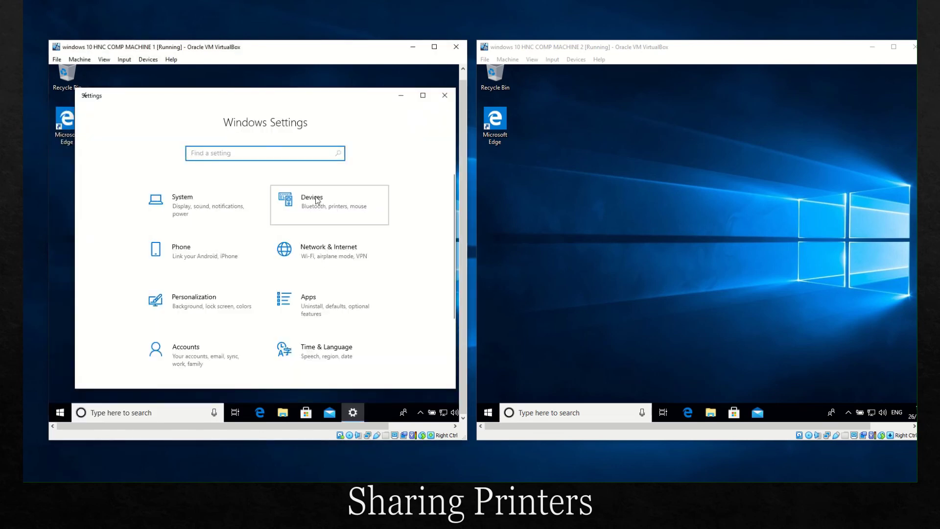
# Step: Go to Devices > Printers & scanners, add a printer, and choose 'The printer that I want isn't listed'
pyautogui.click(317, 200)
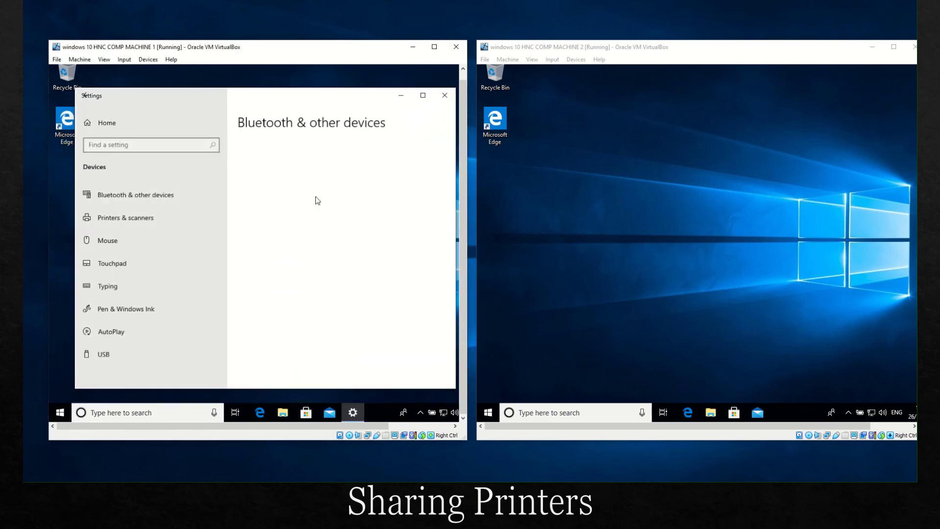
pyautogui.click(133, 219)
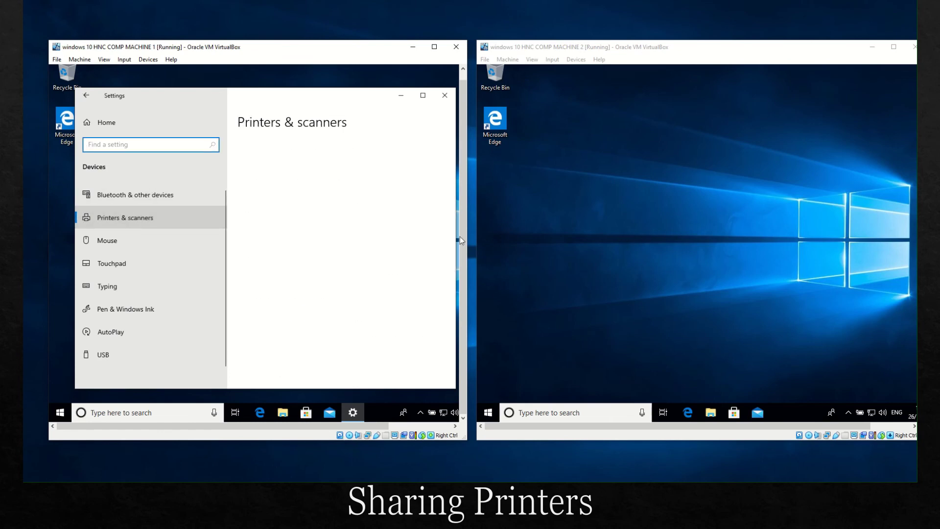
pyautogui.click(251, 174)
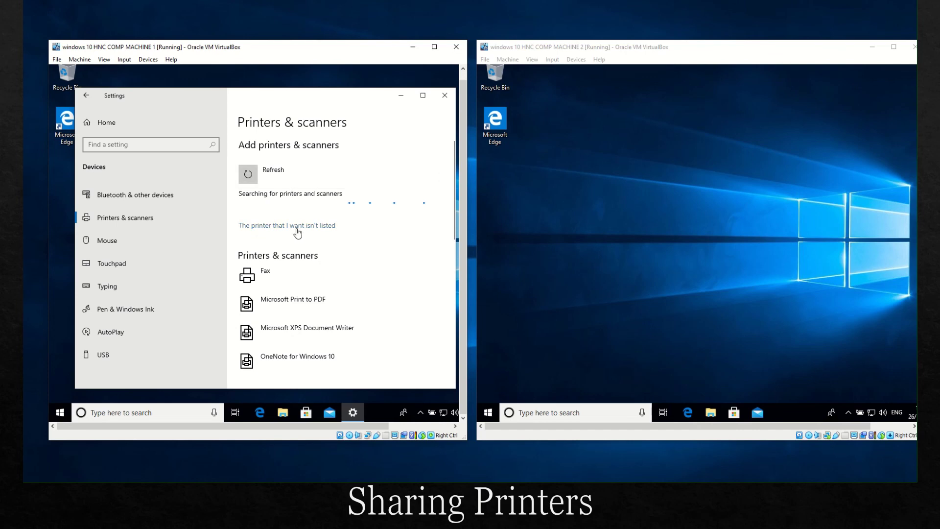
pyautogui.click(294, 226)
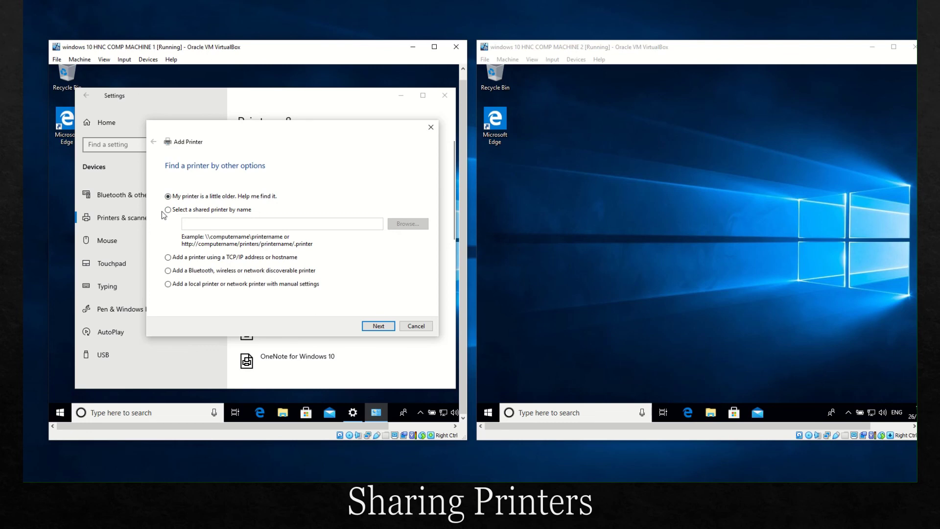
# Step: Choose adding a printer with manual settings and keep LPT1 as the existing port
pyautogui.click(169, 286)
pyautogui.click(378, 328)
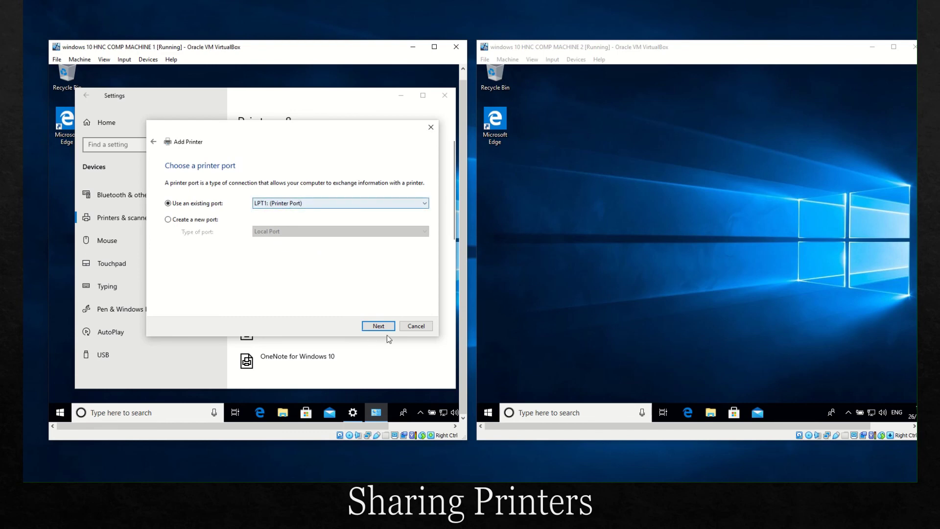
pyautogui.click(354, 204)
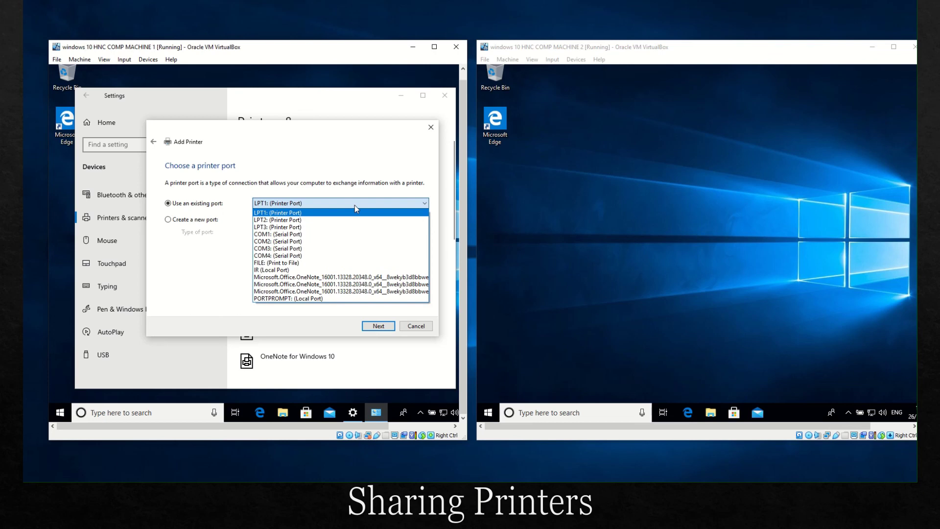
pyautogui.click(355, 205)
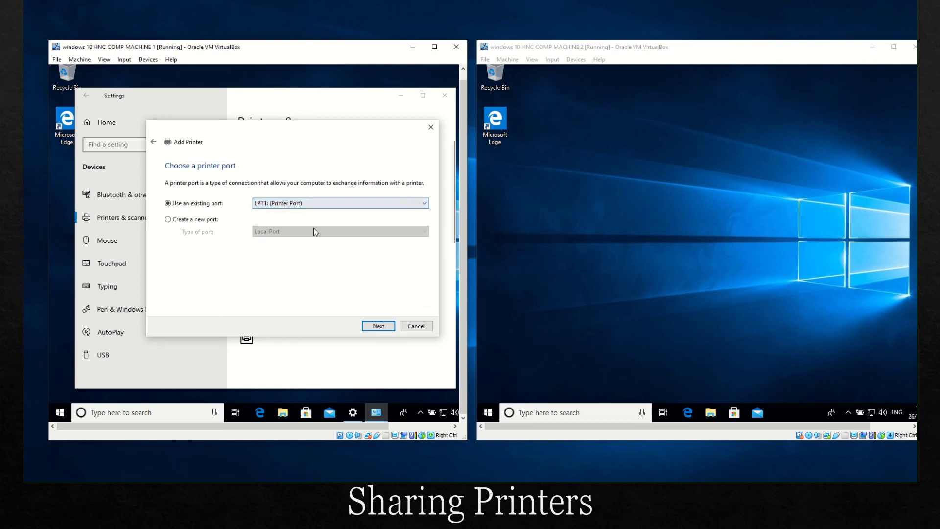
pyautogui.click(383, 321)
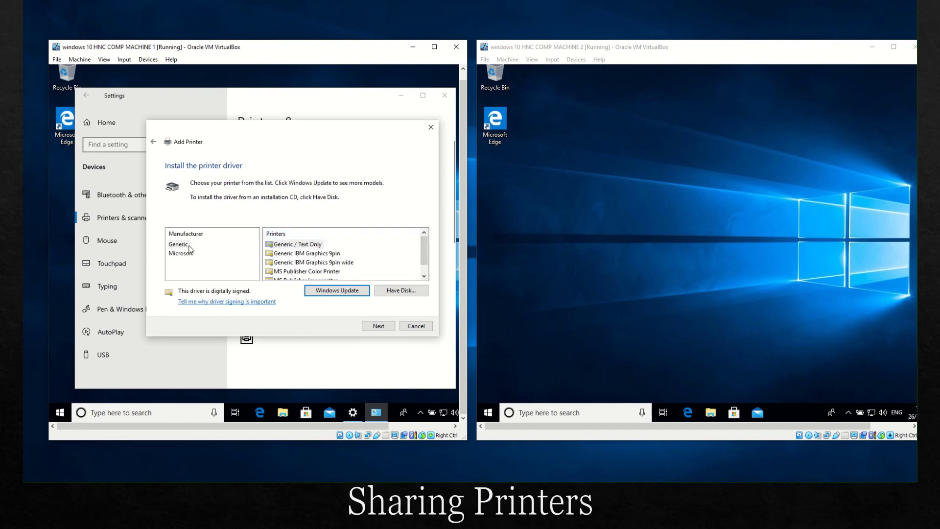
# Step: Select the Generic MS Publisher Color Printer driver and continue
pyautogui.moveTo(424, 250); pyautogui.dragTo(424, 257)
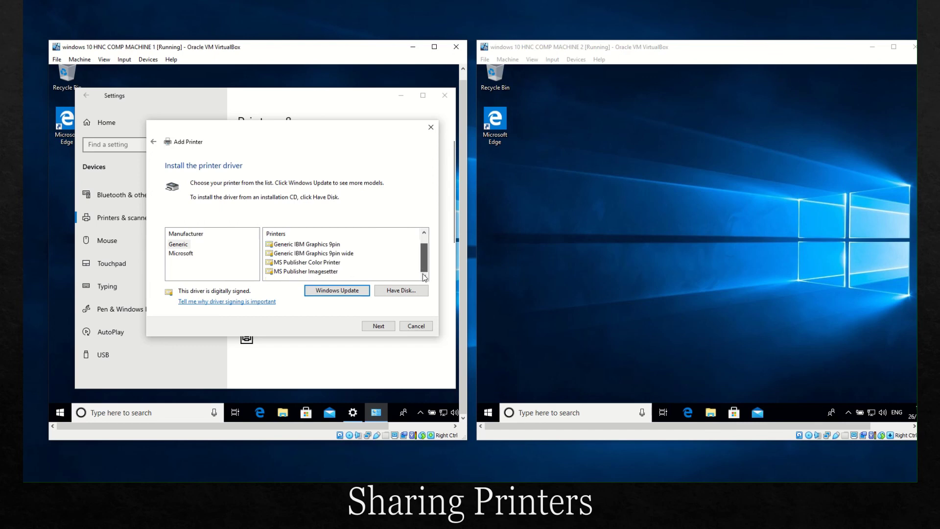
pyautogui.click(184, 253)
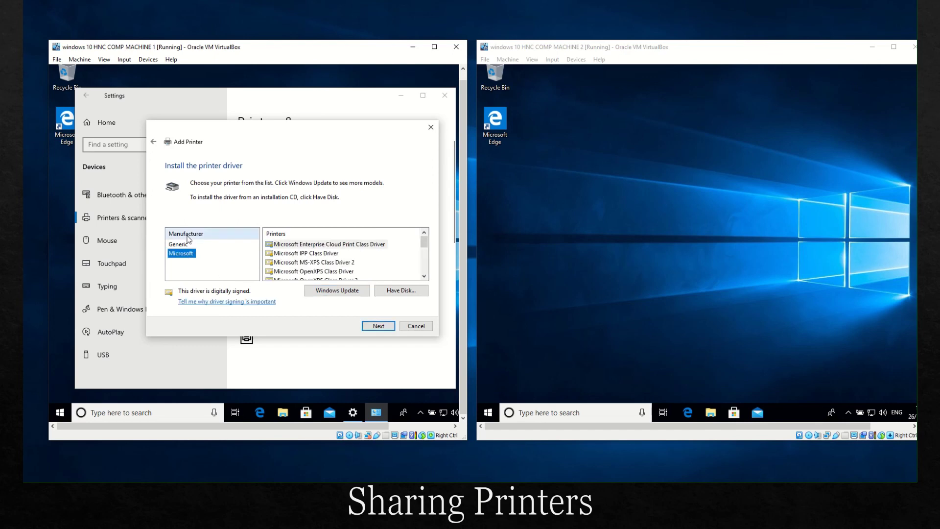
pyautogui.click(182, 244)
pyautogui.click(182, 254)
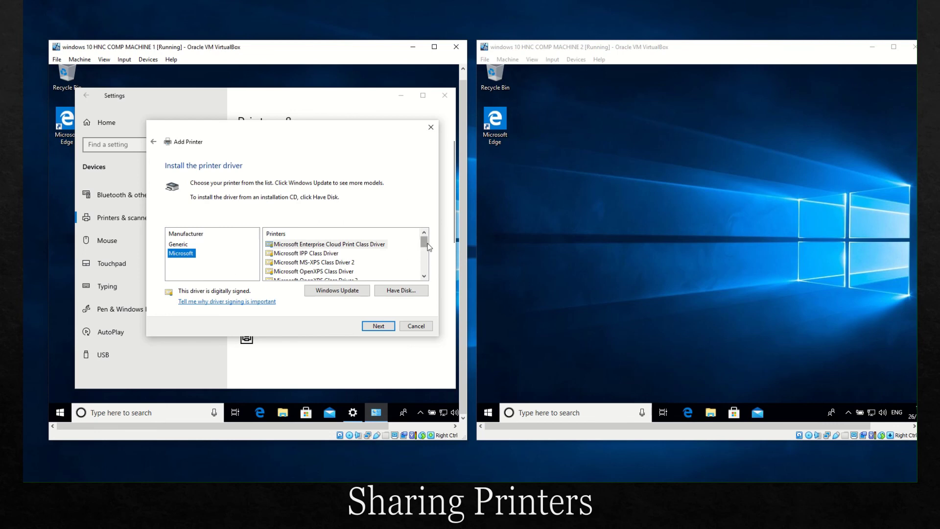
pyautogui.moveTo(429, 248); pyautogui.dragTo(429, 271)
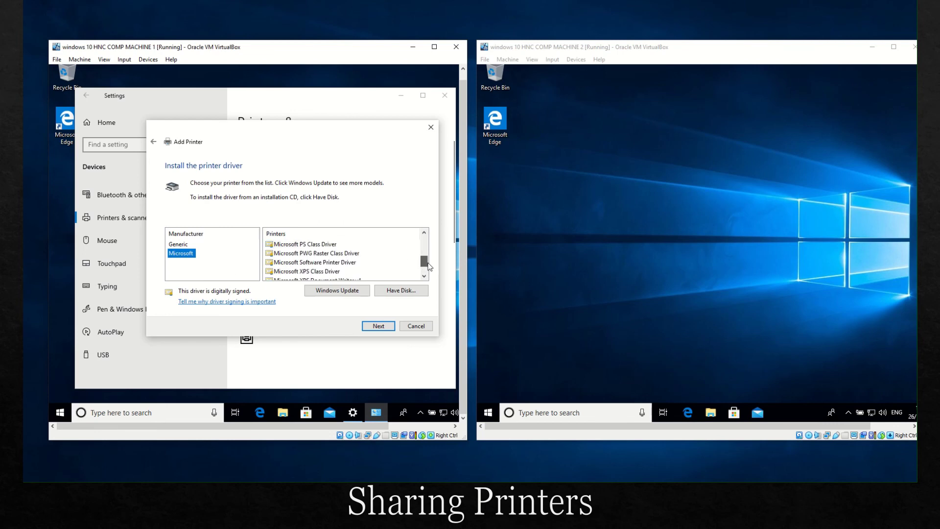
pyautogui.click(191, 245)
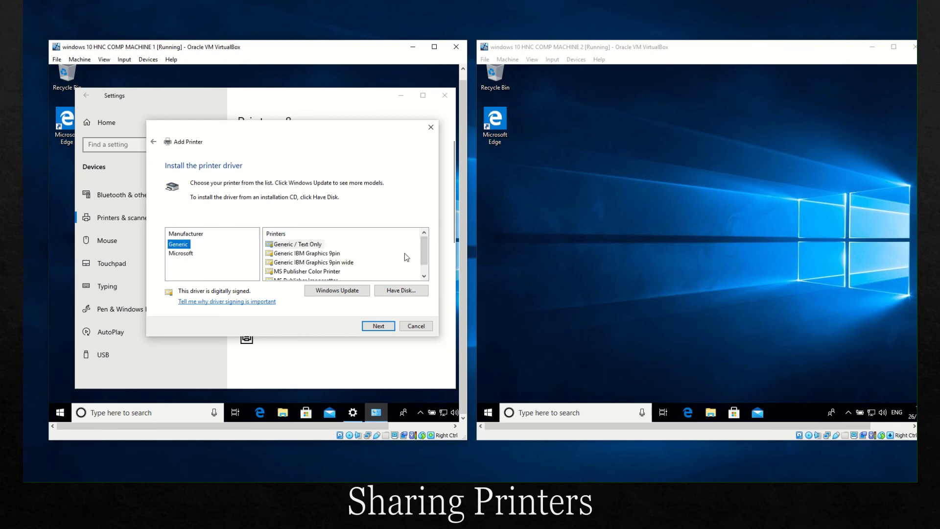
pyautogui.moveTo(424, 251); pyautogui.dragTo(424, 268)
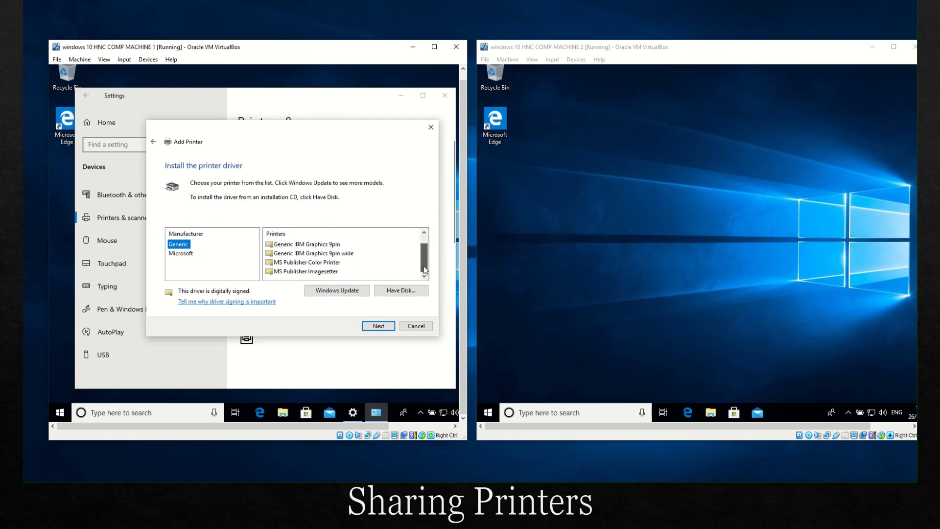
pyautogui.click(308, 262)
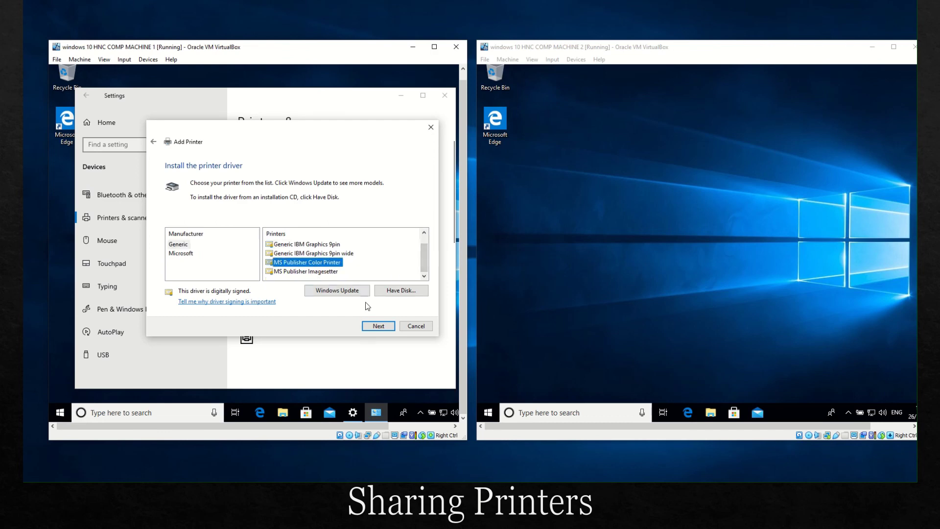
pyautogui.click(378, 325)
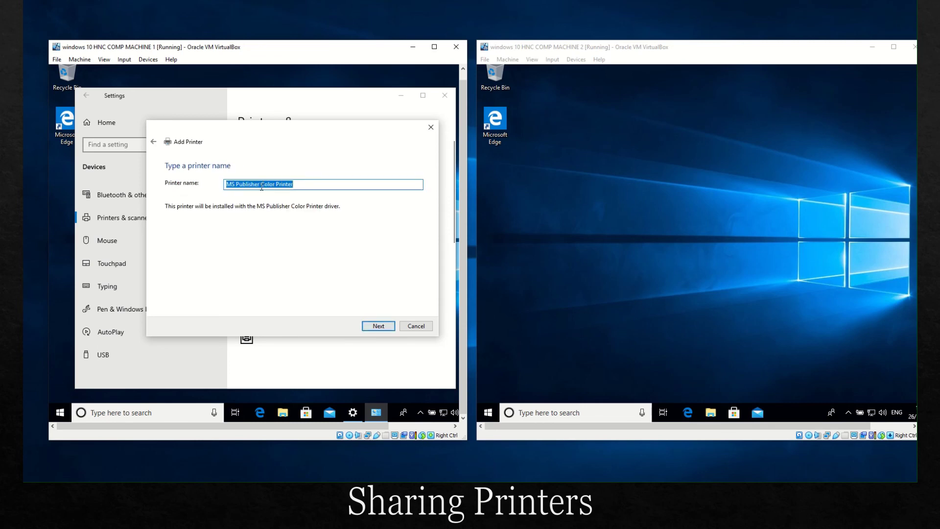
# Step: Name the printer 'Color Printer', share it as Color Printer with location PC1, and finish
pyautogui.moveTo(261, 184); pyautogui.dragTo(201, 188)
pyautogui.press('BackSpace')
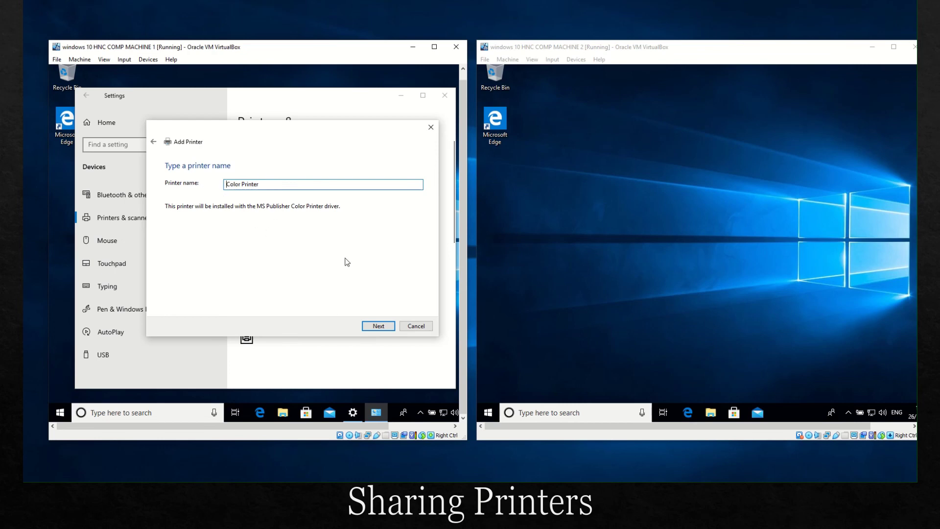
pyautogui.click(378, 326)
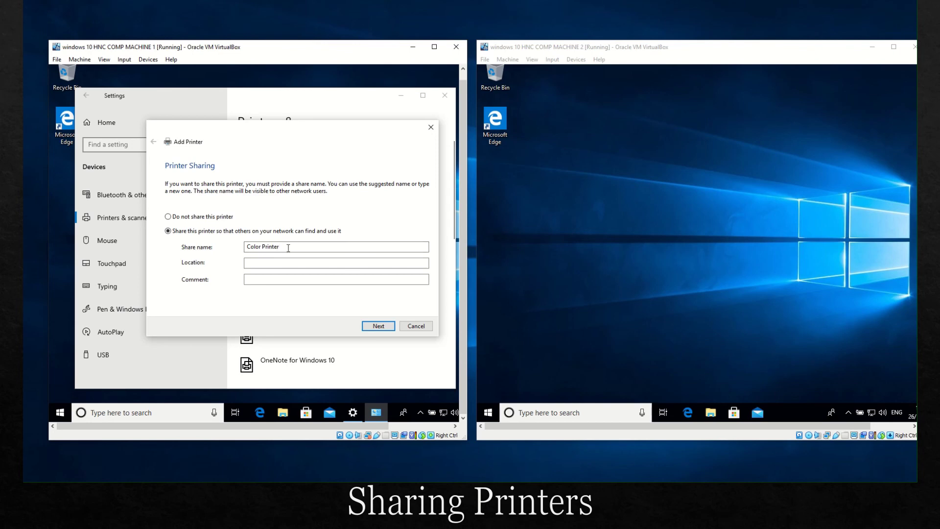
pyautogui.click(262, 264)
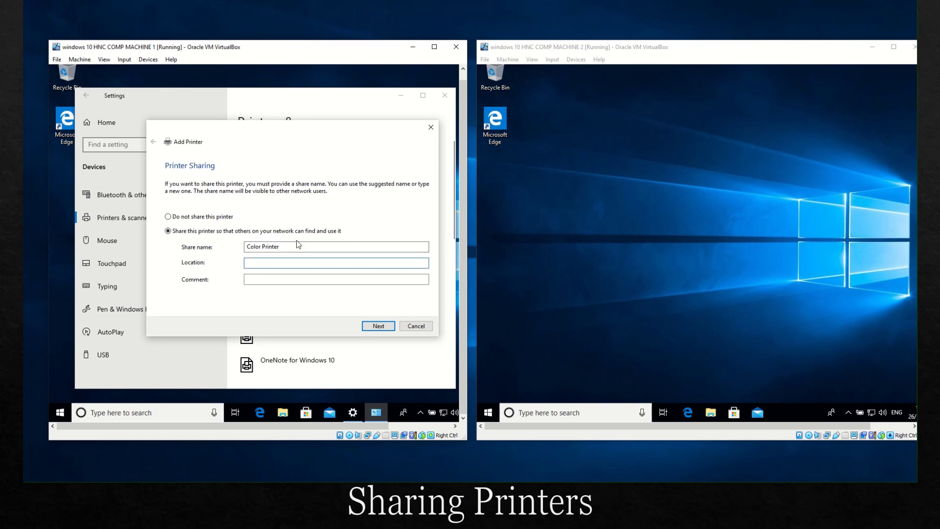
pyautogui.write('PC1')
pyautogui.click(376, 326)
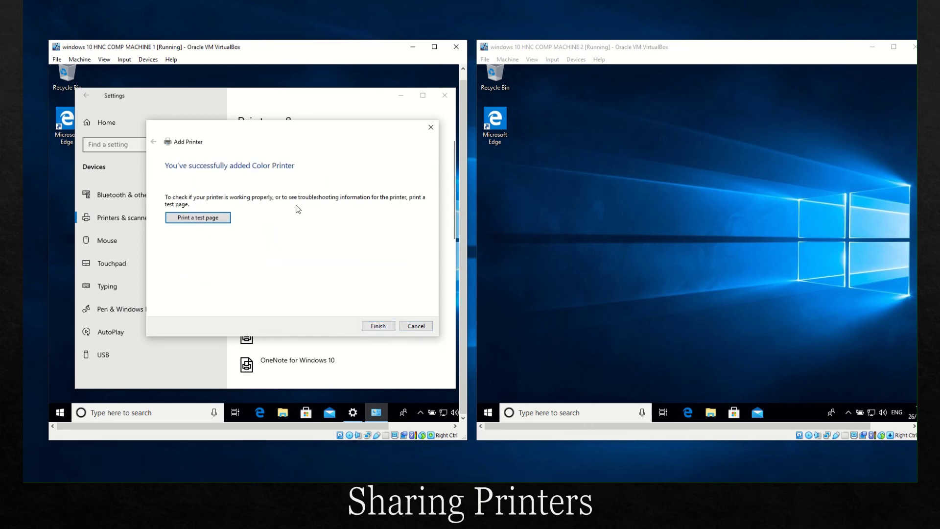
pyautogui.click(380, 325)
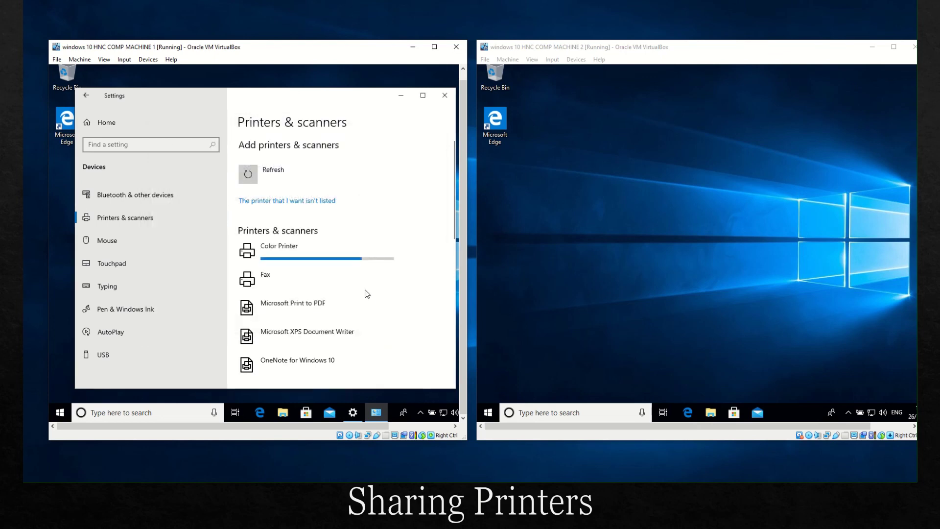
# Step: Close Machine 1's Settings, then from Machine 2 open ROOM1PC1 on Network and connect to Color Printer
pyautogui.click(445, 97)
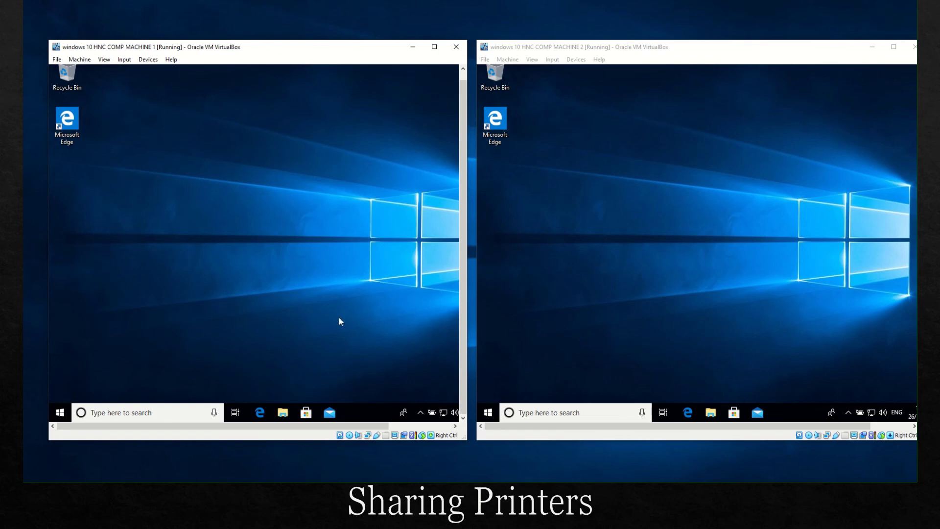
pyautogui.click(709, 416)
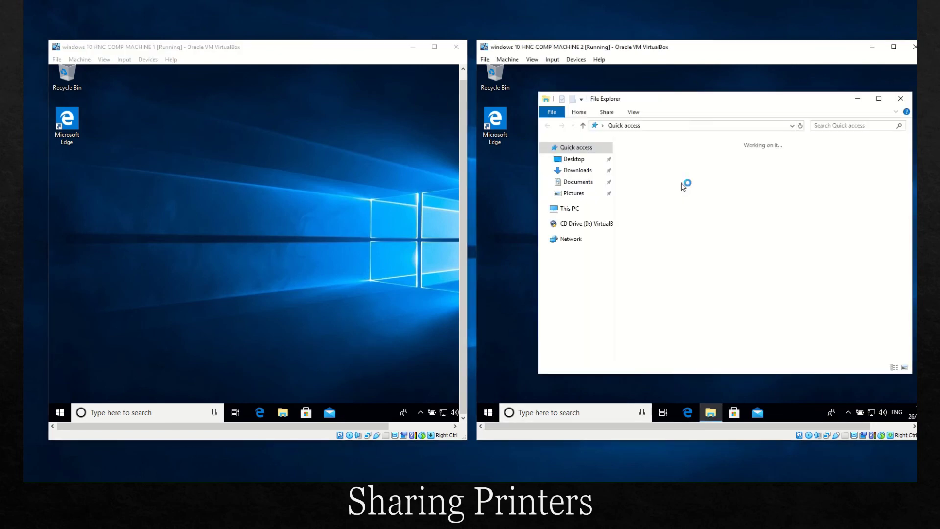
pyautogui.click(565, 240)
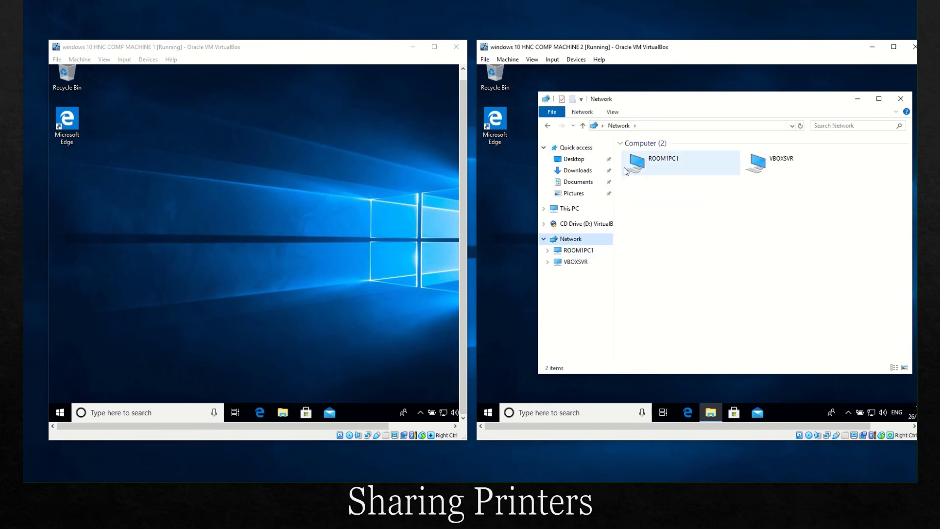
pyautogui.doubleClick(640, 169)
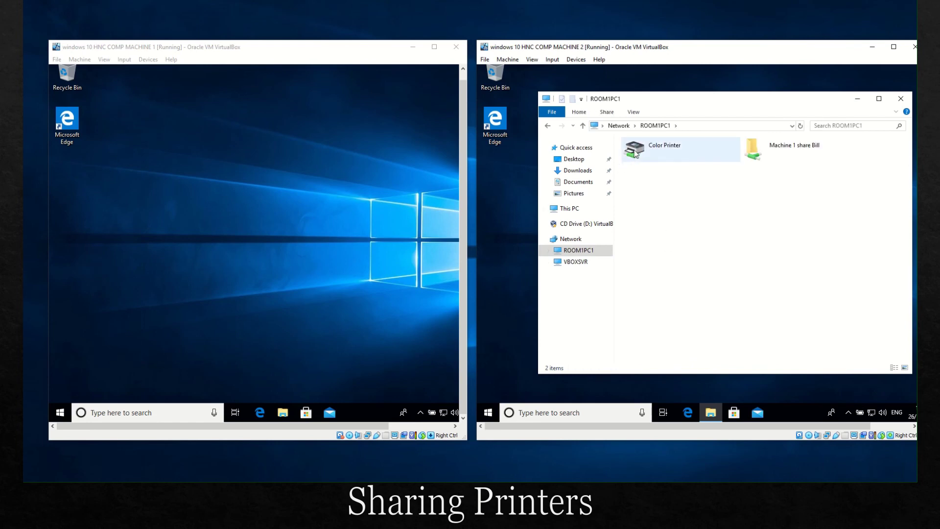
pyautogui.rightClick(635, 154)
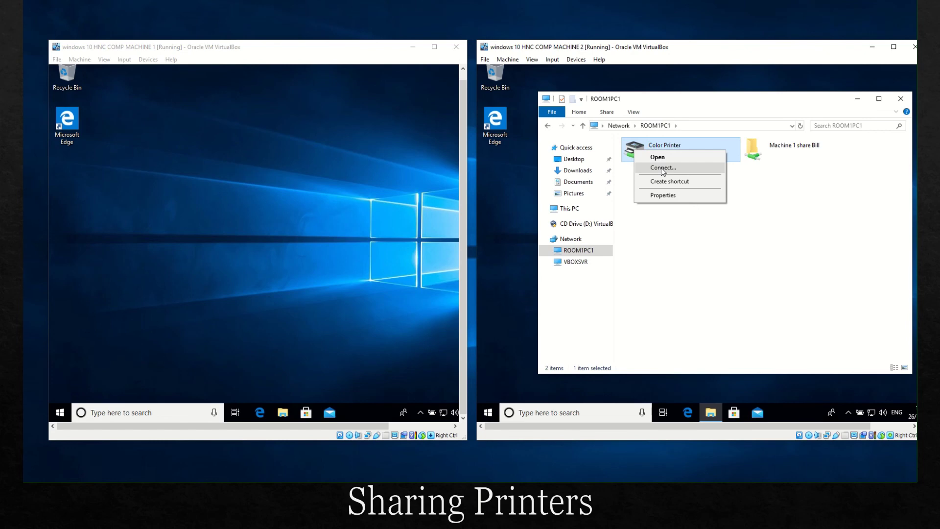
pyautogui.click(662, 168)
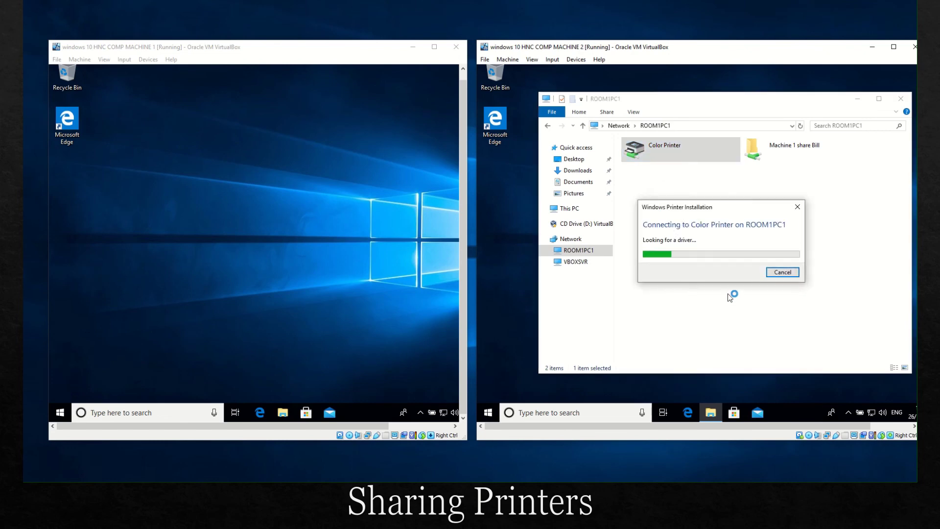